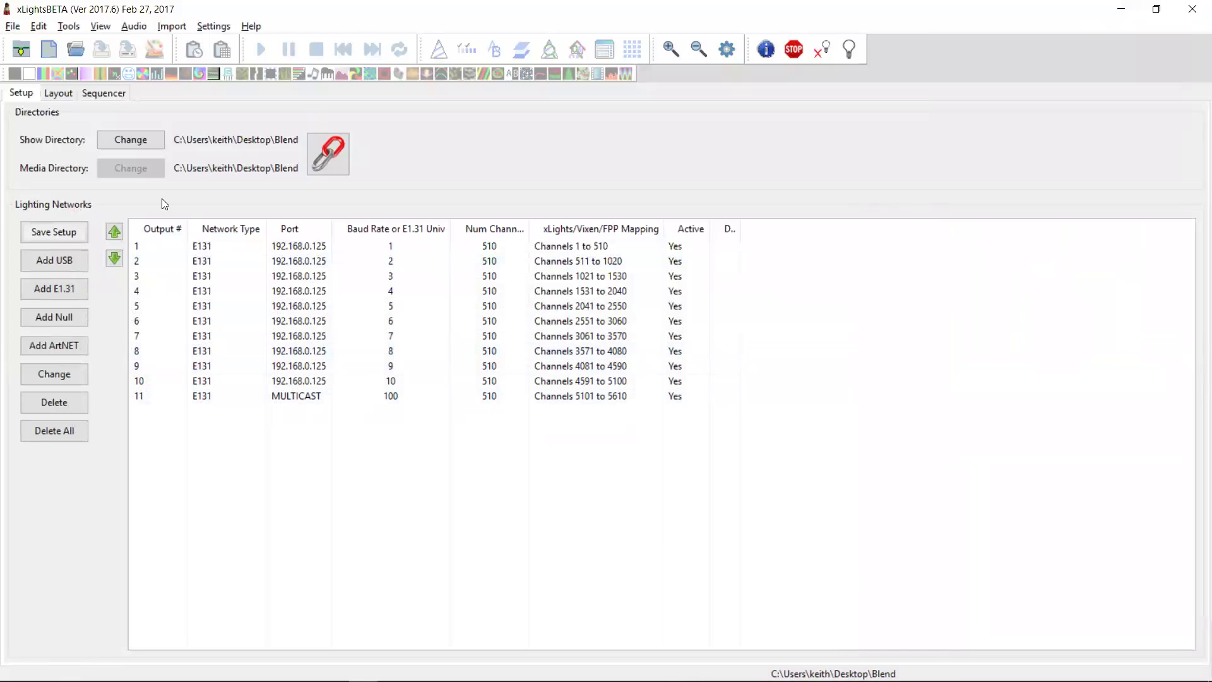
# Switch from the Setup networks table to the Layout tab showing the models and preview.
pyautogui.click(58, 94)
# Move the Matrix to the upper right of the preview and place the first Star on the left.
pyautogui.moveTo(555, 265); pyautogui.dragTo(1045, 203)
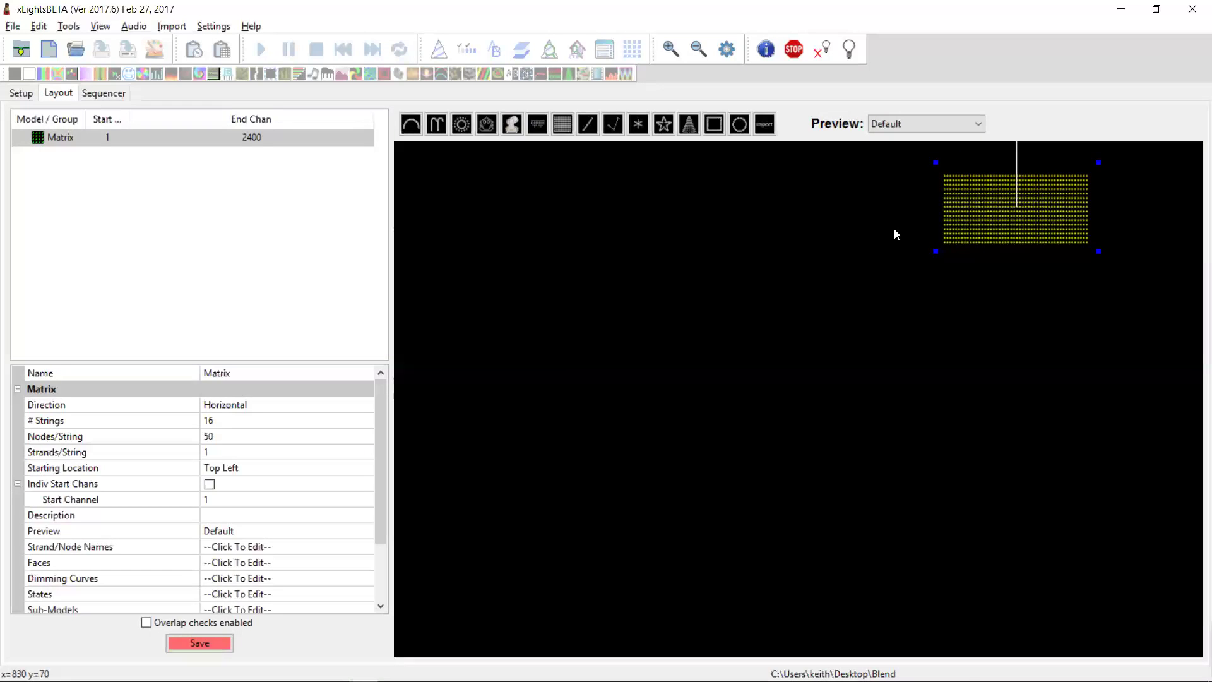
pyautogui.click(637, 265)
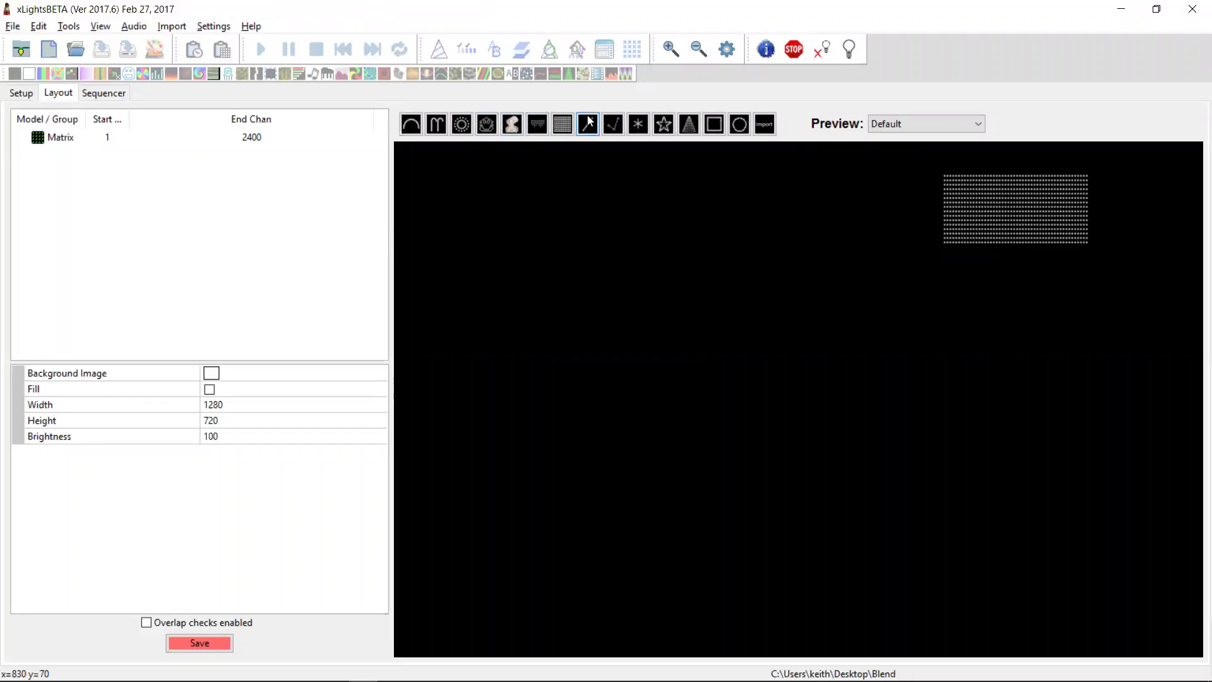
pyautogui.click(667, 124)
pyautogui.click(508, 262)
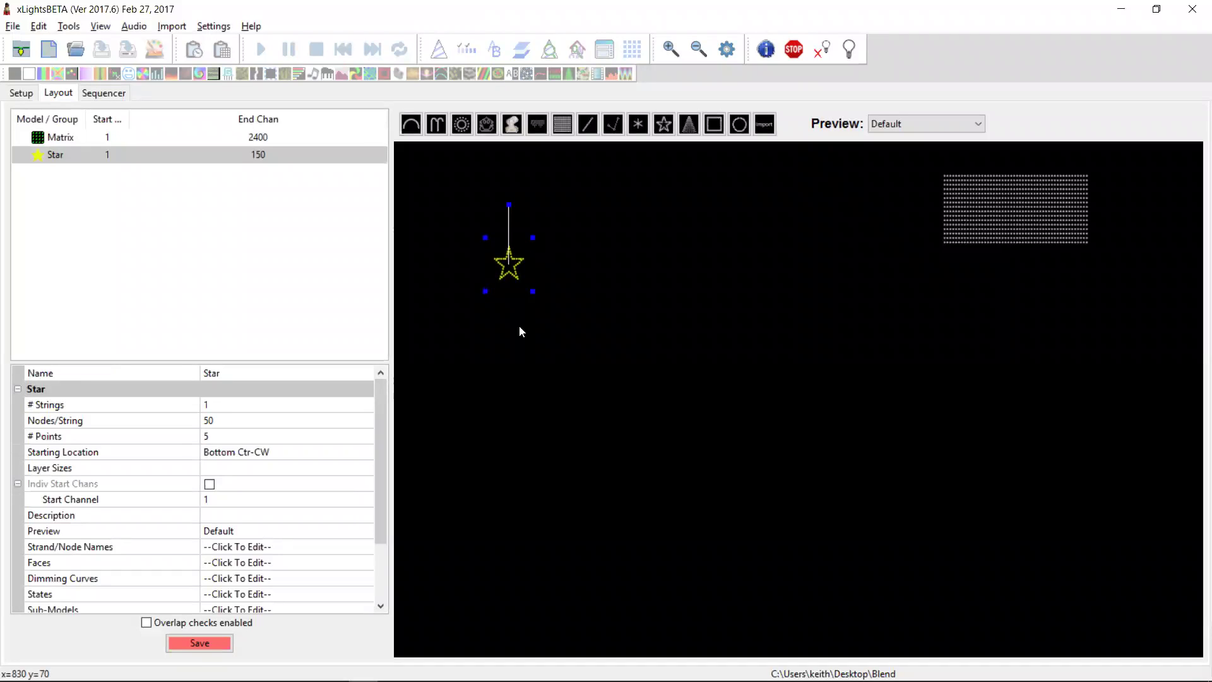
# Add Star-1 and Star-2 to the right of the first star, lined up in a row.
pyautogui.click(663, 124)
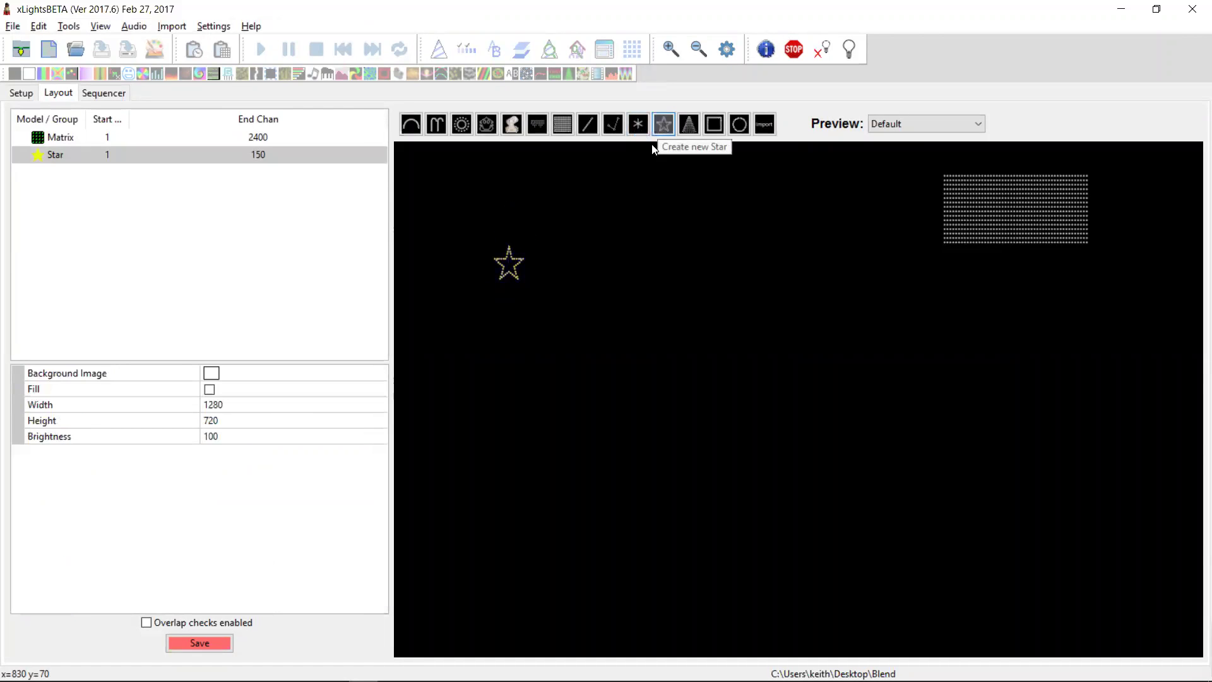
pyautogui.moveTo(571, 278)
pyautogui.mouseDown()
pyautogui.moveTo(587, 255)
pyautogui.moveTo(572, 261)
pyautogui.mouseUp()
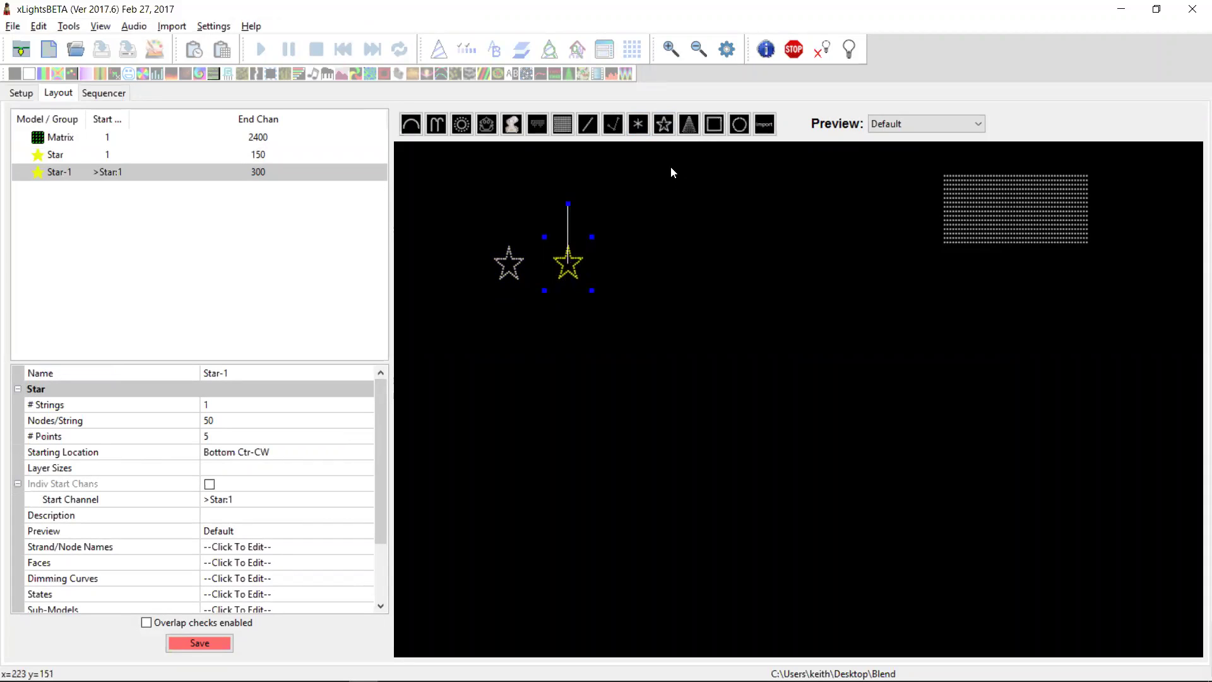
pyautogui.click(664, 124)
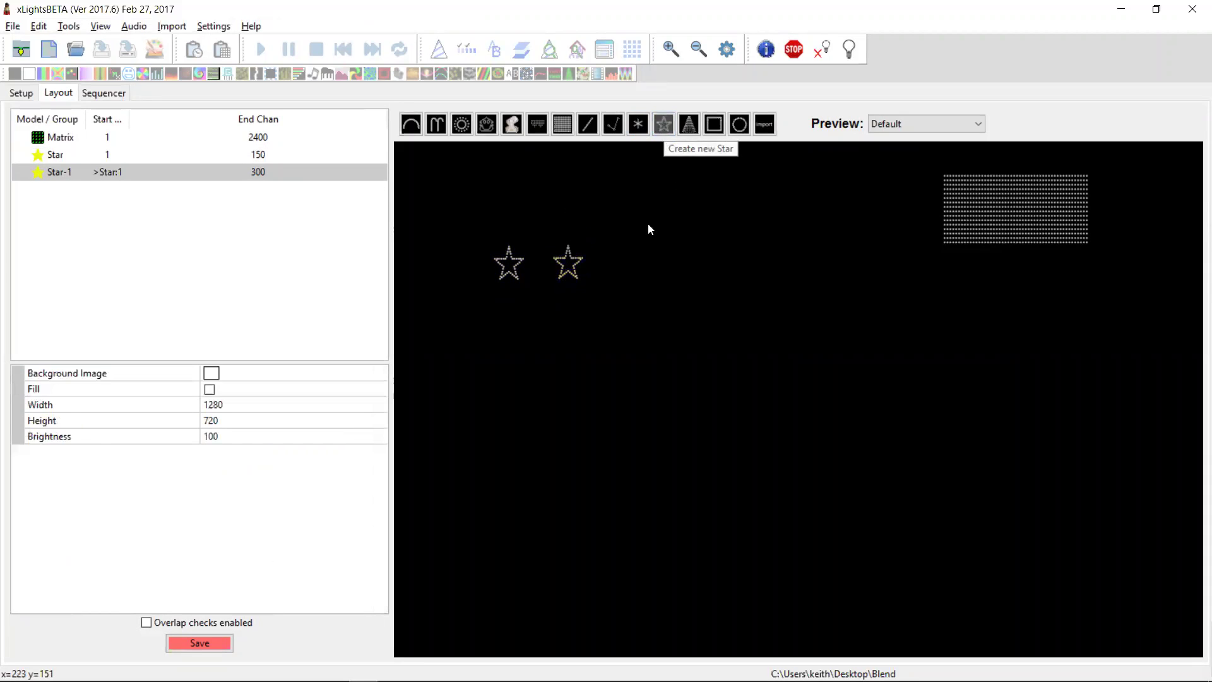
pyautogui.click(631, 271)
pyautogui.moveTo(635, 275); pyautogui.dragTo(634, 264)
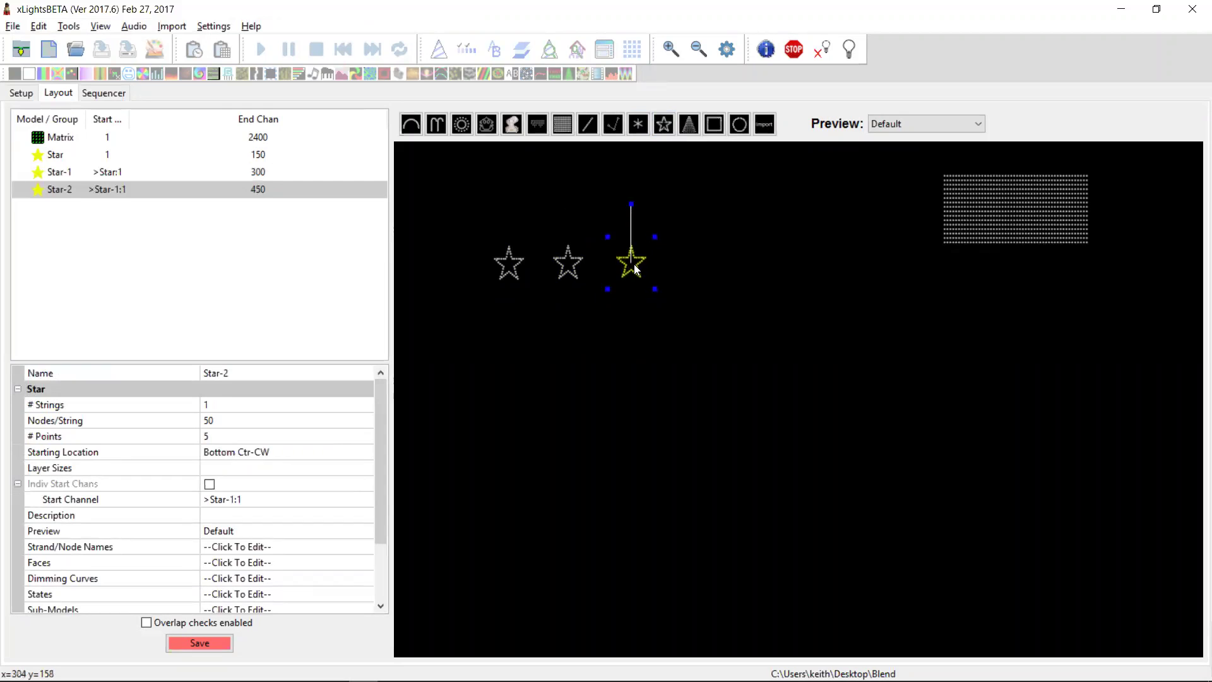
pyautogui.click(437, 124)
# Draw a three-cane Candy Canes model under the stars, close the stray Explorer window, and move the canes lower.
pyautogui.moveTo(503, 341); pyautogui.dragTo(559, 344)
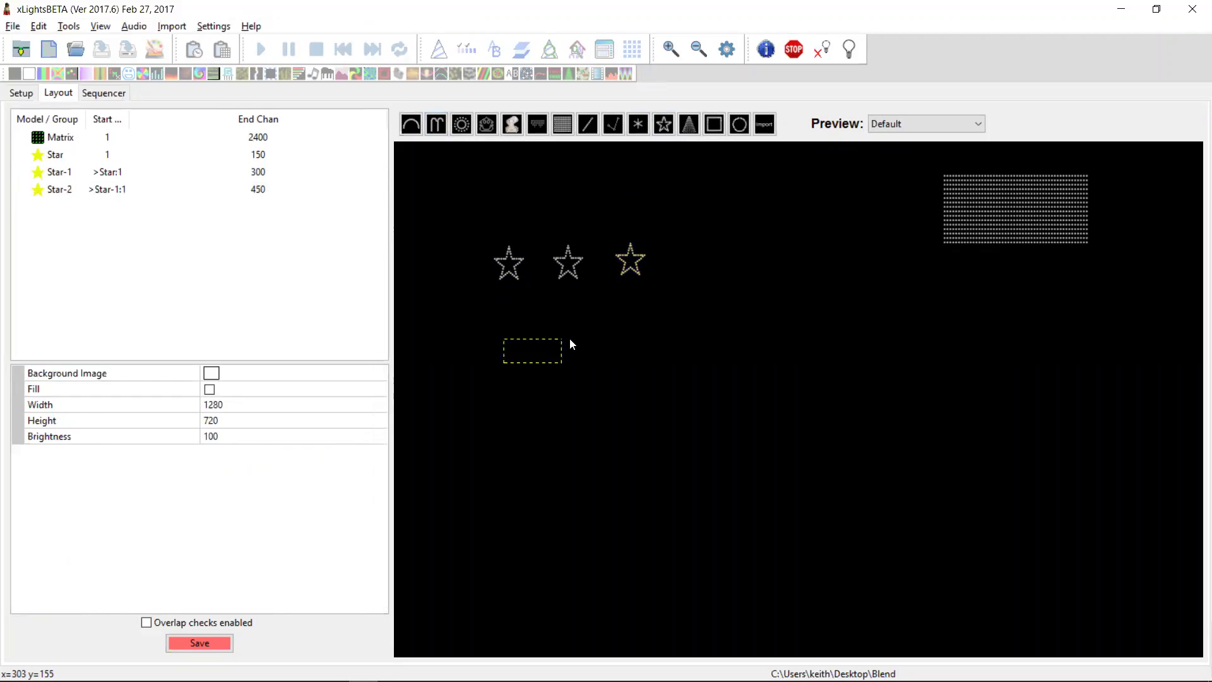
pyautogui.click(437, 125)
pyautogui.moveTo(501, 353); pyautogui.dragTo(626, 352)
pyautogui.hotkey('alt', 'Tab')
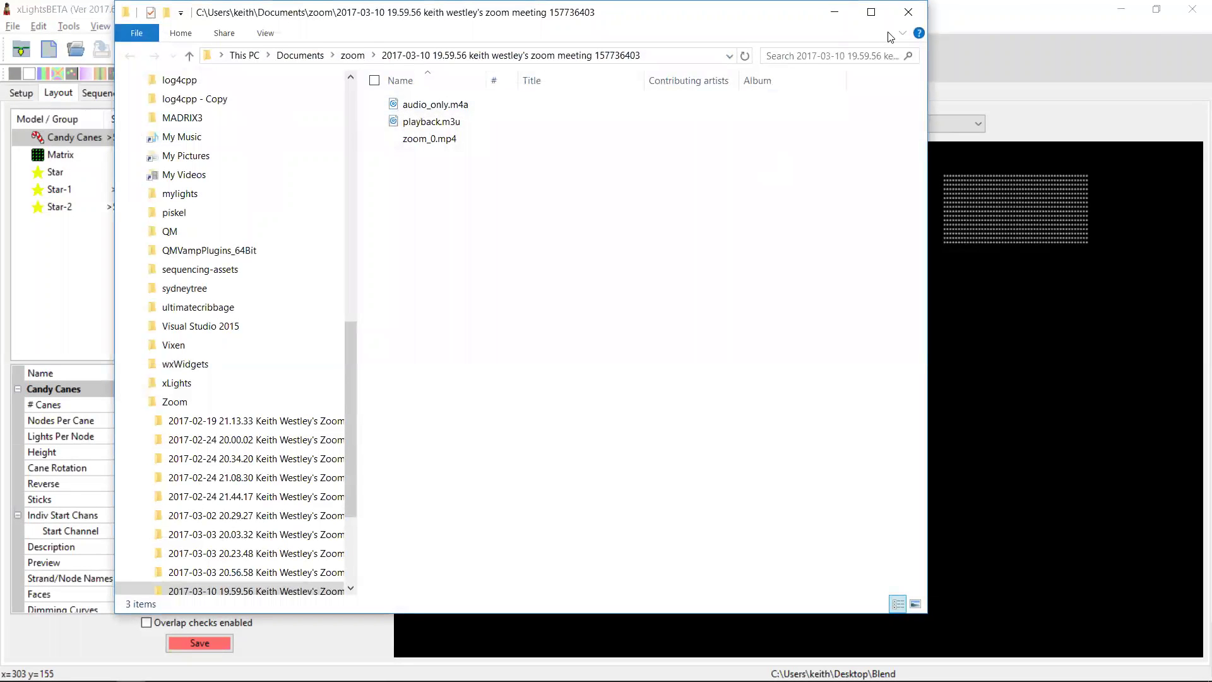
pyautogui.click(908, 12)
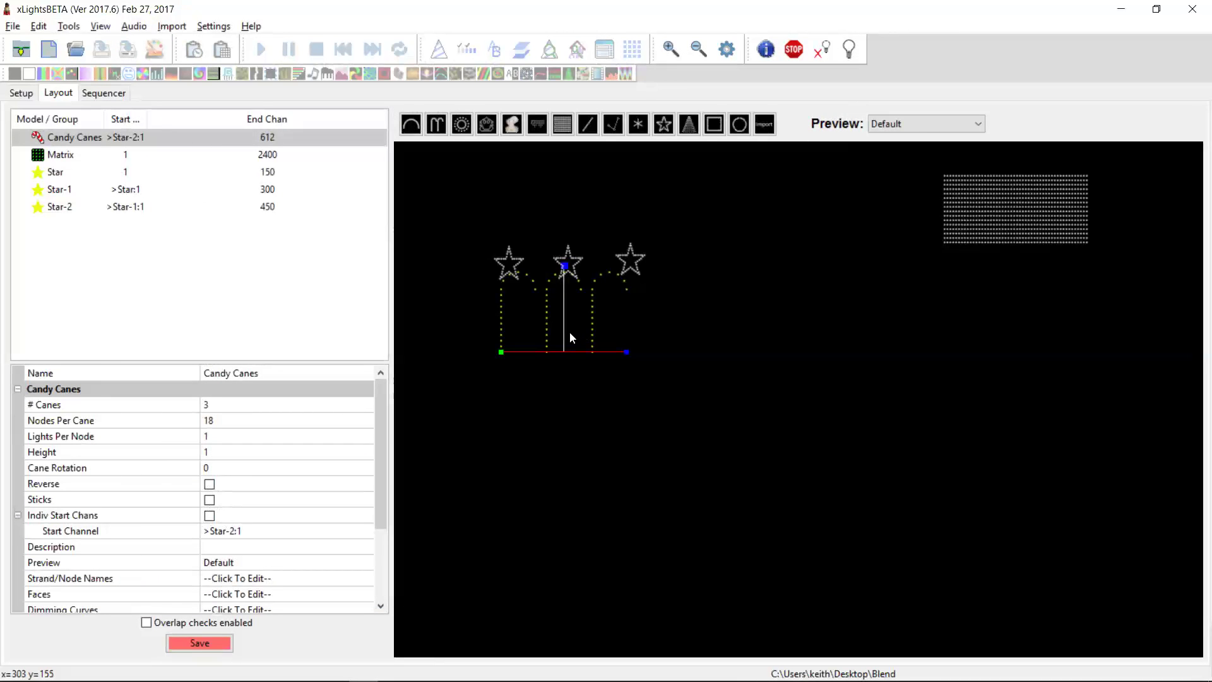
pyautogui.moveTo(548, 351); pyautogui.dragTo(556, 459)
pyautogui.moveTo(439, 331); pyautogui.dragTo(661, 242)
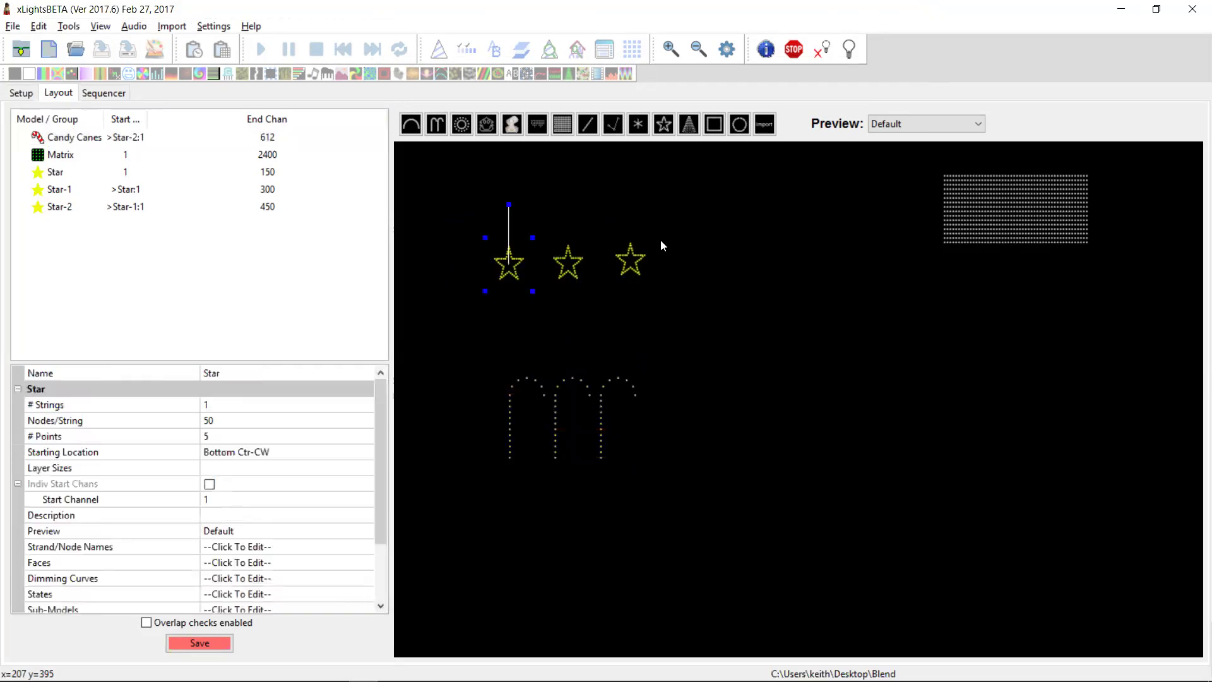
pyautogui.rightClick(510, 270)
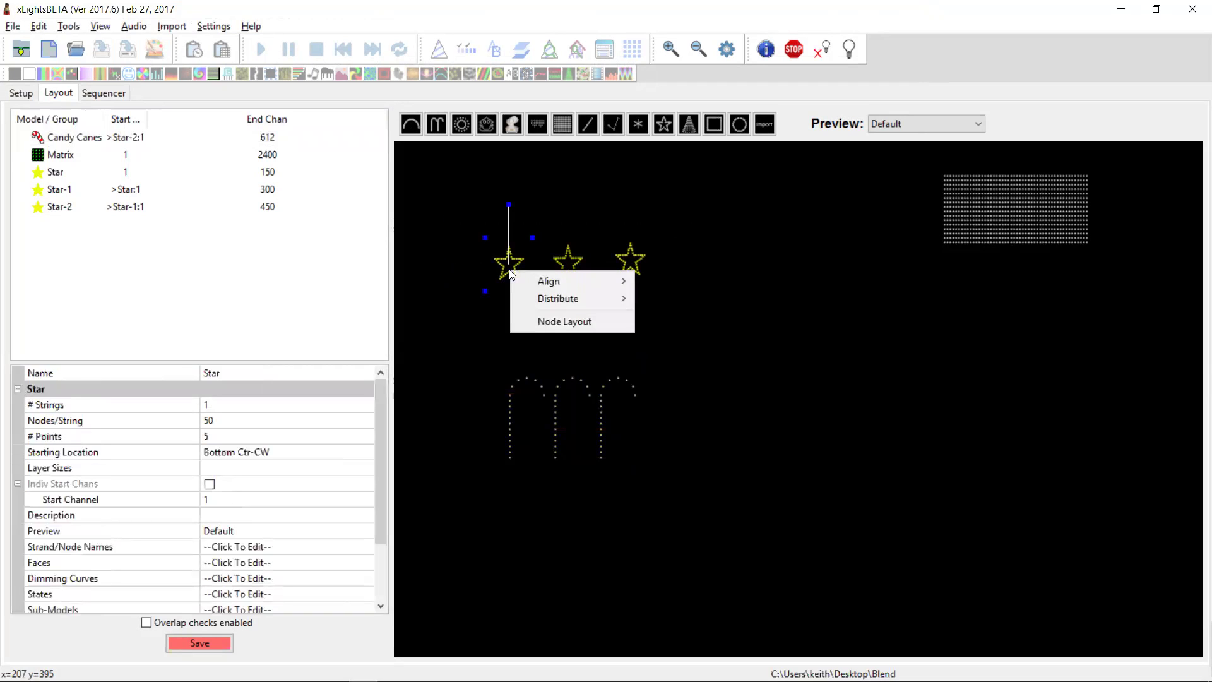
pyautogui.moveTo(560, 301)
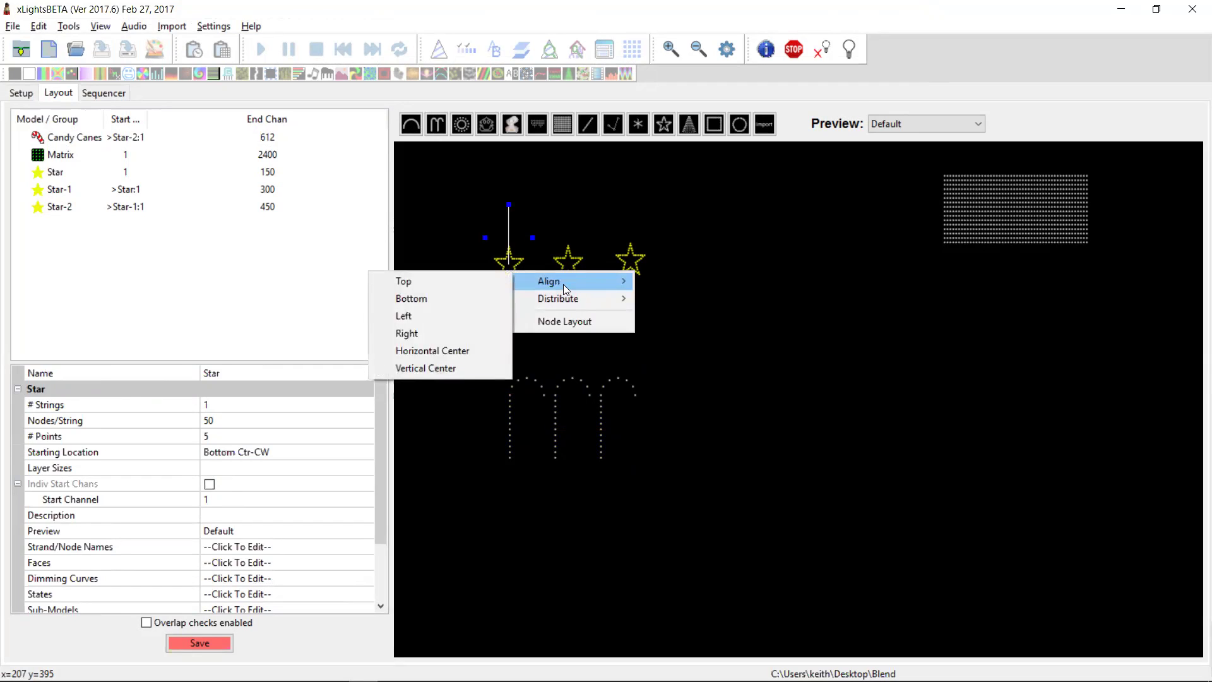
pyautogui.click(767, 373)
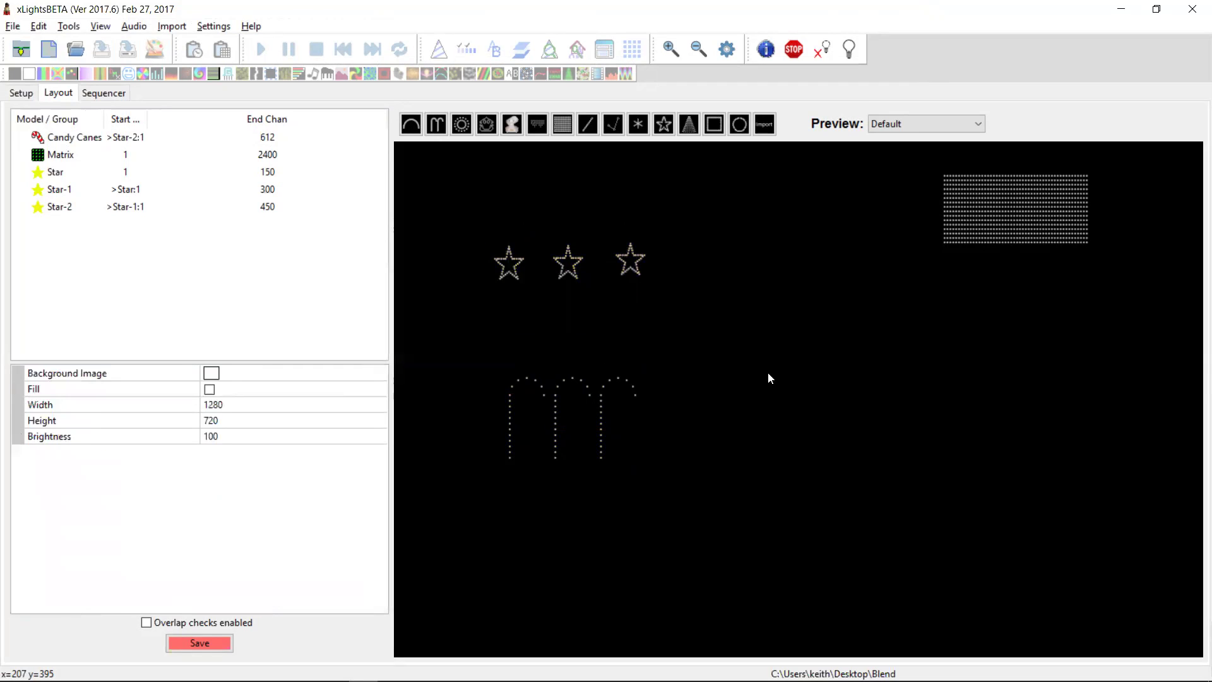
pyautogui.click(523, 270)
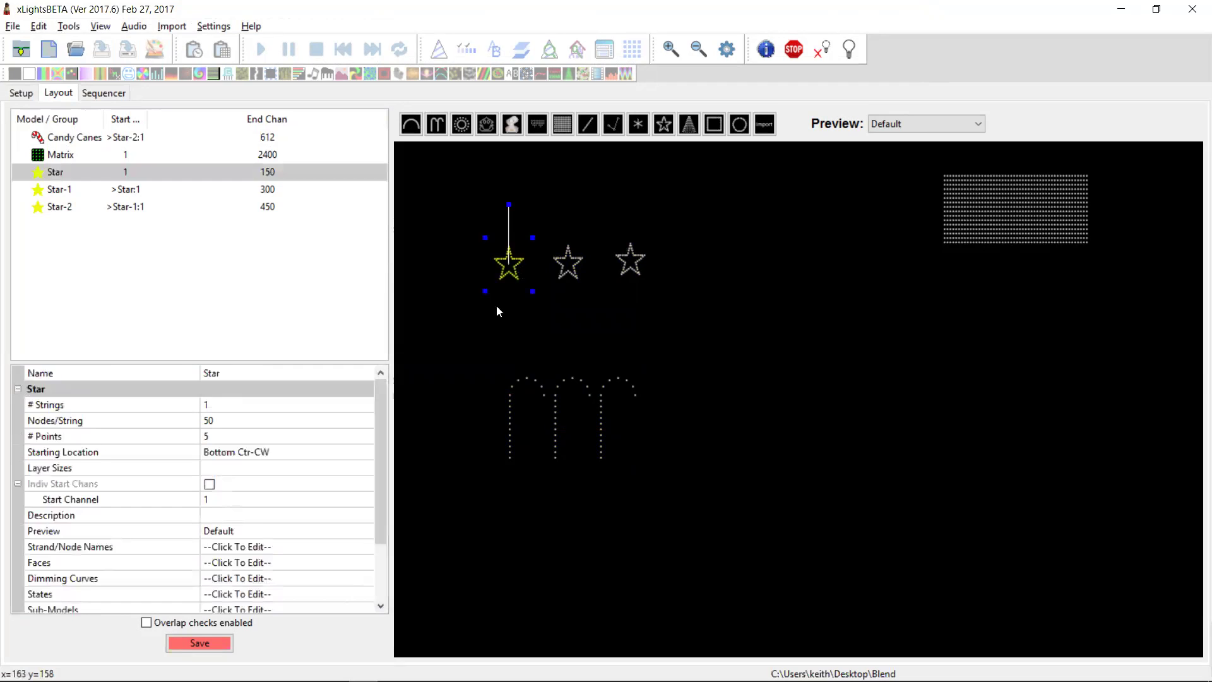
pyautogui.click(379, 563)
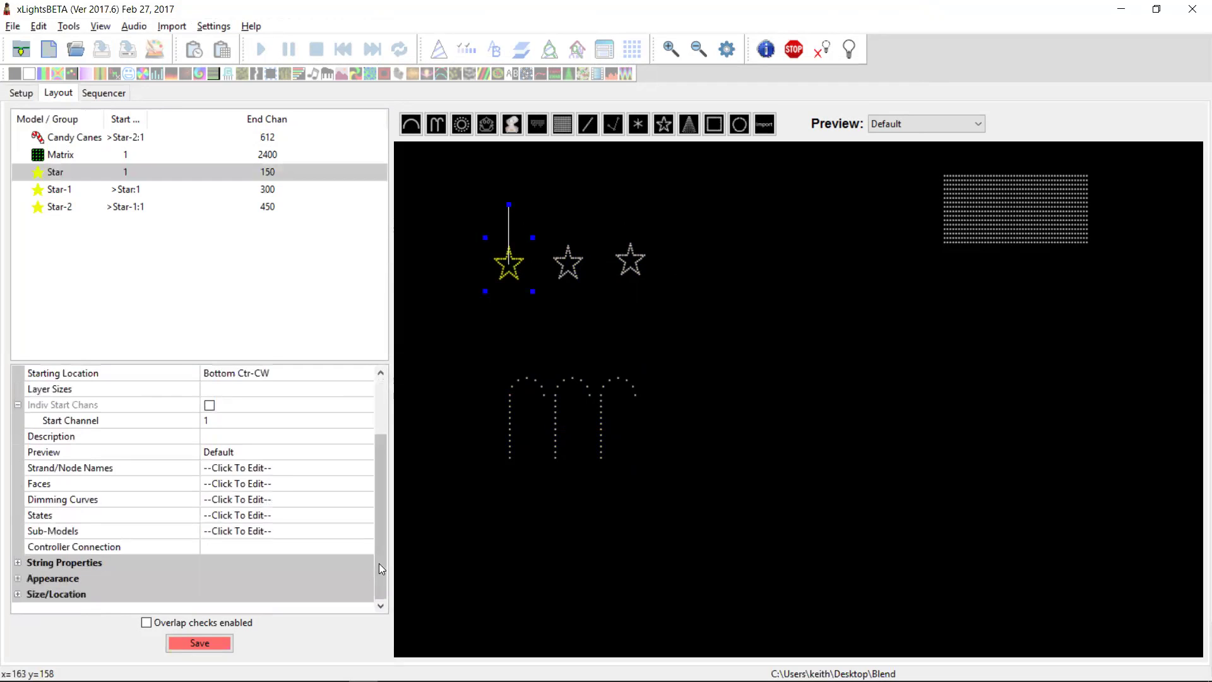
pyautogui.click(17, 594)
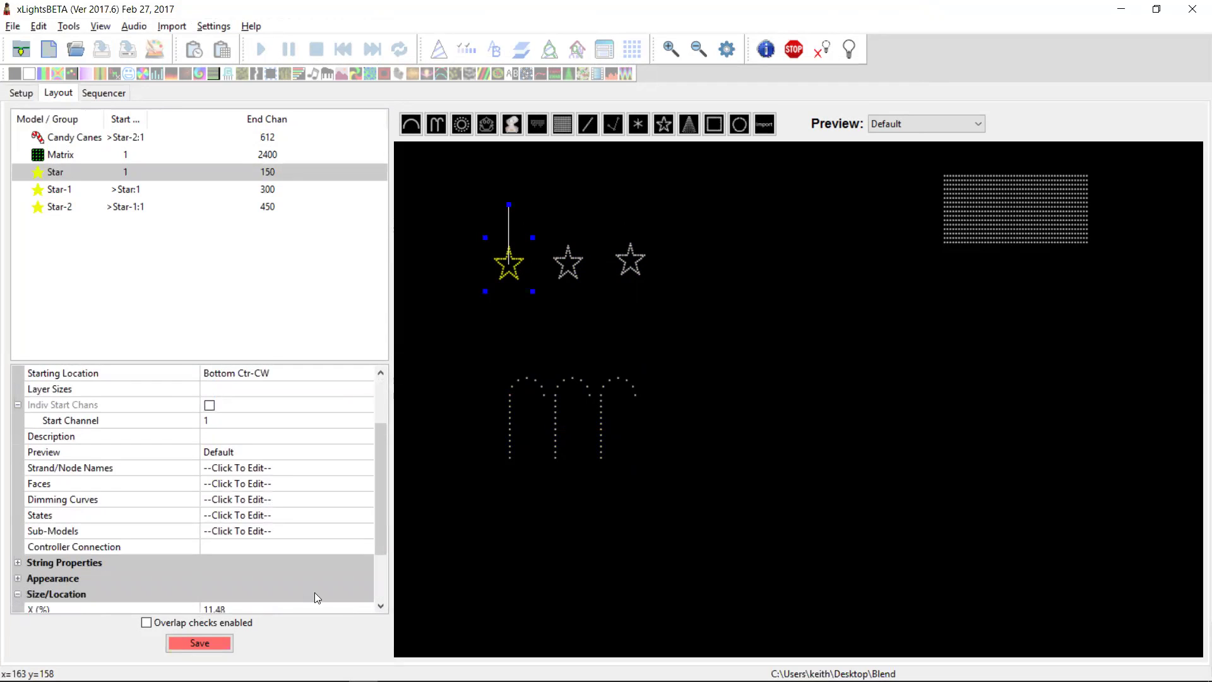
pyautogui.click(376, 573)
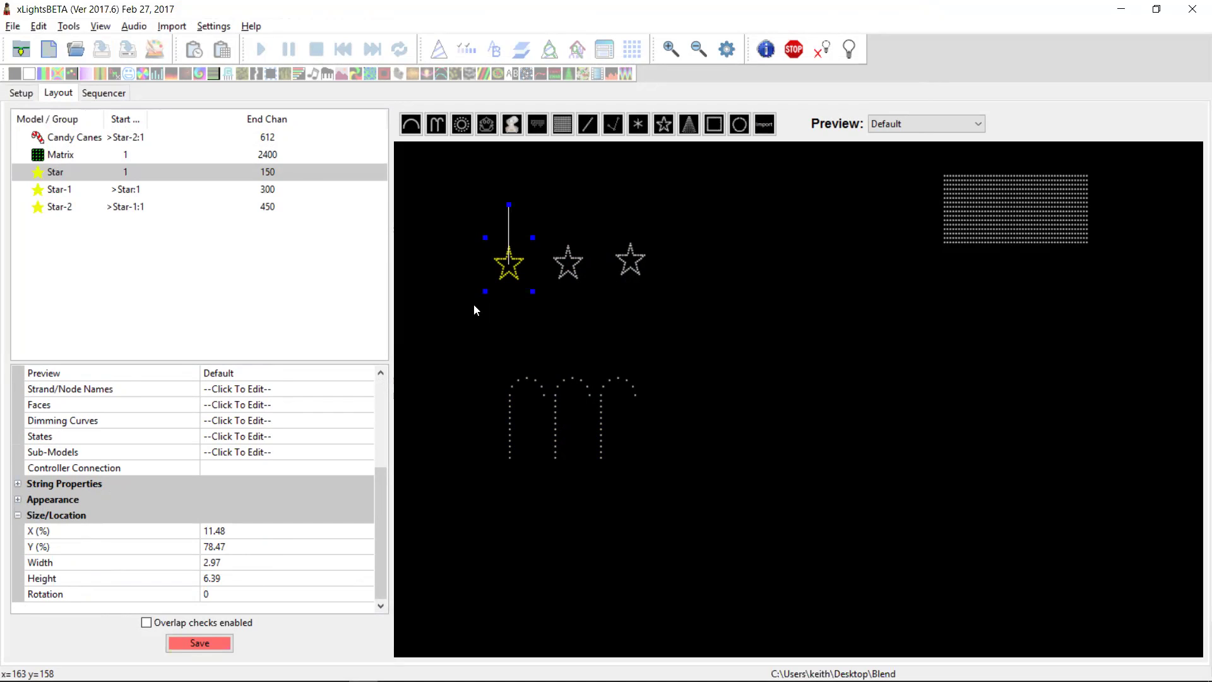
pyautogui.click(458, 332)
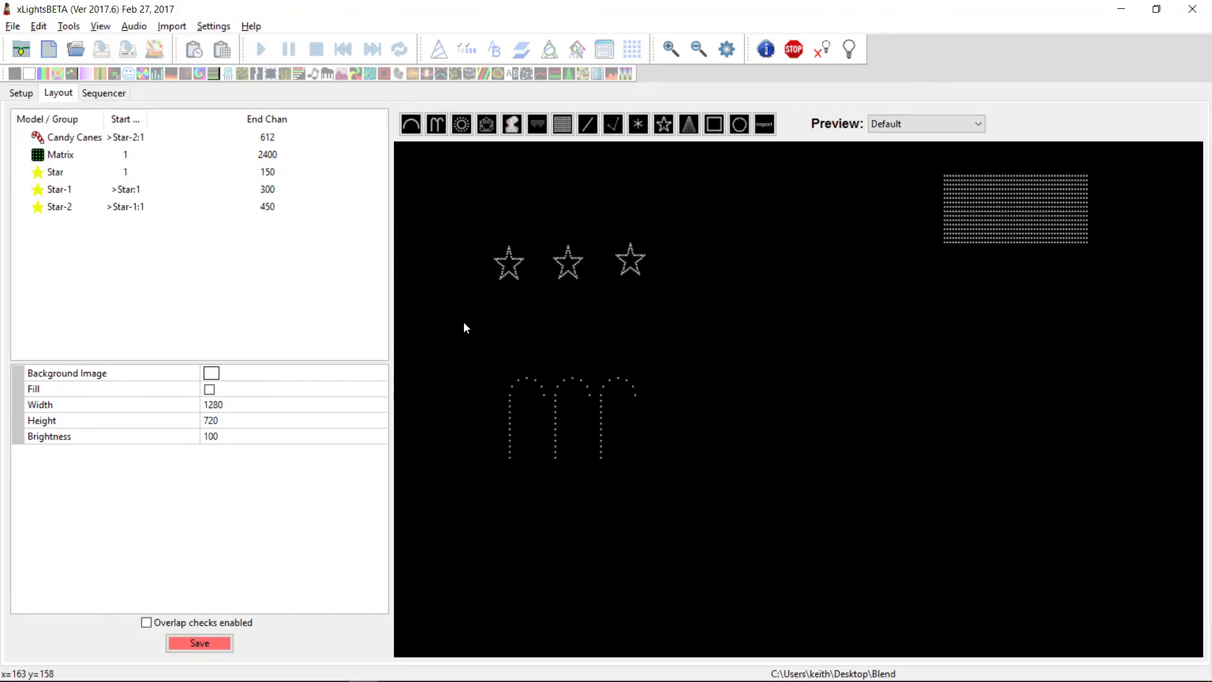
# Move the Candy Canes up toward the stars and shift the Matrix left on the preview.
pyautogui.moveTo(560, 436); pyautogui.dragTo(570, 374)
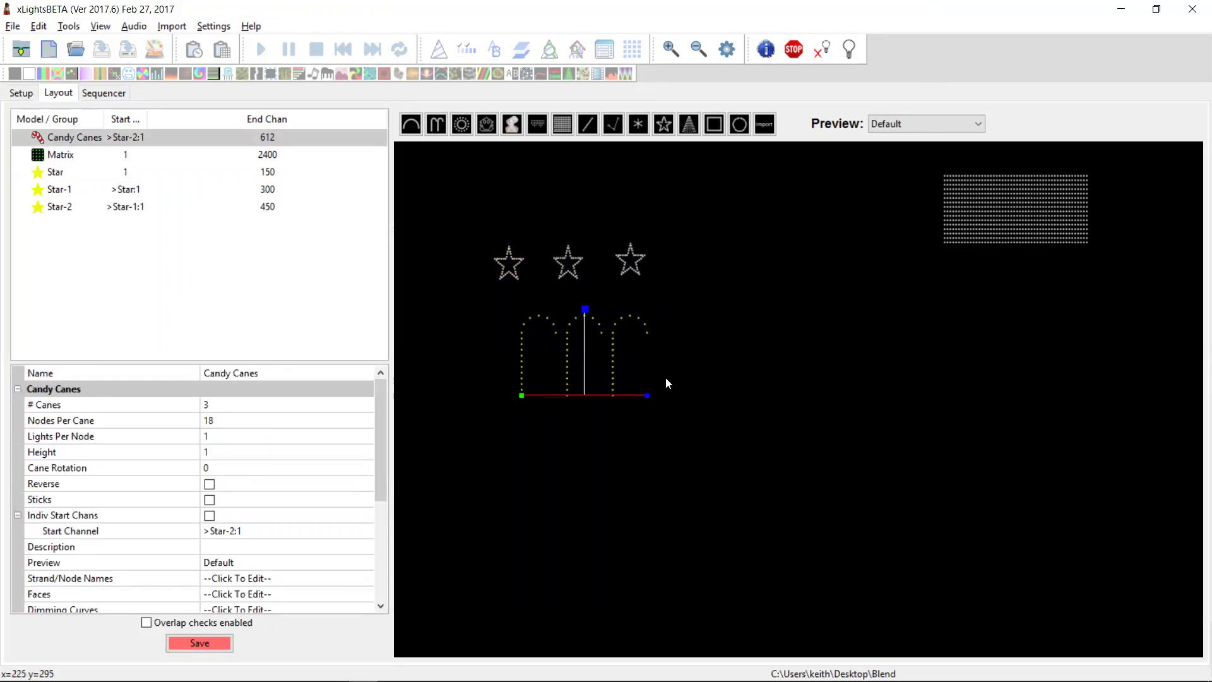
pyautogui.moveTo(1048, 202); pyautogui.dragTo(877, 216)
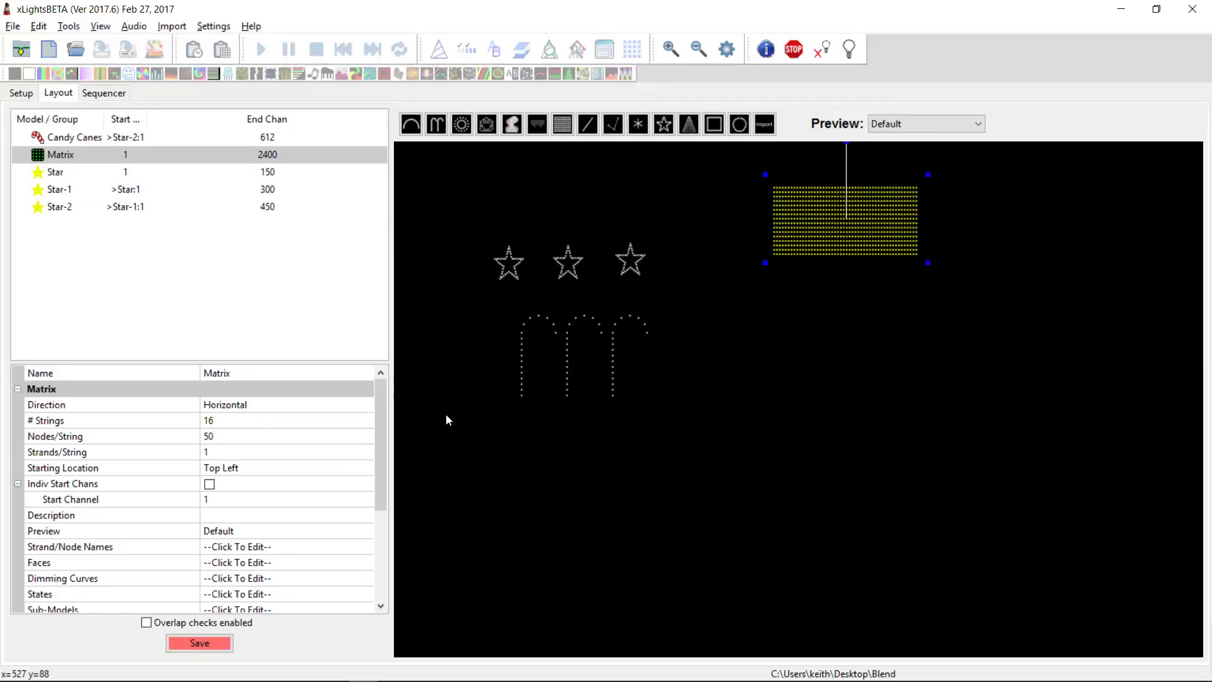
# Set the Matrix to 2 strings, 600 nodes per string and 6 strands per string.
pyautogui.click(228, 421)
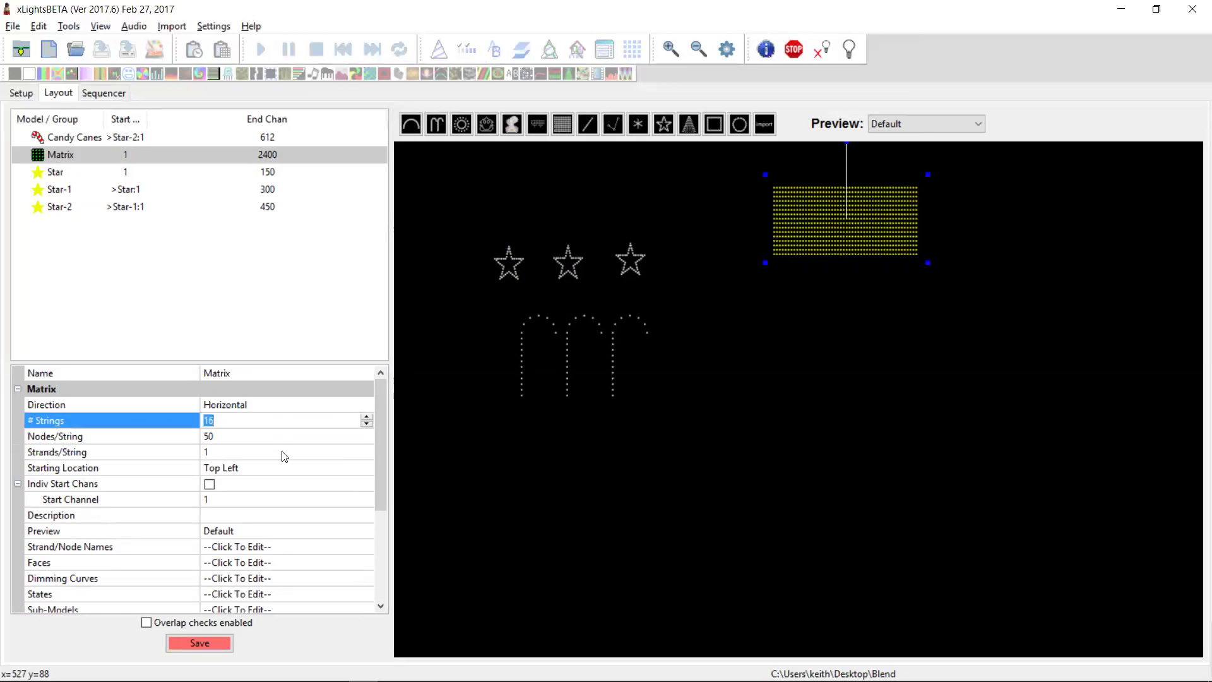
pyautogui.write('2')
pyautogui.press('Tab')
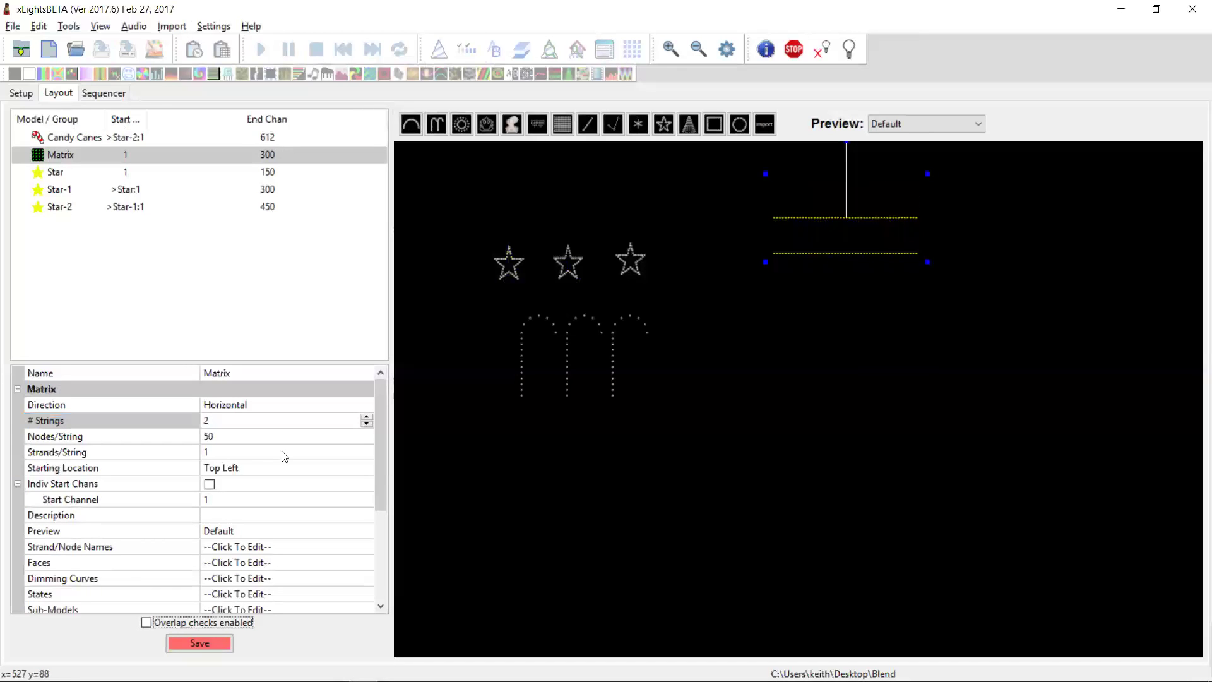
pyautogui.click(250, 437)
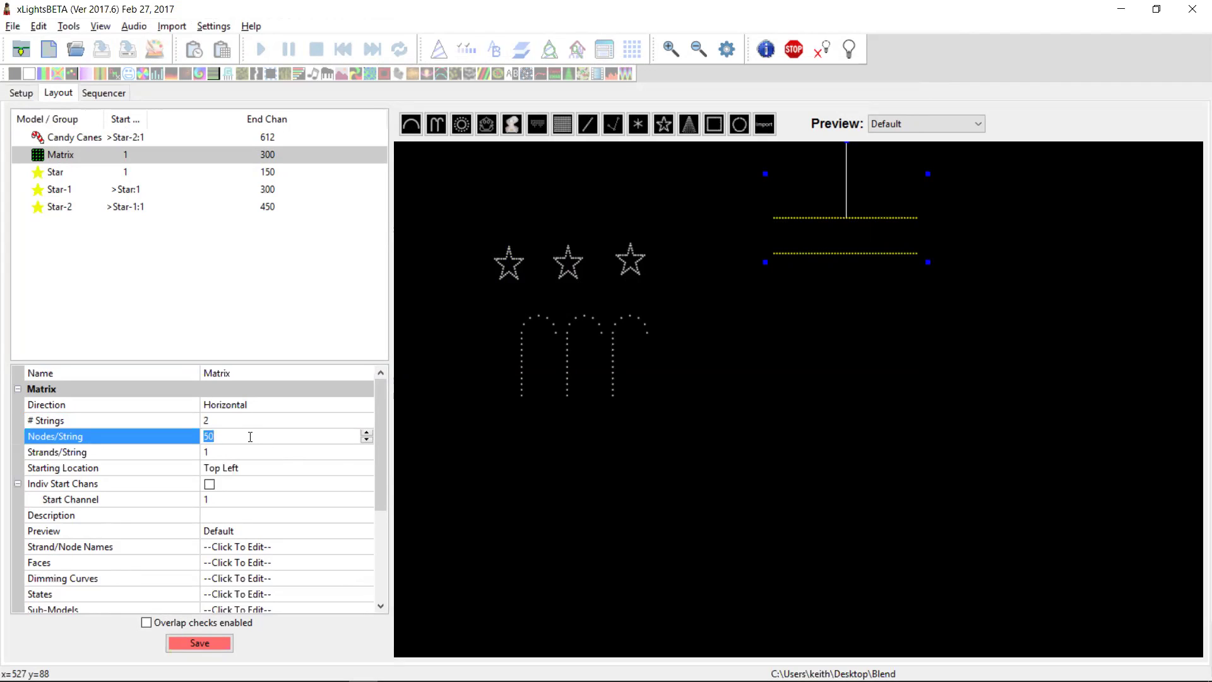
pyautogui.write('600')
pyautogui.press('Tab')
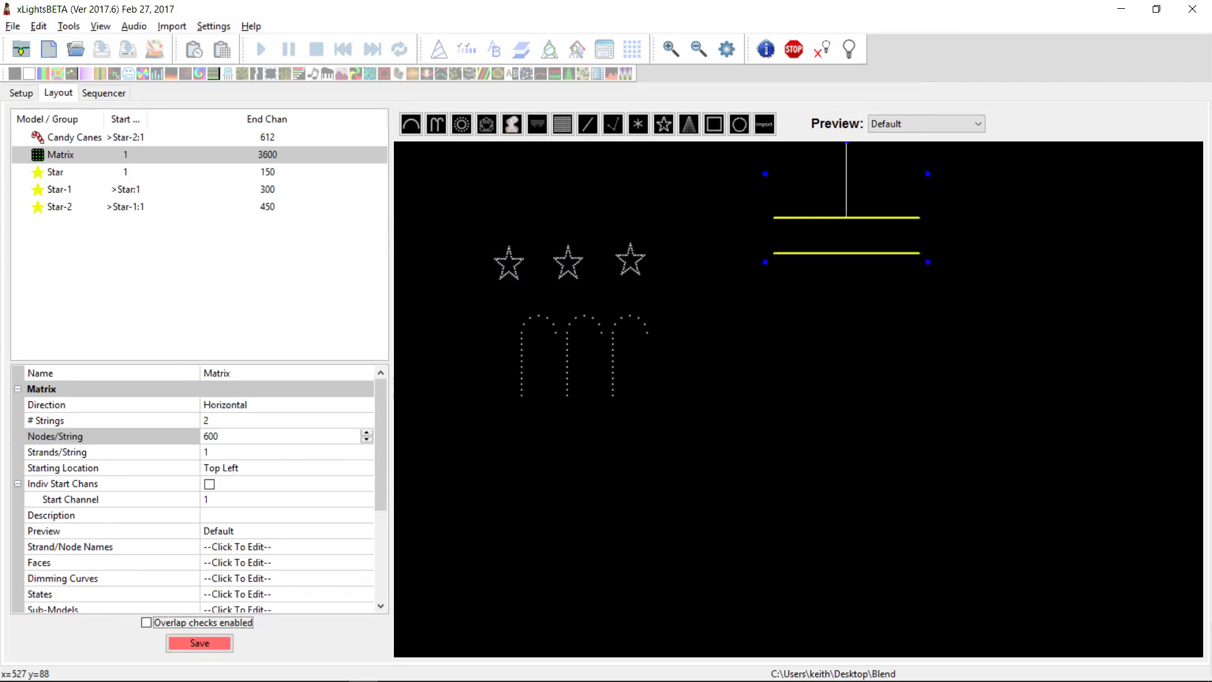
pyautogui.click(224, 453)
pyautogui.write('6')
pyautogui.press('Tab')
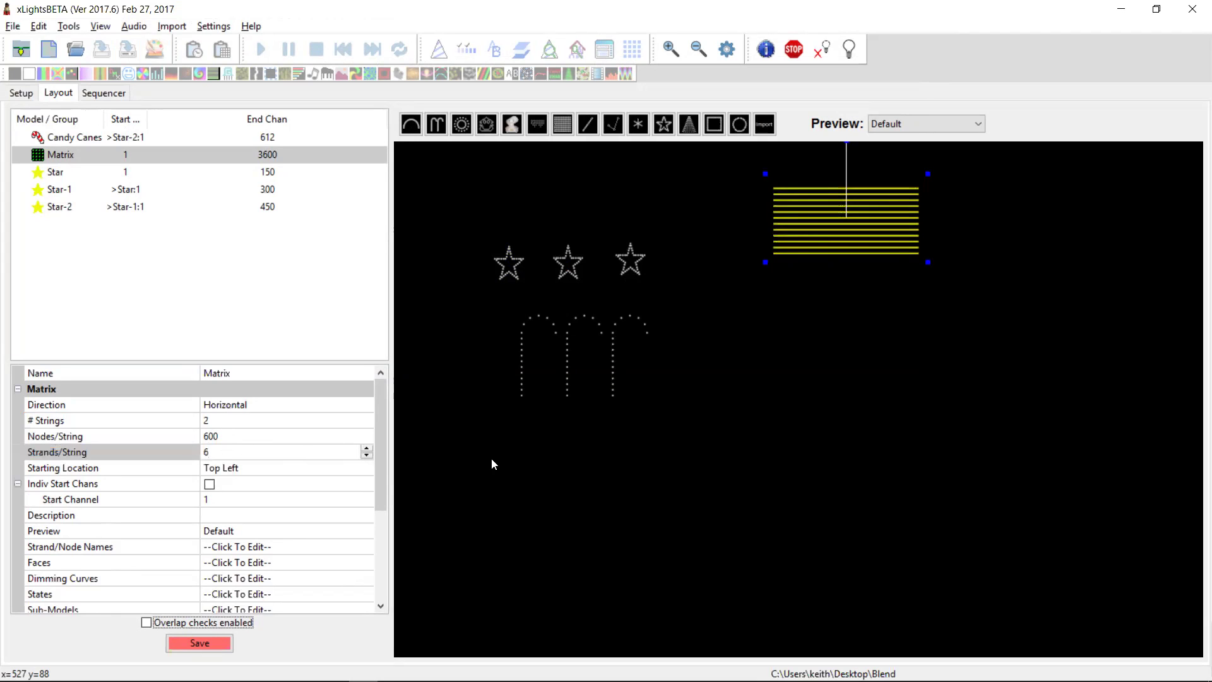
pyautogui.click(902, 331)
pyautogui.click(851, 222)
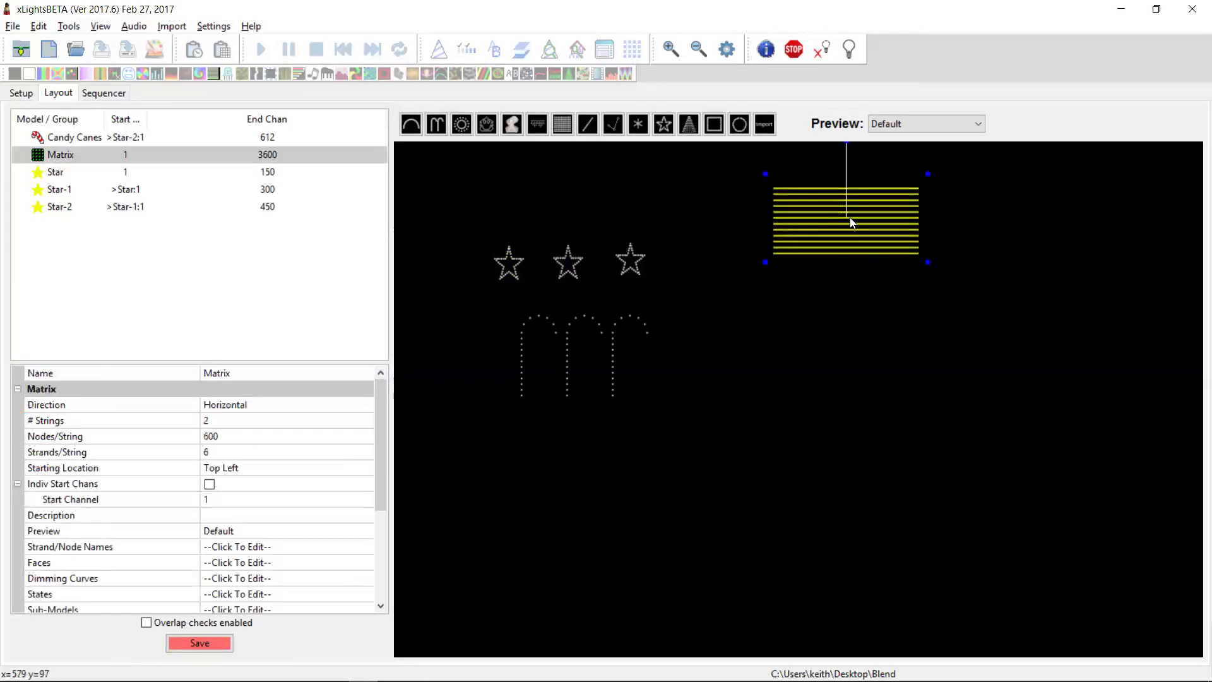
pyautogui.click(507, 276)
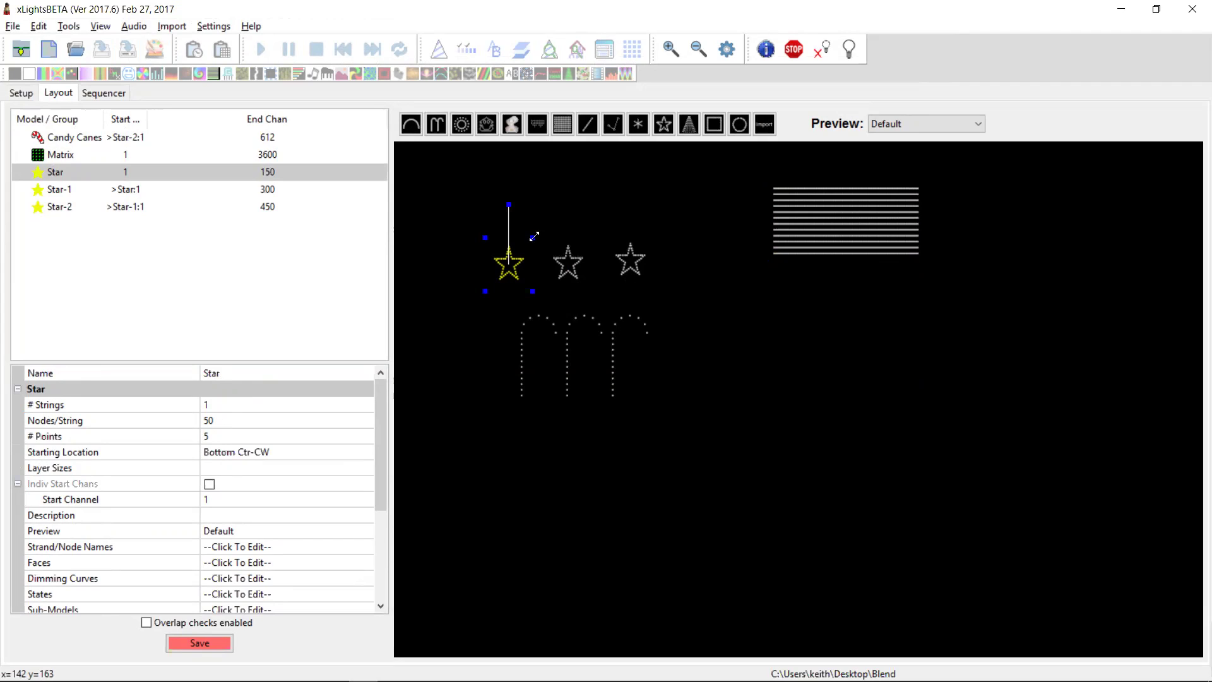
# Set the Matrix Start Channel to #1:1 and review the 11 E1.31 outputs on Setup.
pyautogui.click(125, 155)
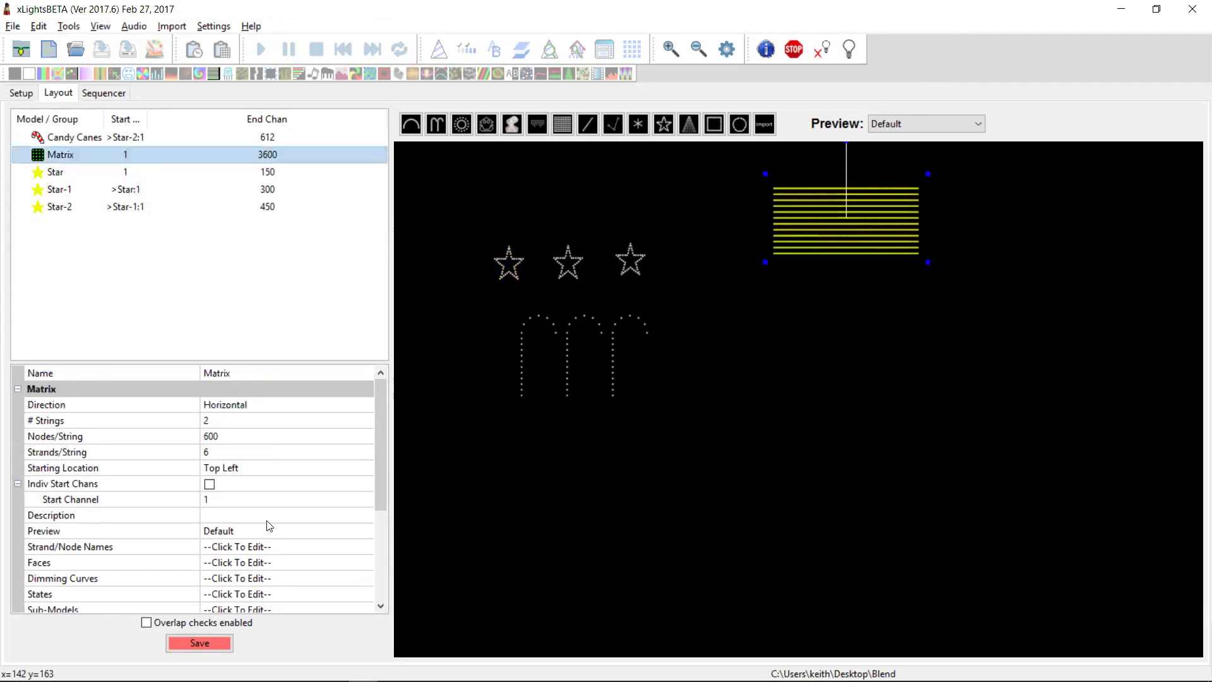
pyautogui.click(255, 502)
pyautogui.write('#1:1')
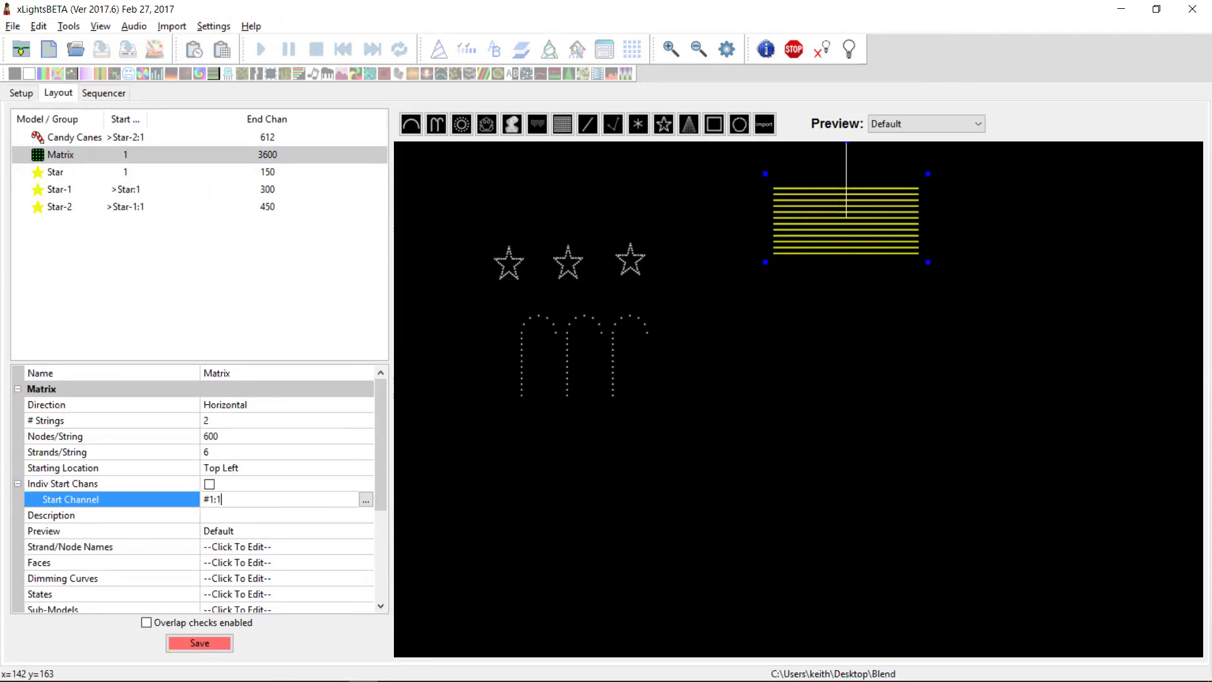
pyautogui.press('Return')
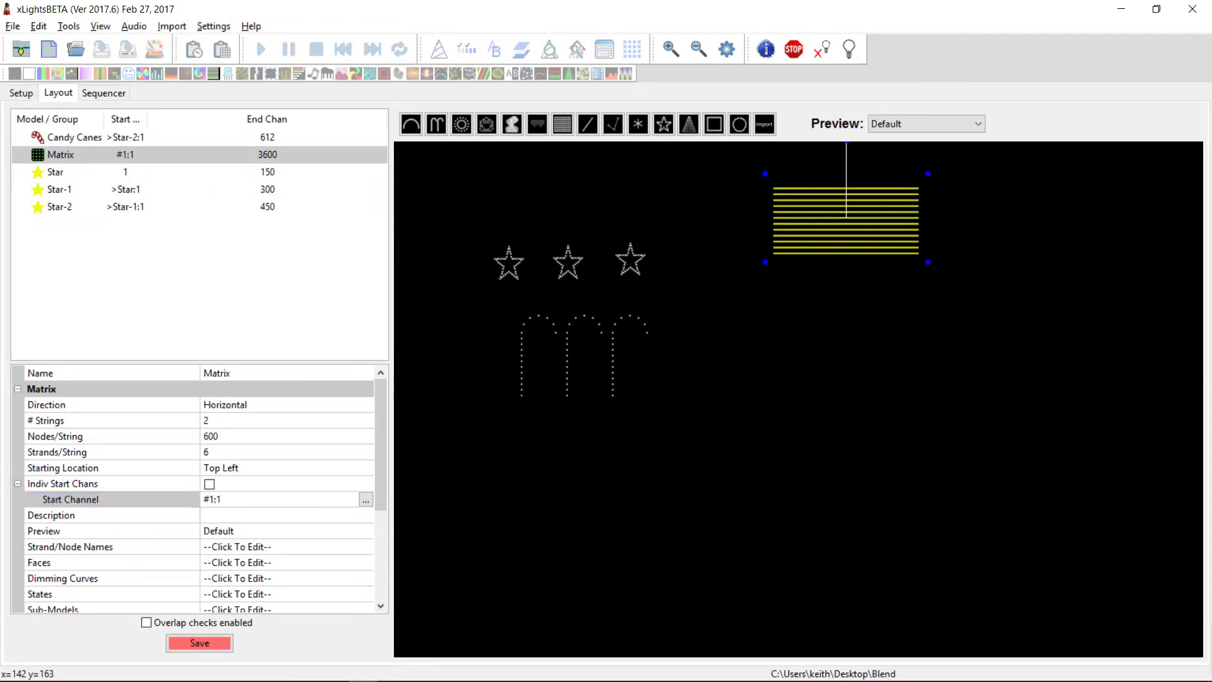
pyautogui.click(505, 466)
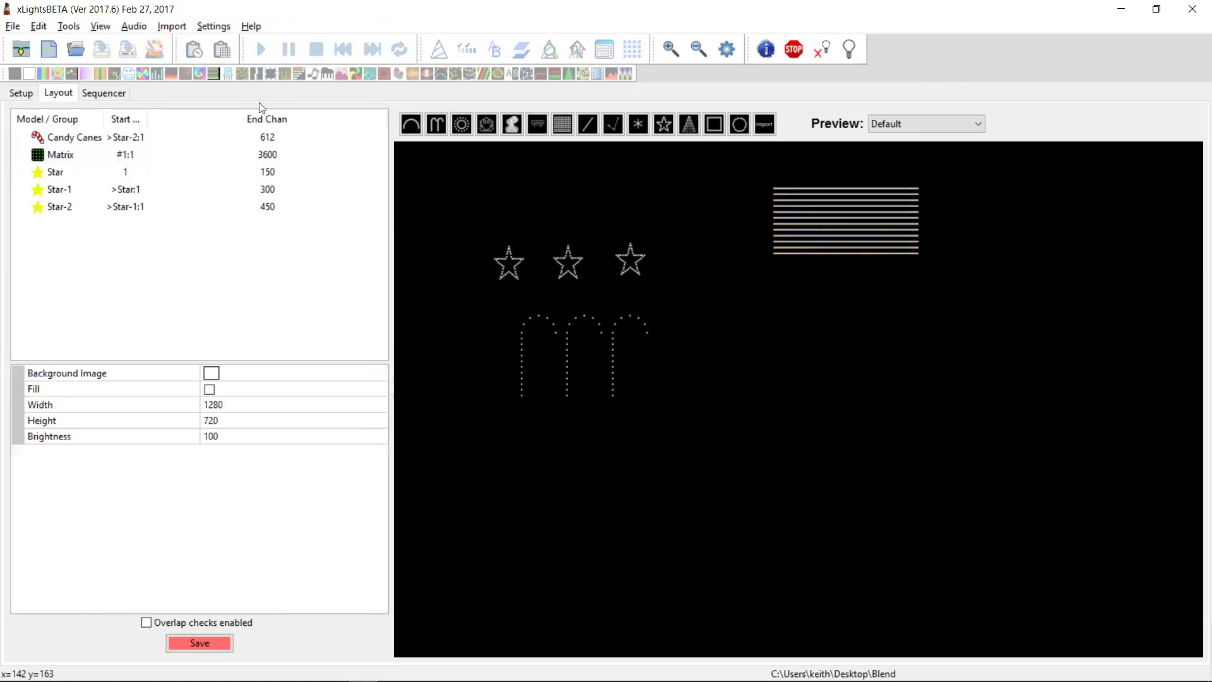
pyautogui.click(261, 159)
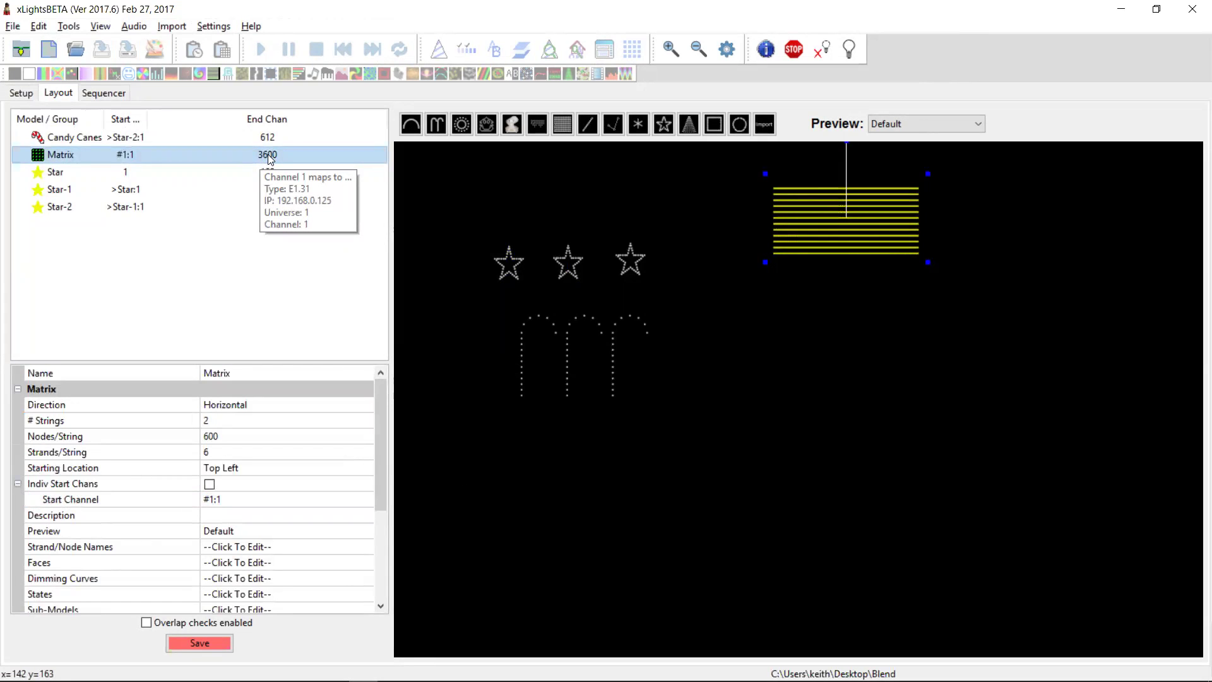
pyautogui.click(21, 92)
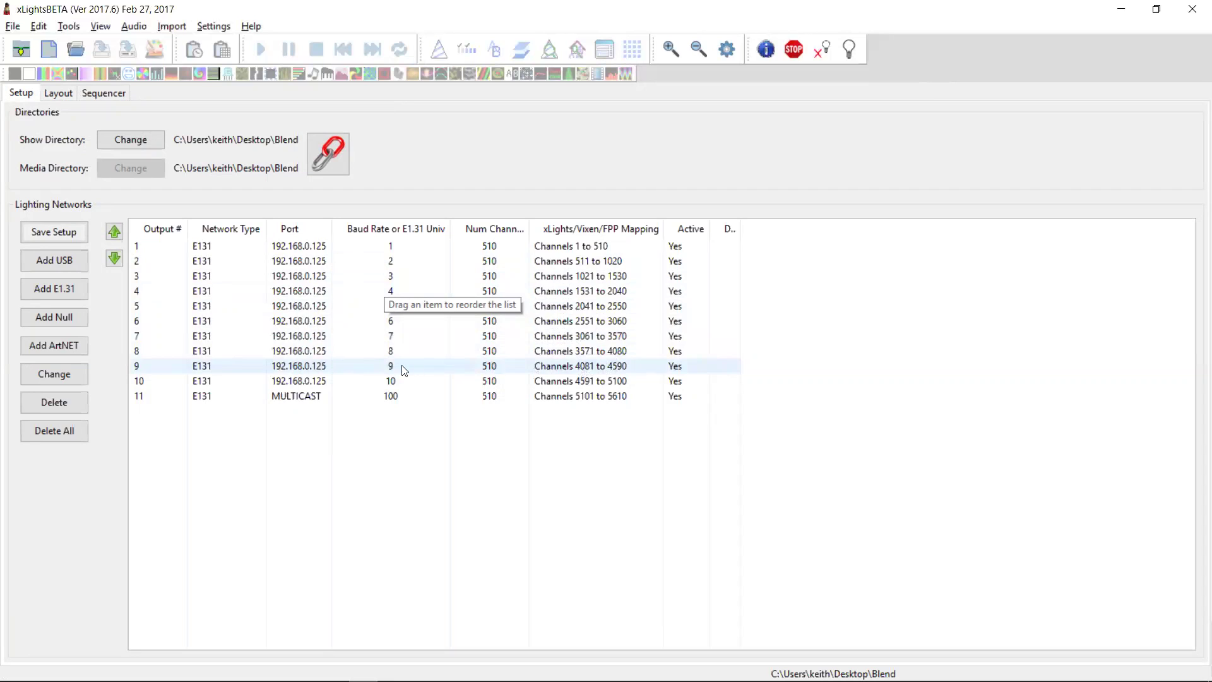
# Back on the Layout tab, select the Star model and edit its Start Channel property.
pyautogui.click(70, 95)
pyautogui.moveTo(125, 193)
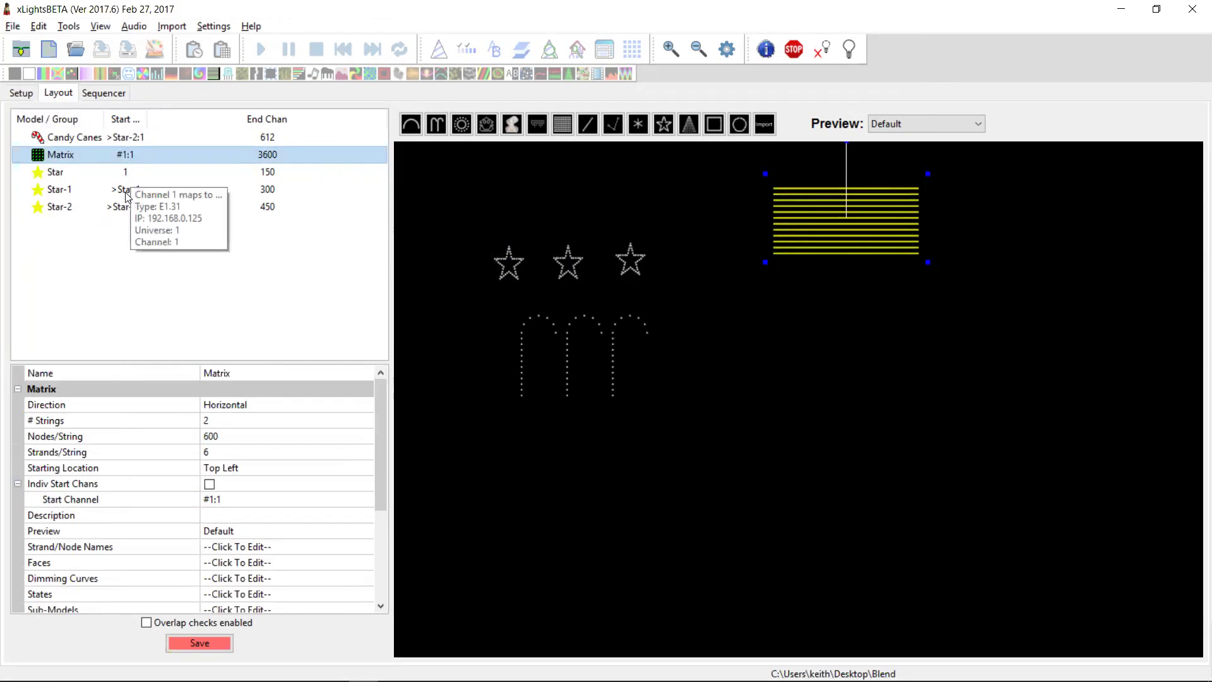
pyautogui.click(127, 177)
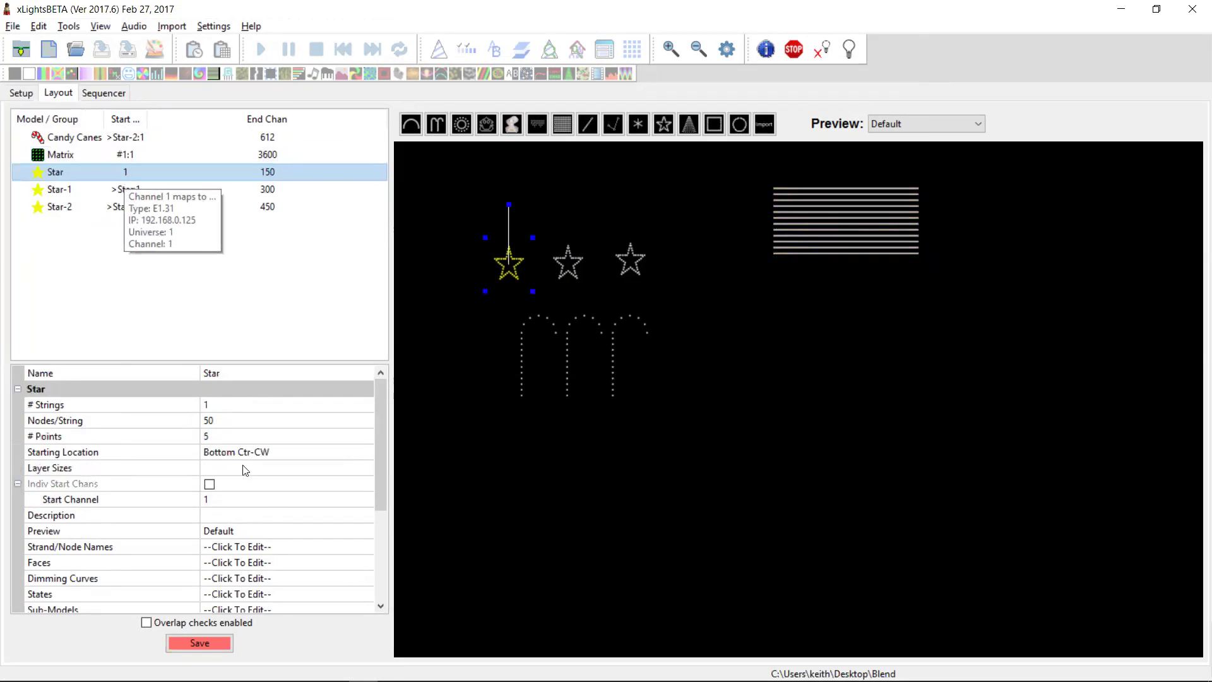
pyautogui.click(247, 498)
# Set the Star's start channel to #9:1, check the networks list, then return to Layout.
pyautogui.write('#9:1')
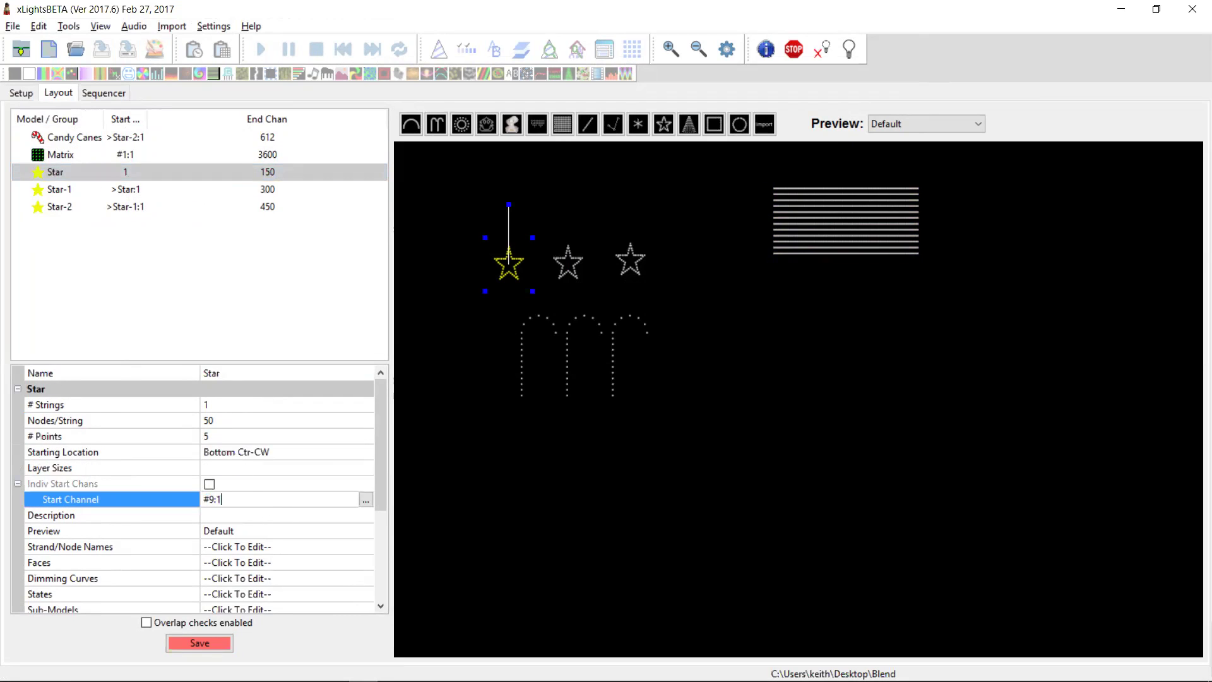
pyautogui.press('Return')
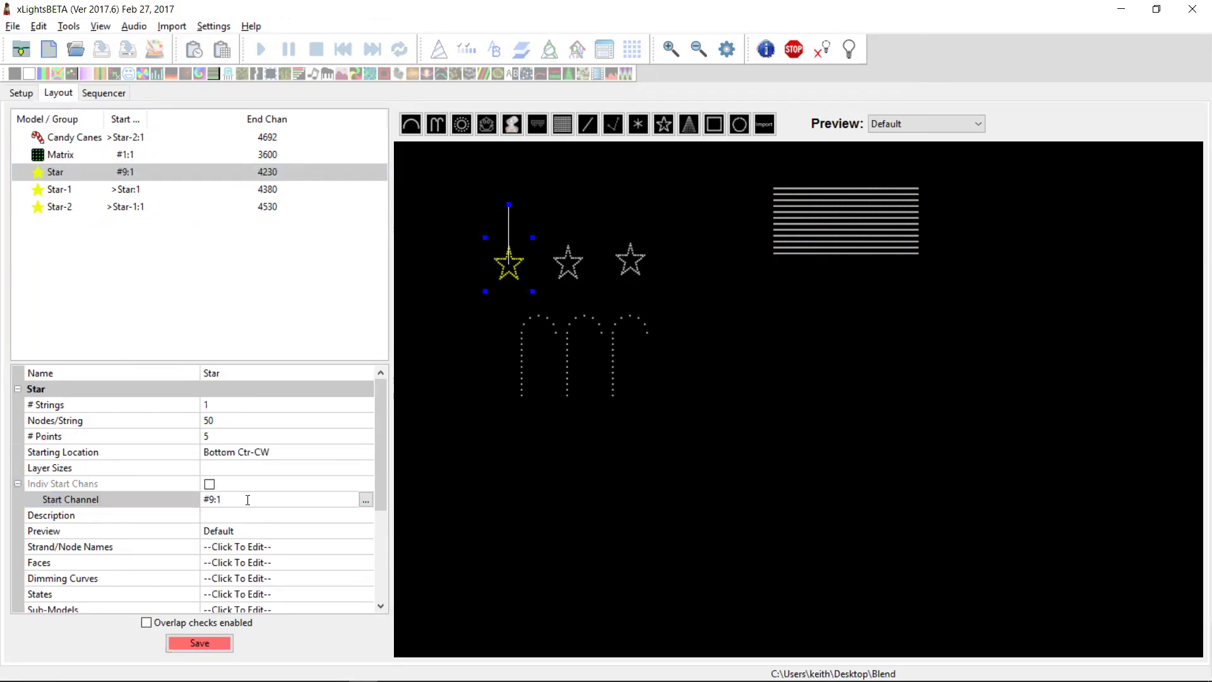
pyautogui.moveTo(149, 207)
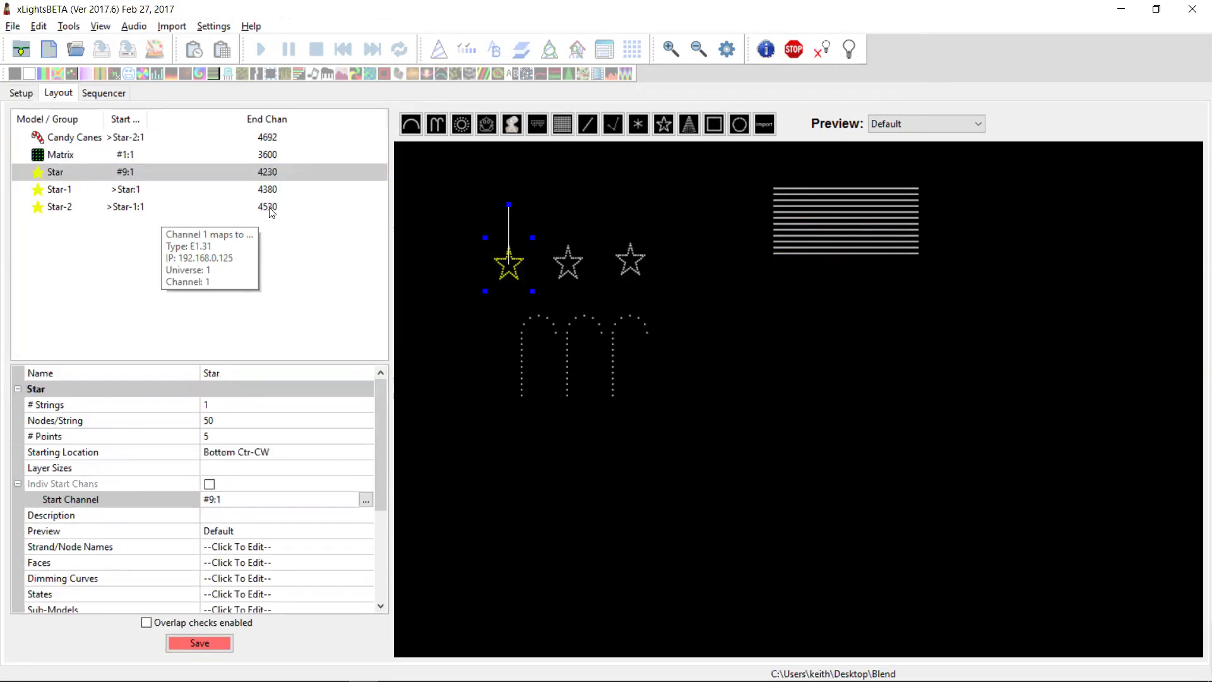
pyautogui.click(25, 93)
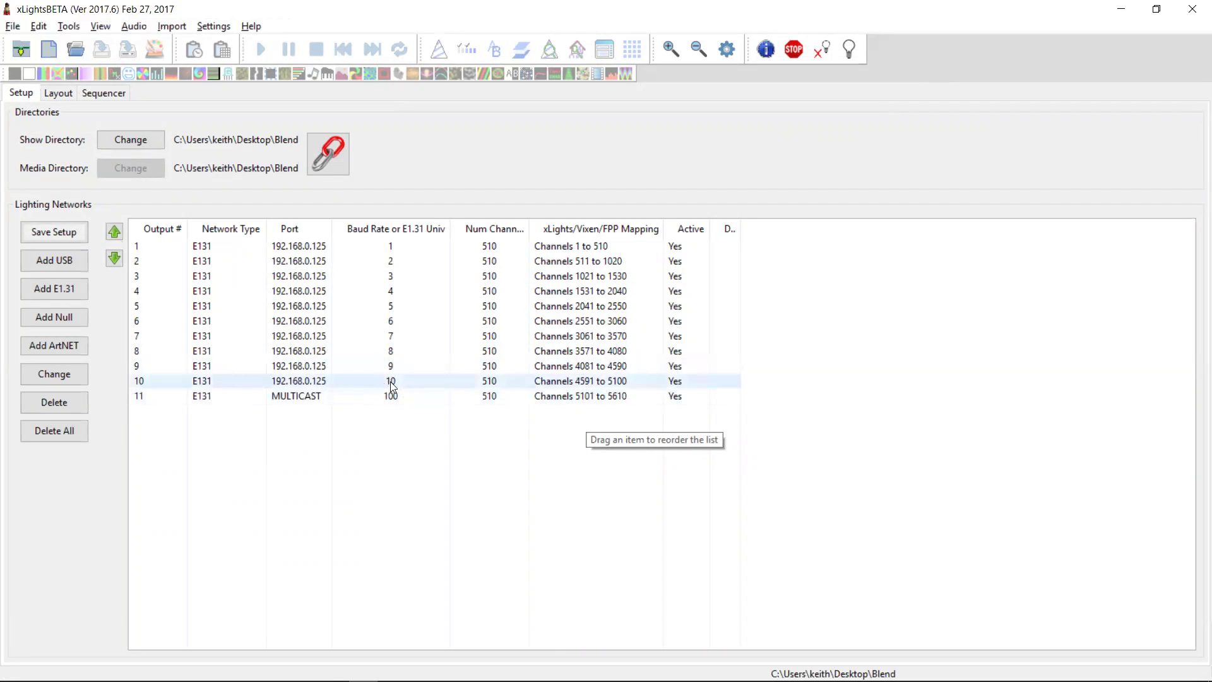
pyautogui.click(63, 95)
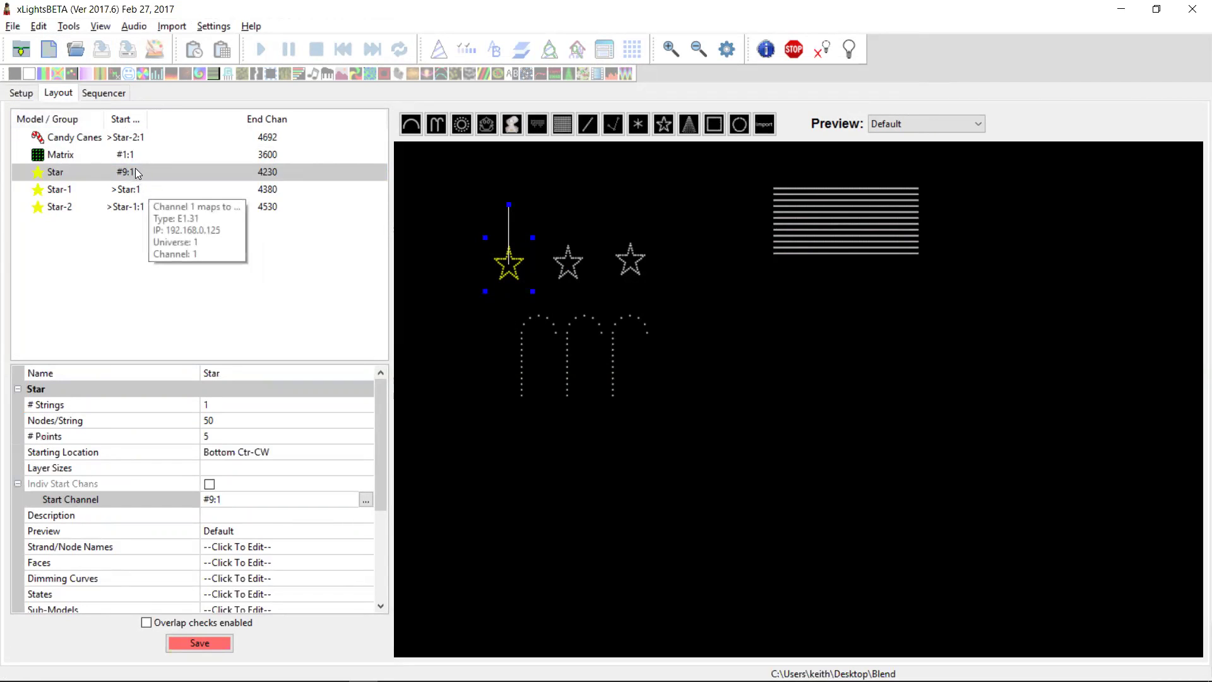
# Set the Candy Canes start channel to #10:1 and save the layout.
pyautogui.click(125, 136)
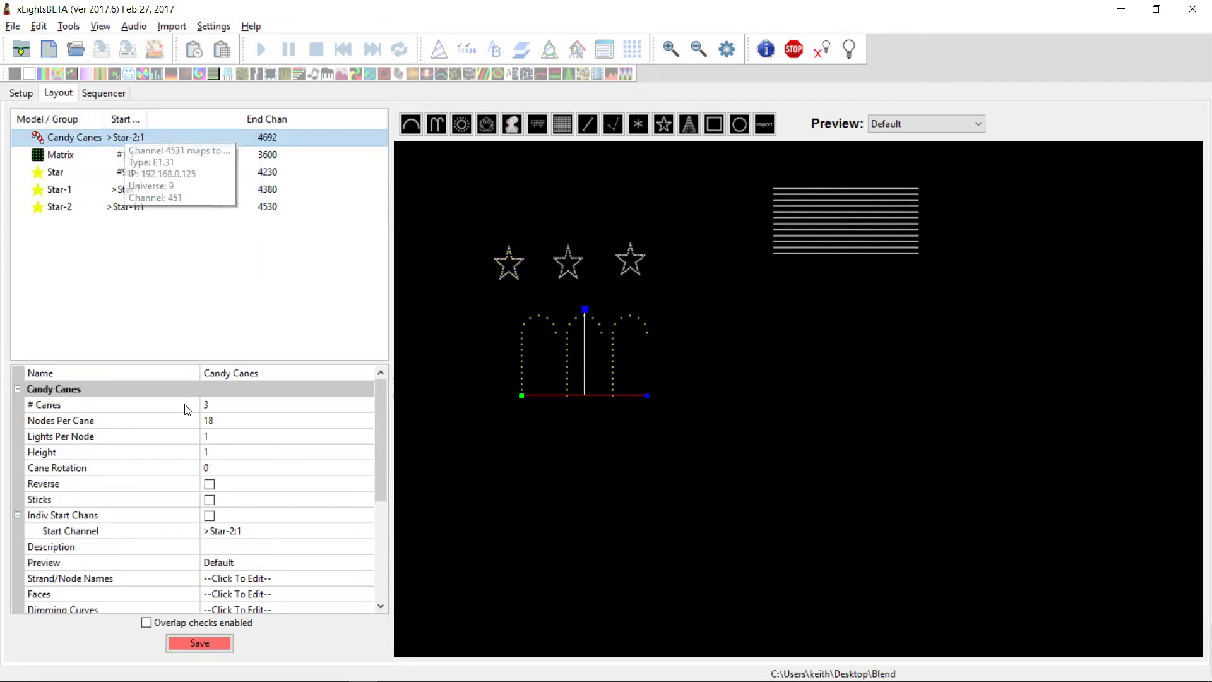
pyautogui.click(261, 532)
pyautogui.write('#10:1')
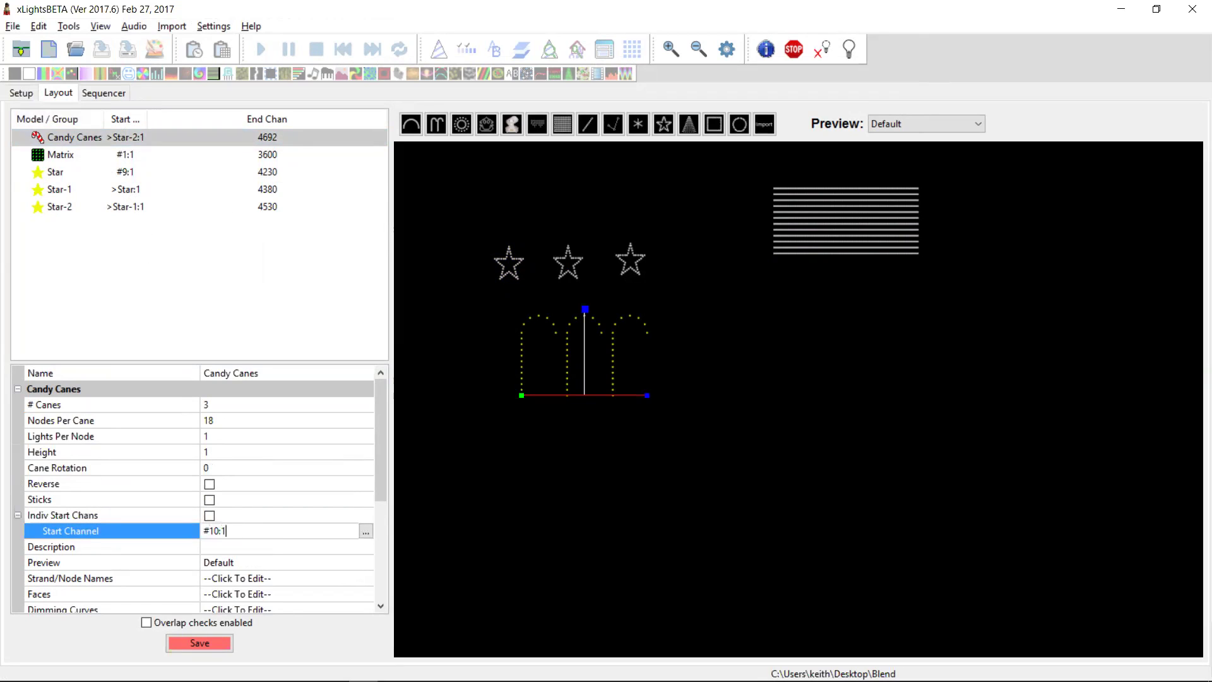
pyautogui.press('Return')
pyautogui.click(208, 639)
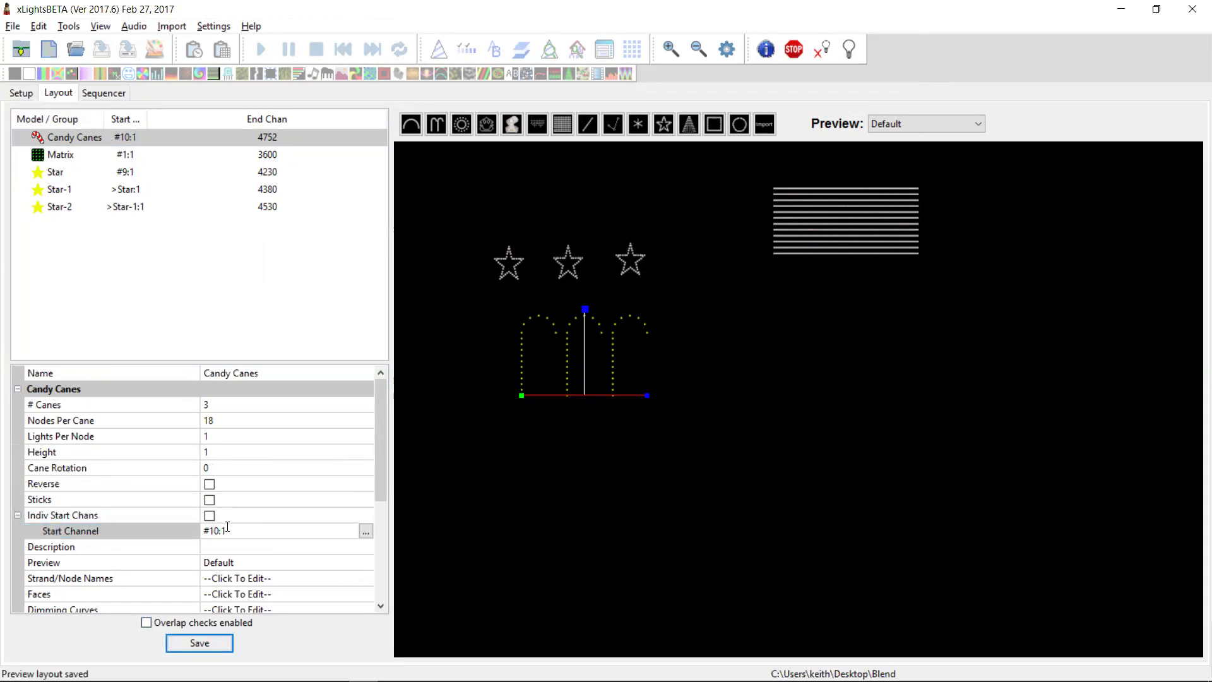
pyautogui.click(699, 440)
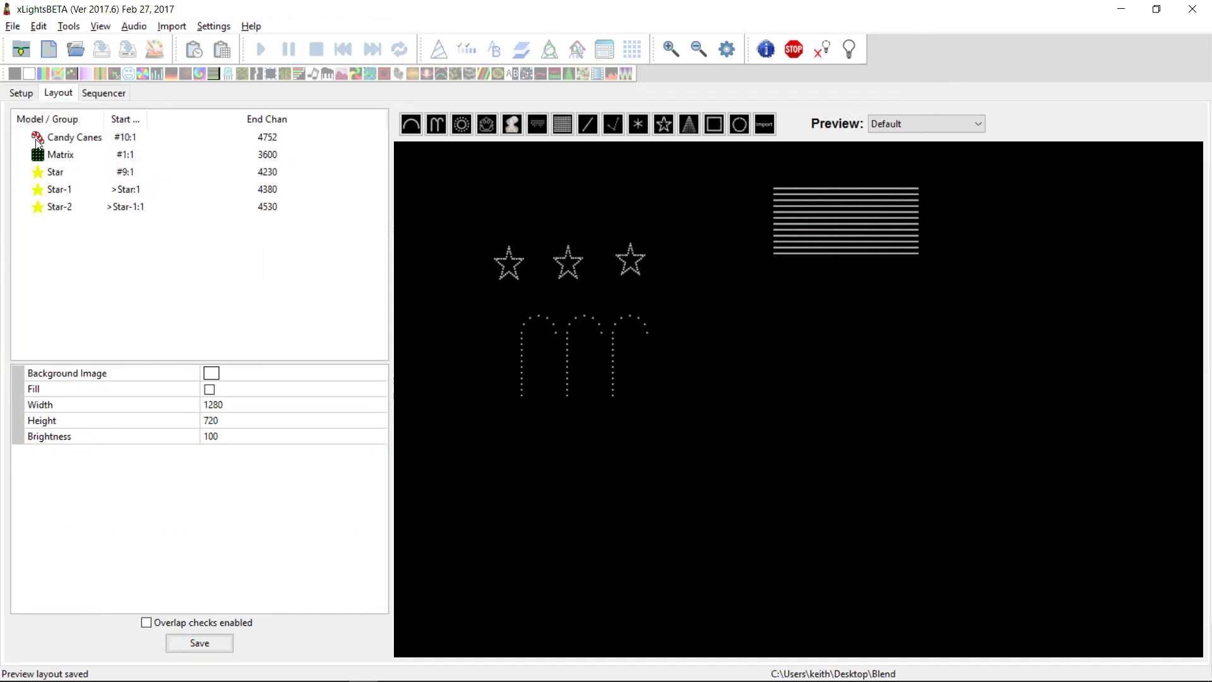
pyautogui.click(69, 26)
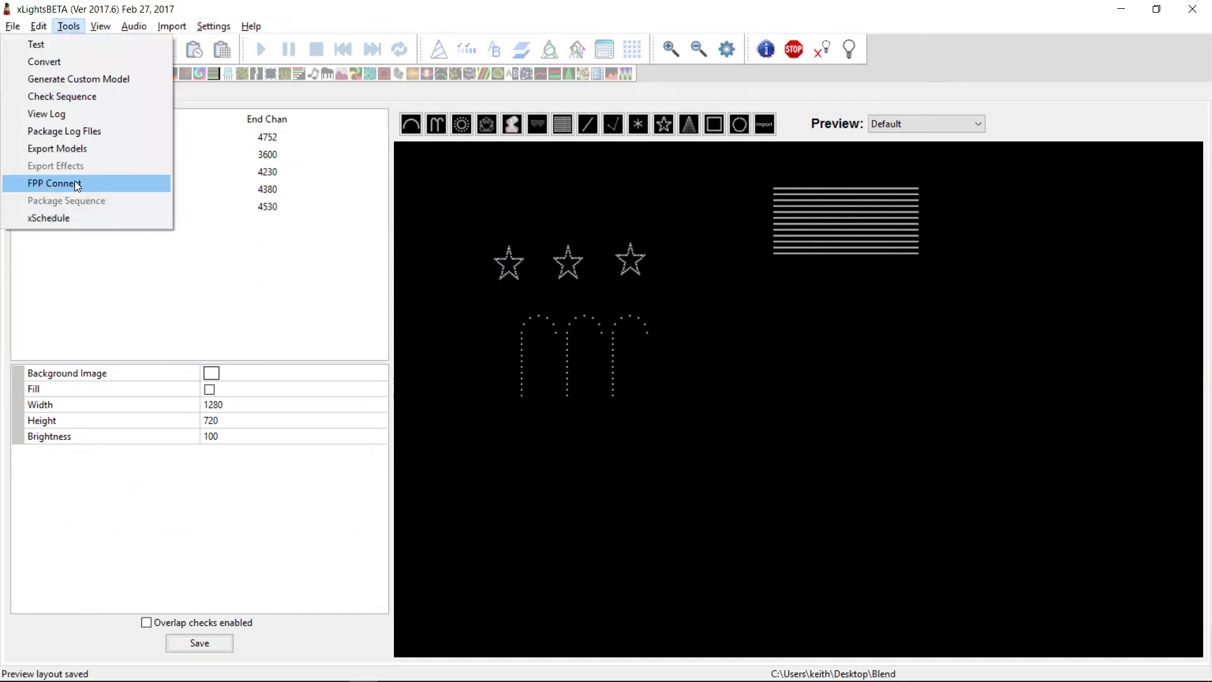
# Run Check Sequence, review the Notepad report showing 0 errors and 0 warnings, and close it.
pyautogui.click(61, 99)
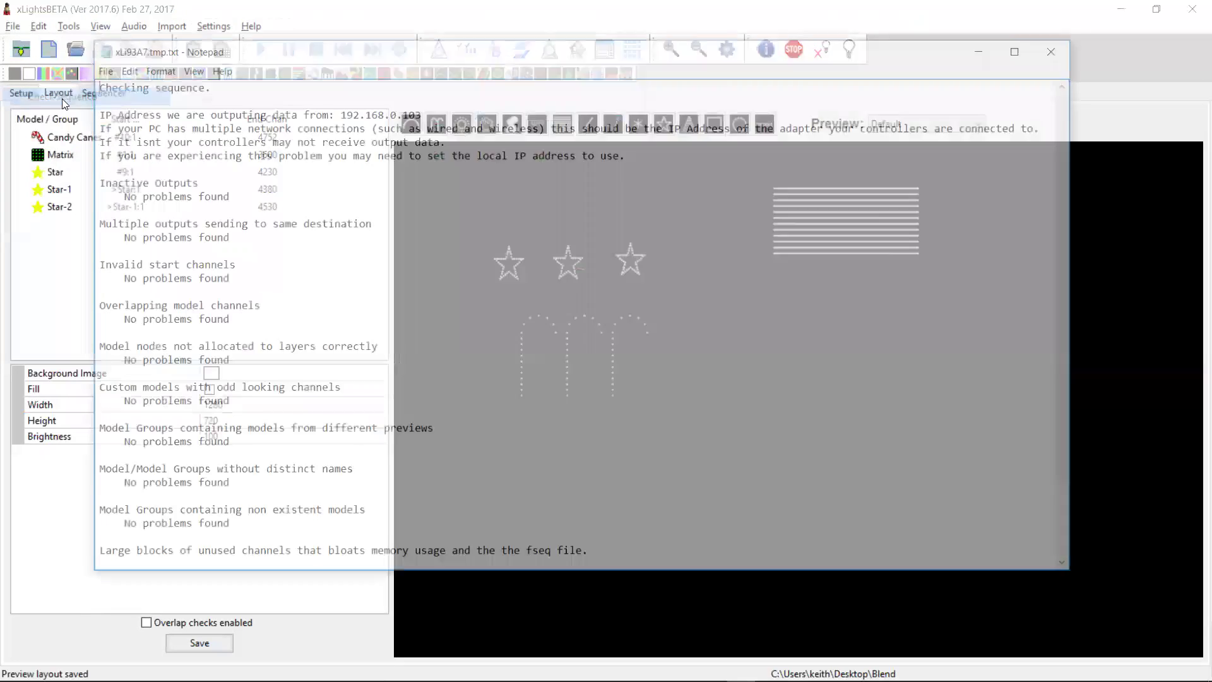
pyautogui.scroll(-3, 457, 344)
pyautogui.scroll(3, 457, 343)
pyautogui.scroll(-3, 457, 343)
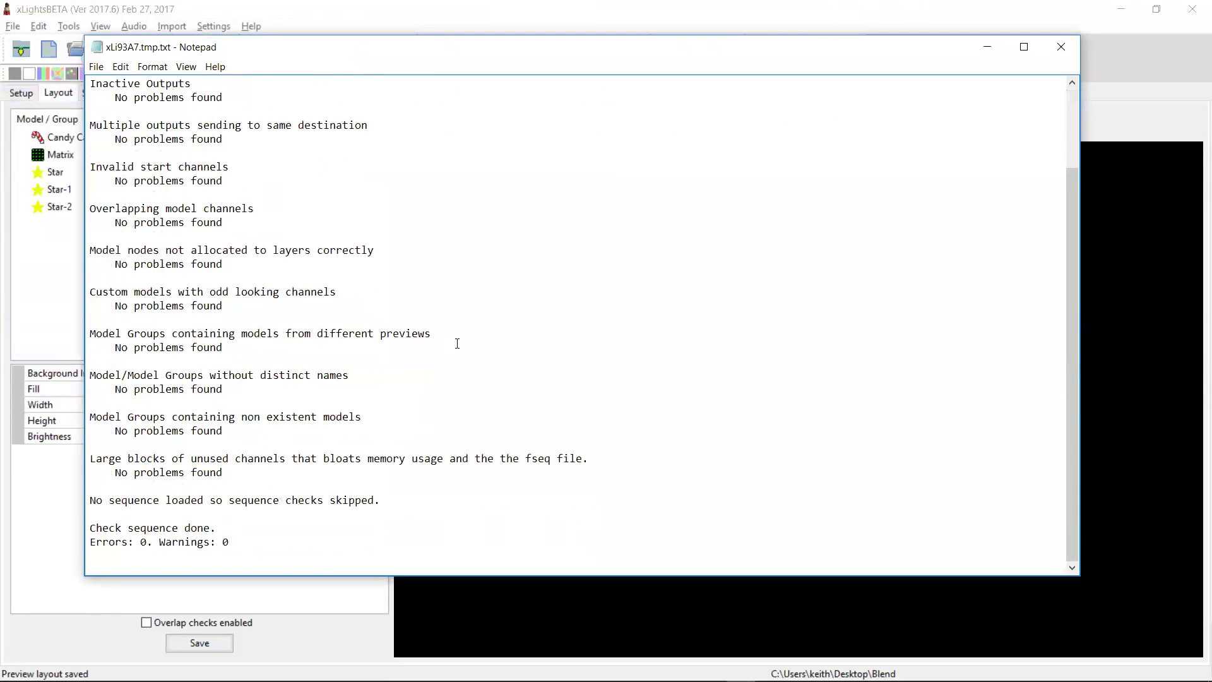
pyautogui.click(1061, 48)
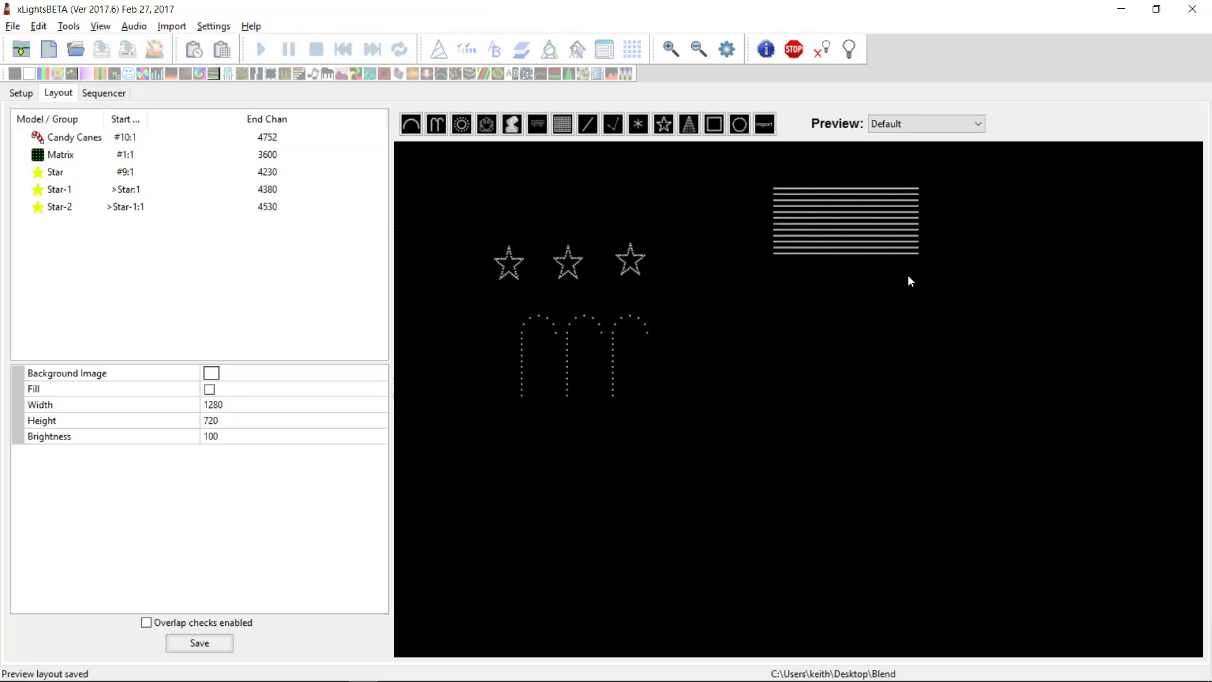
# Select the Matrix model and collapse its Size/Location properties to reveal Controller Connection.
pyautogui.click(855, 226)
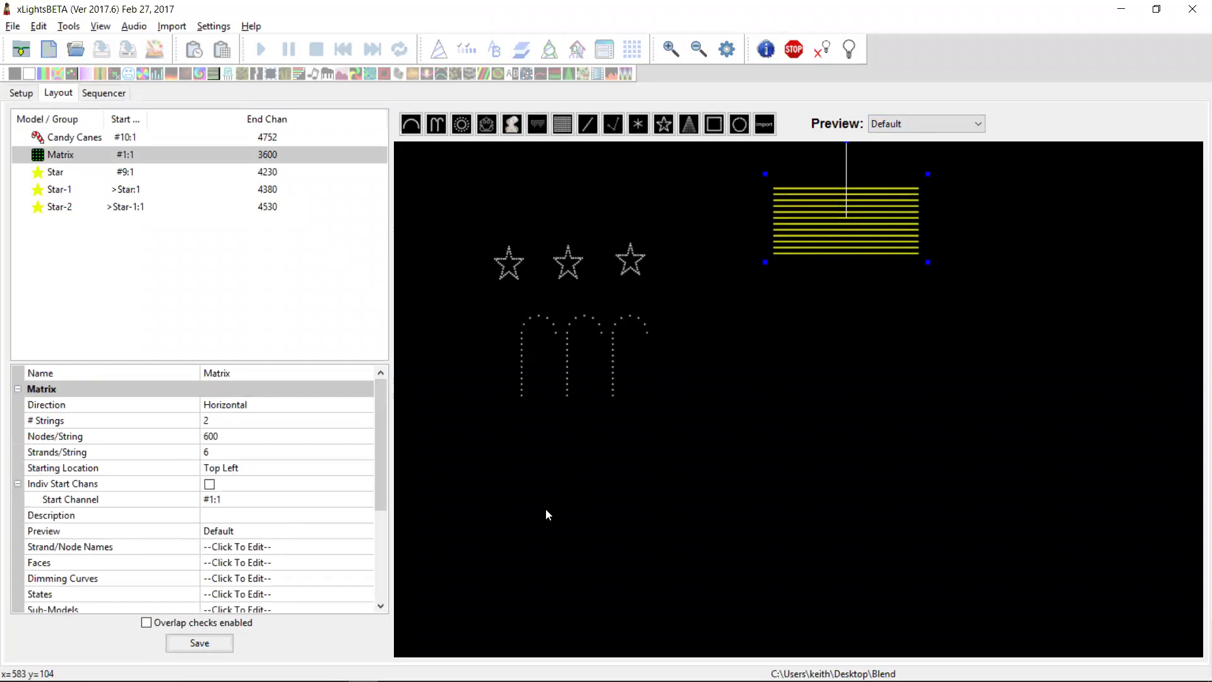
pyautogui.click(384, 551)
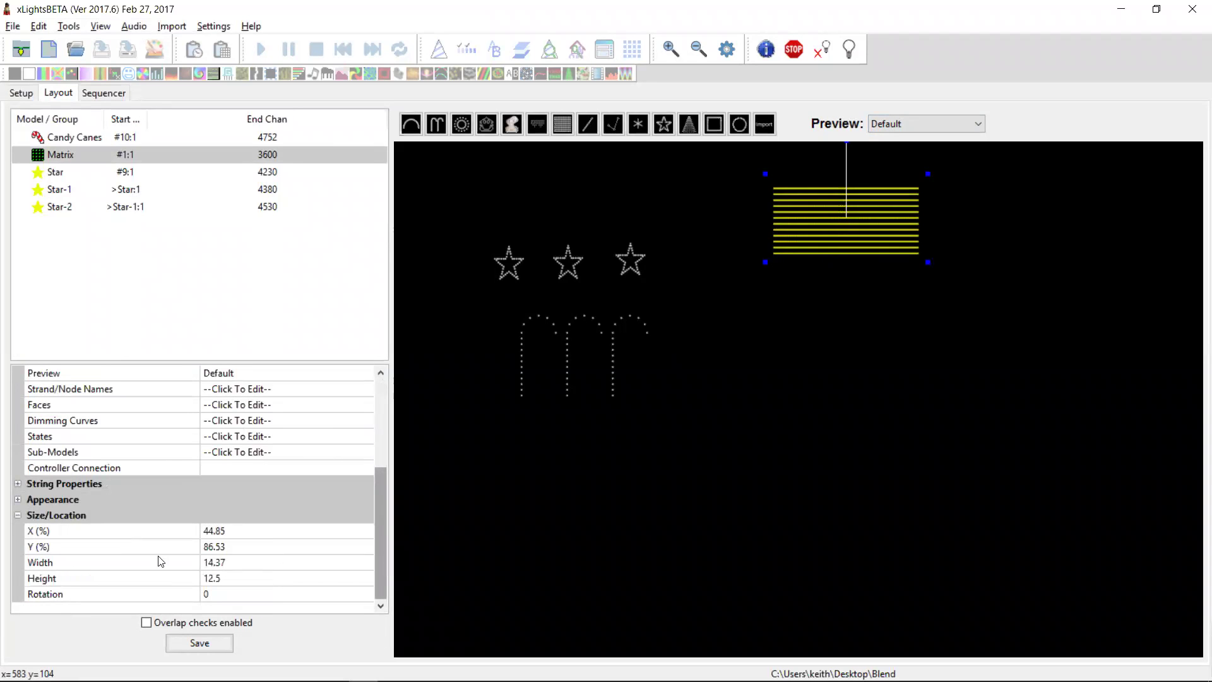
pyautogui.click(18, 515)
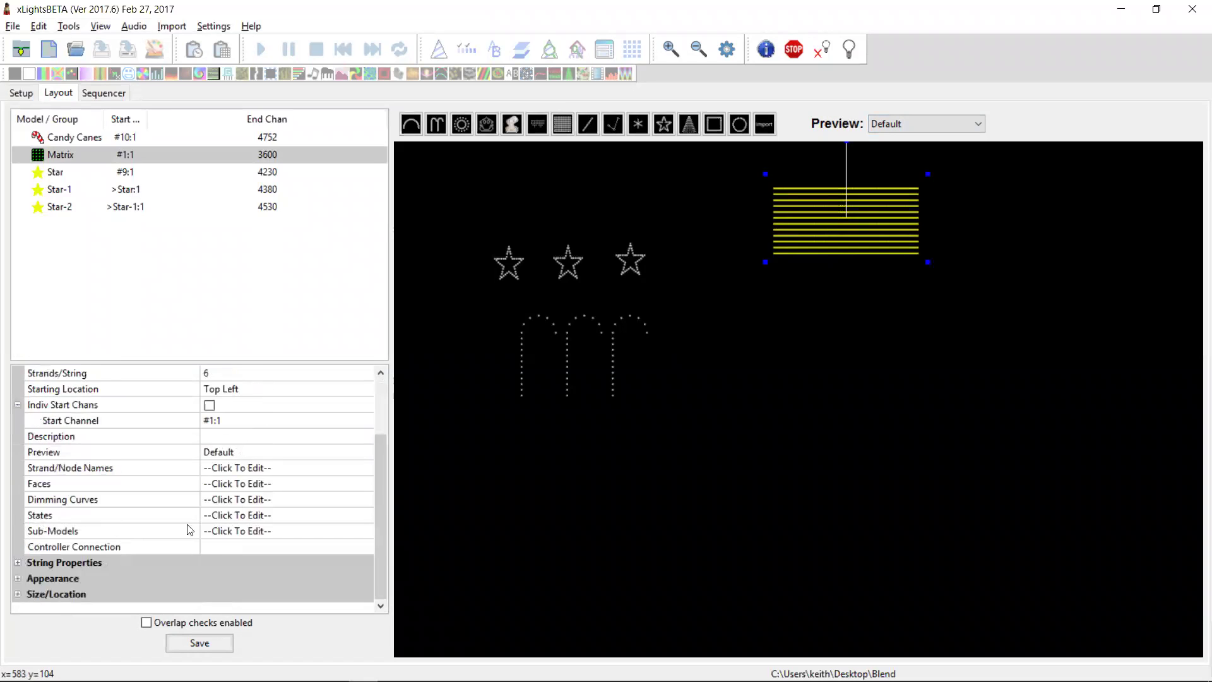
# Set the Matrix's controller connection to protocol WS2811, port 4.
pyautogui.click(222, 547)
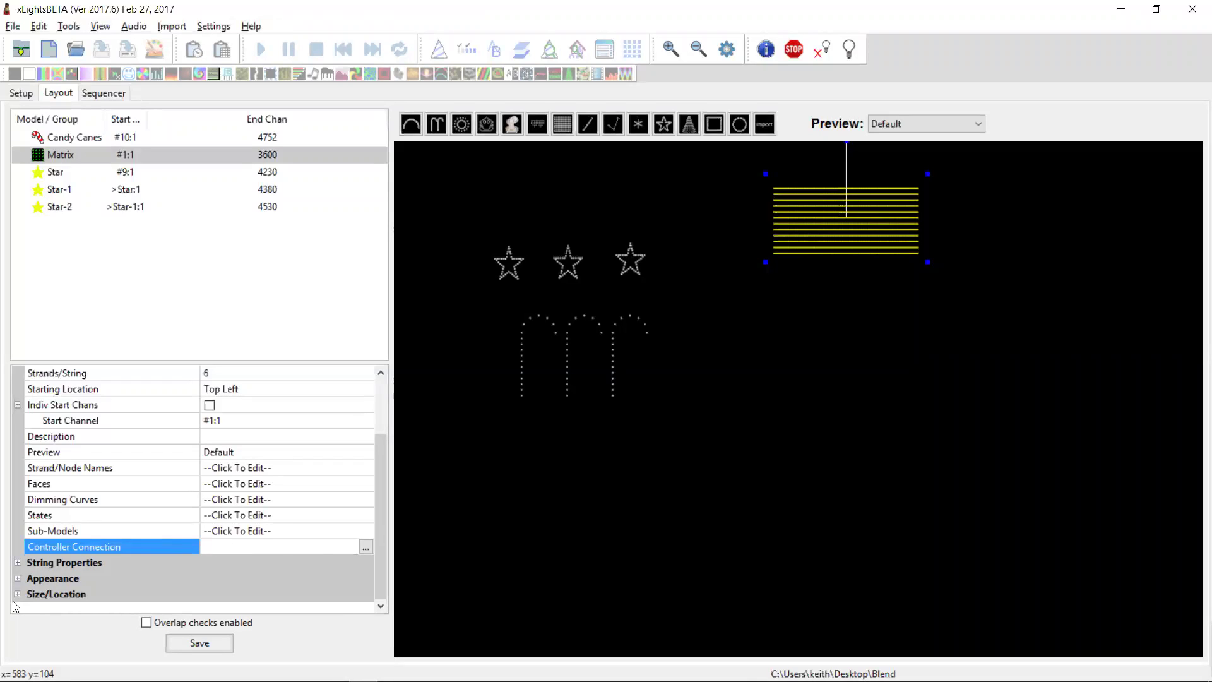
pyautogui.click(366, 547)
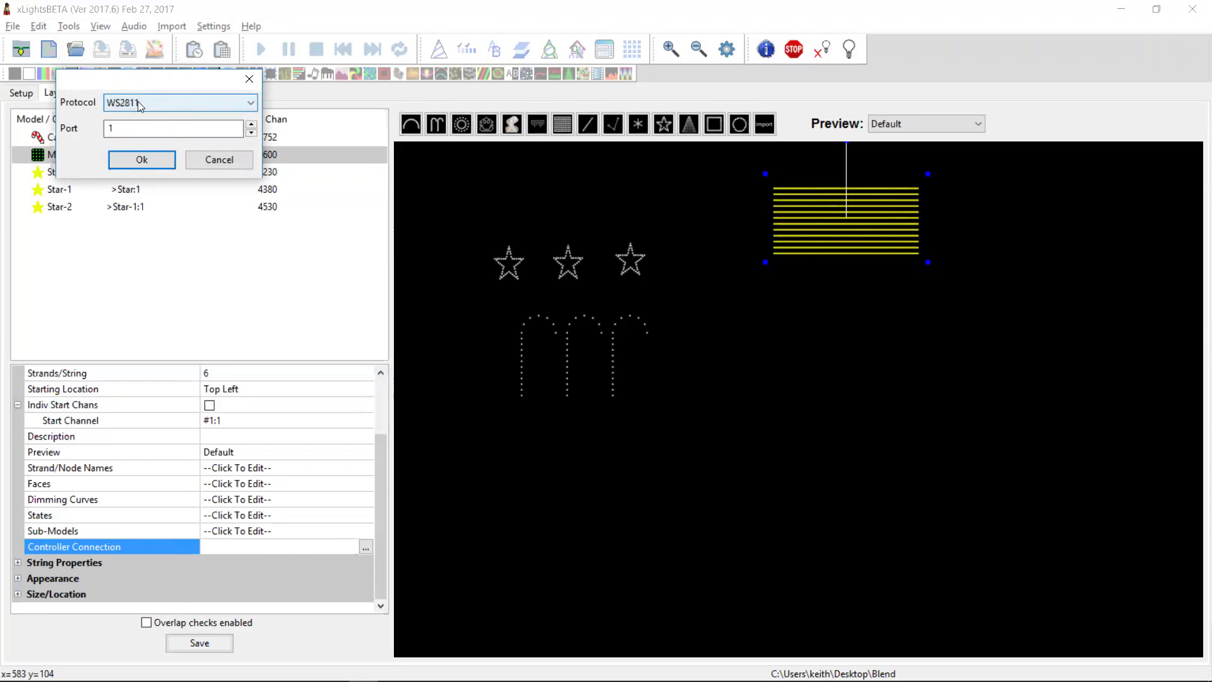
pyautogui.click(179, 127)
pyautogui.moveTo(113, 128); pyautogui.dragTo(65, 121)
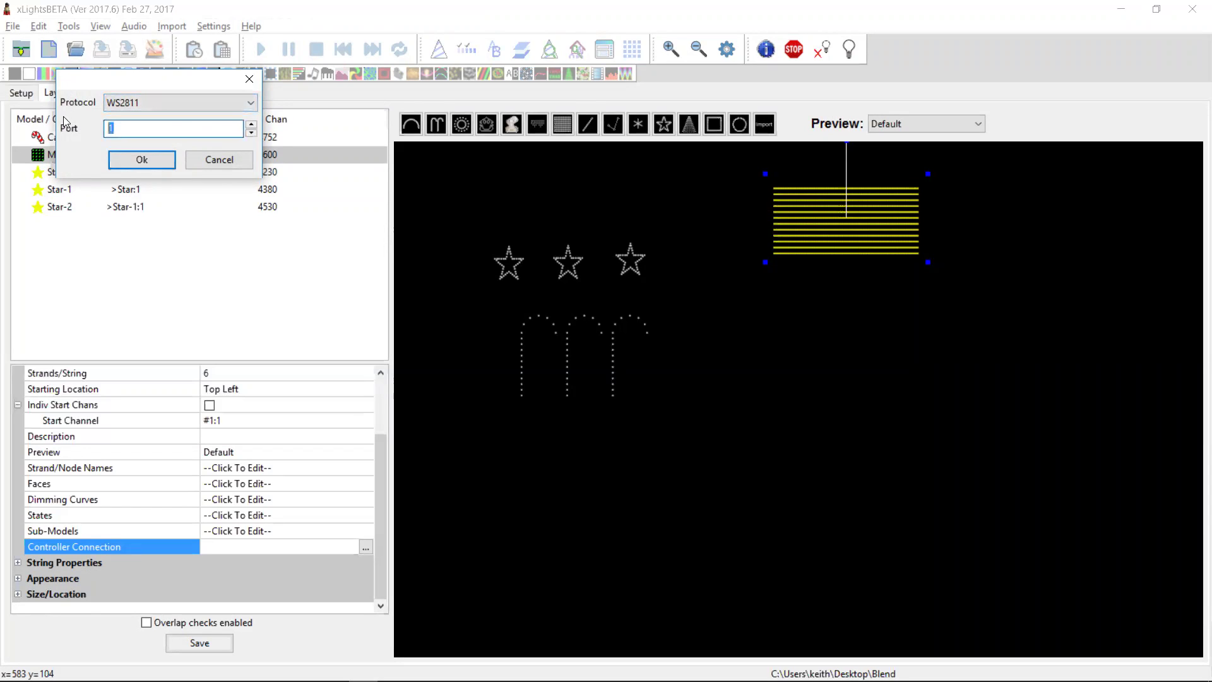
pyautogui.write('4')
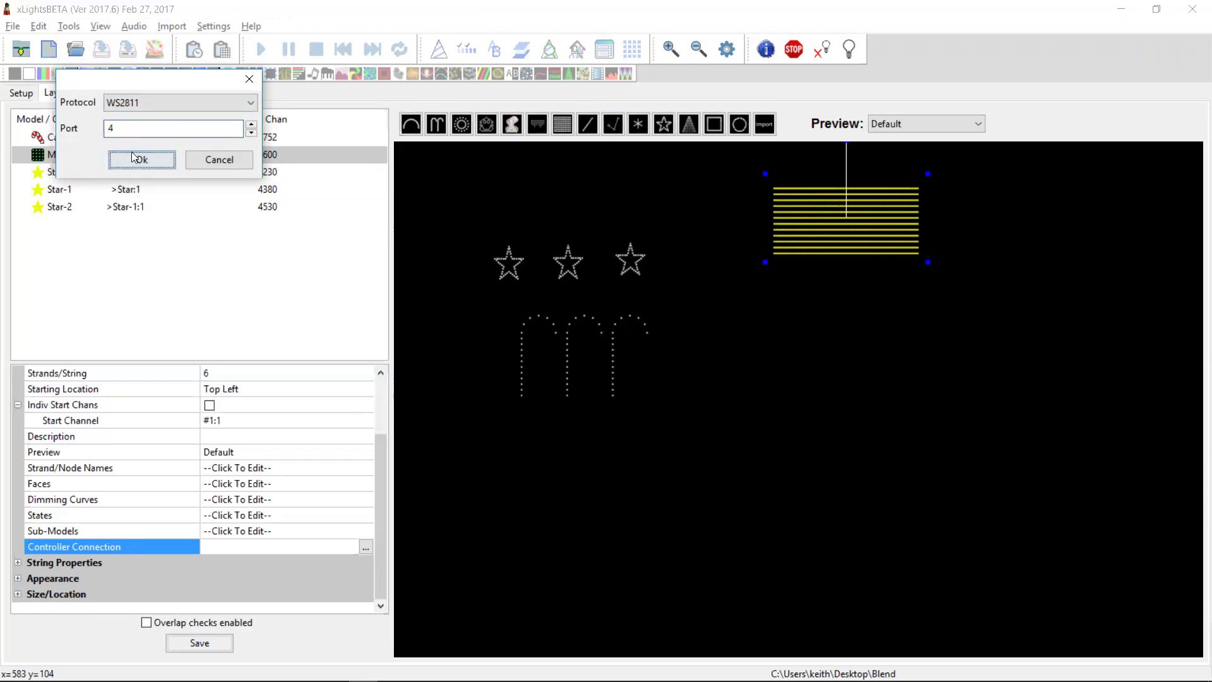
pyautogui.click(132, 161)
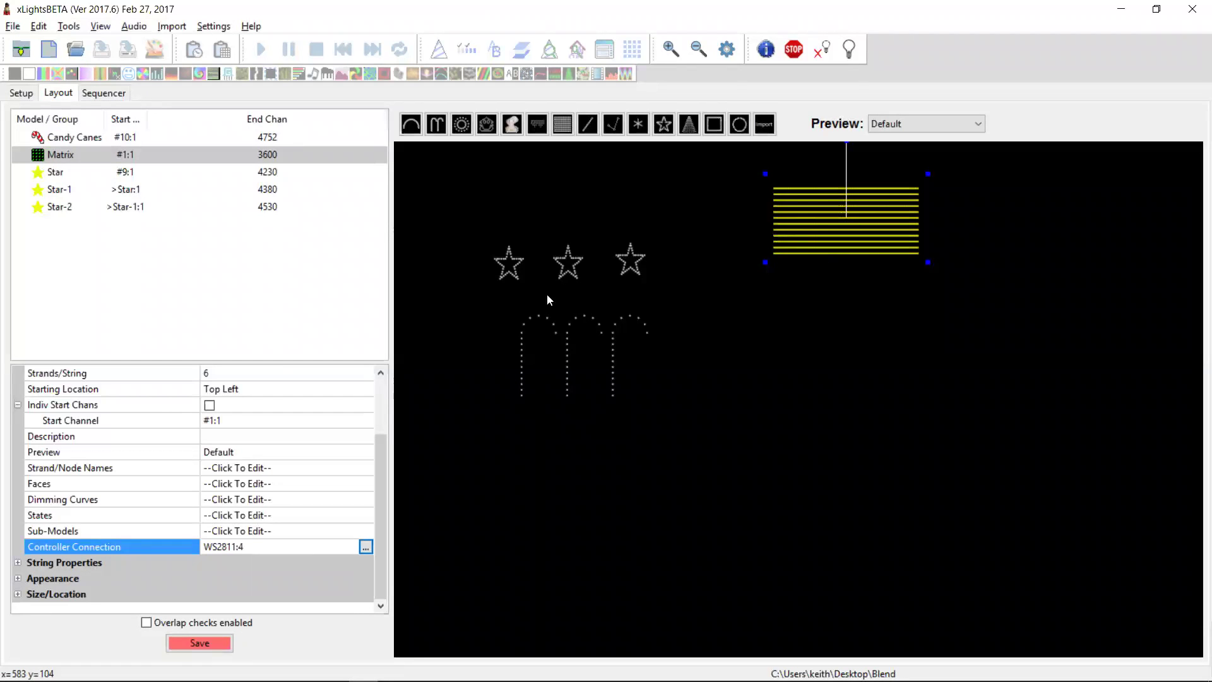
# Connect the left star, Star, to WS2811 port 1.
pyautogui.click(569, 268)
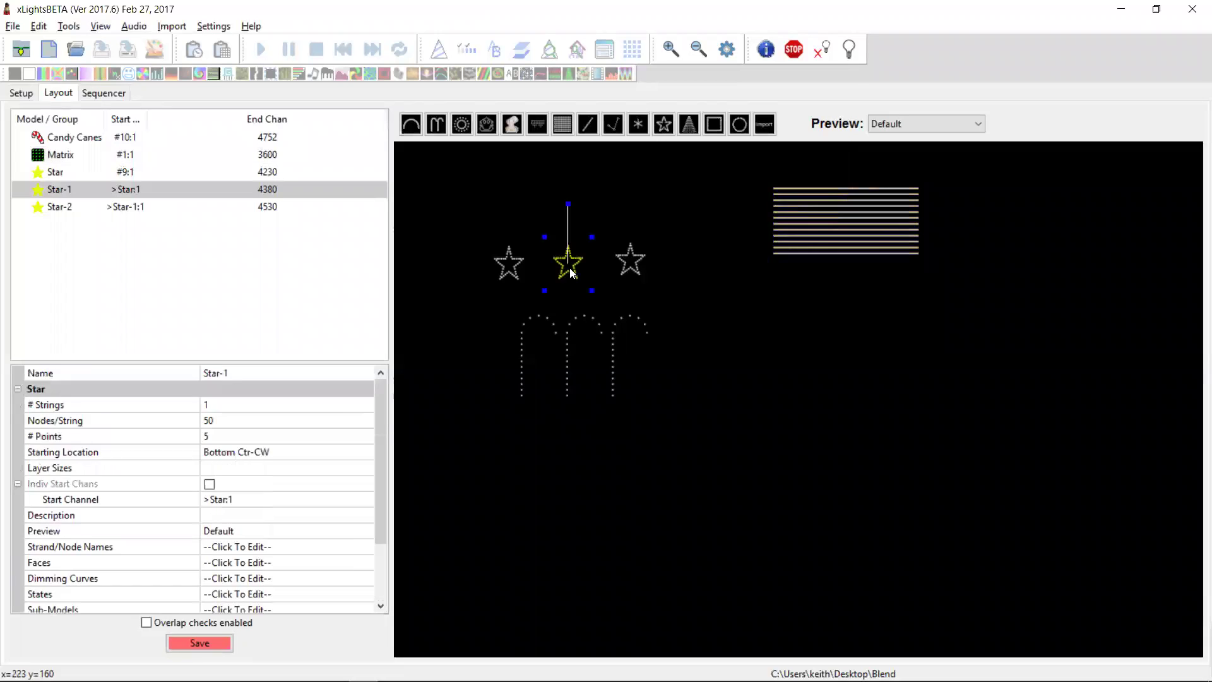
pyautogui.click(510, 270)
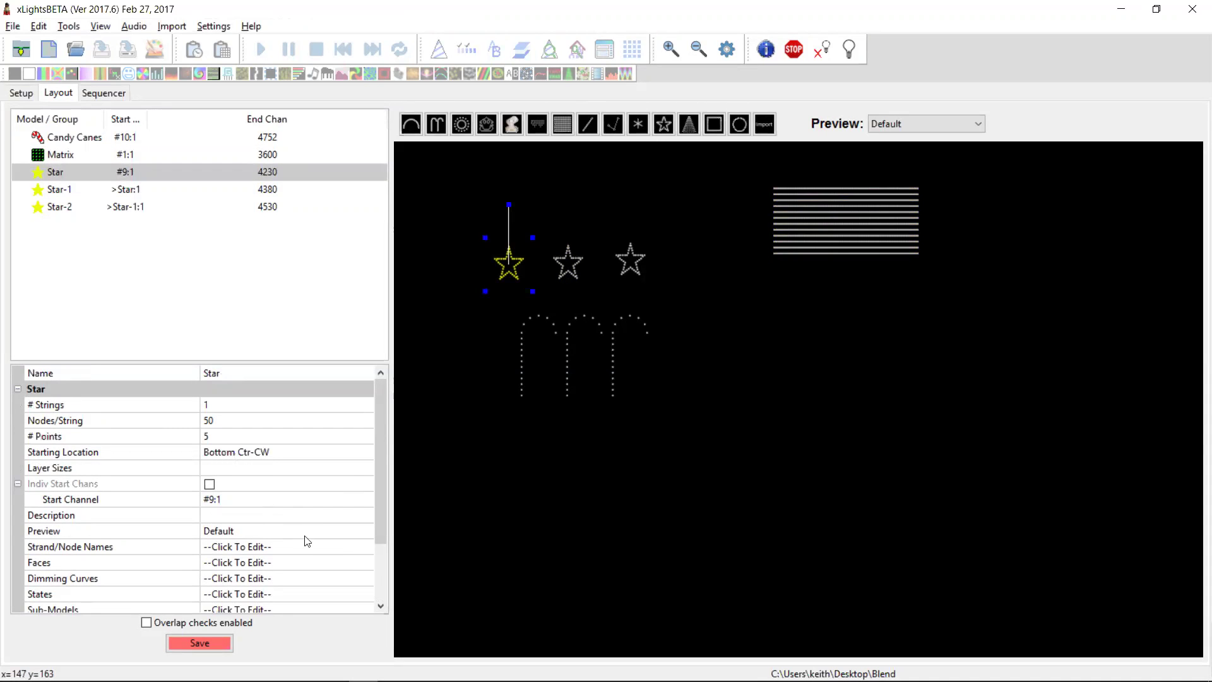
pyautogui.click(379, 568)
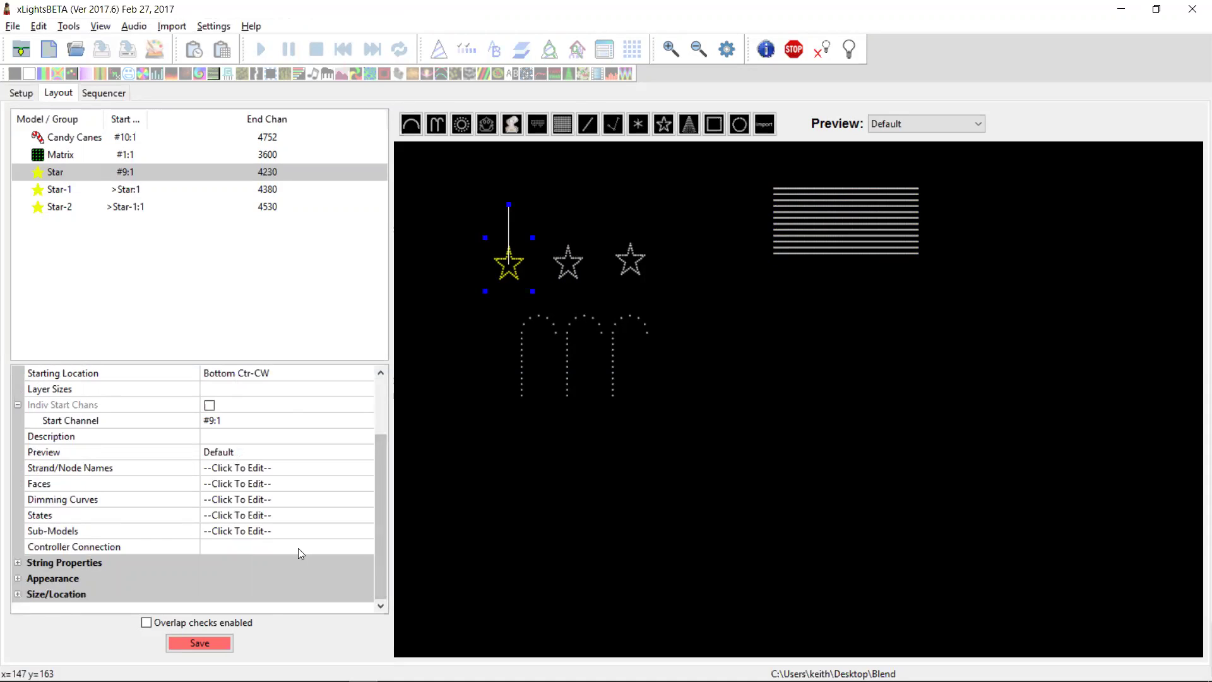
pyautogui.click(298, 547)
pyautogui.click(365, 548)
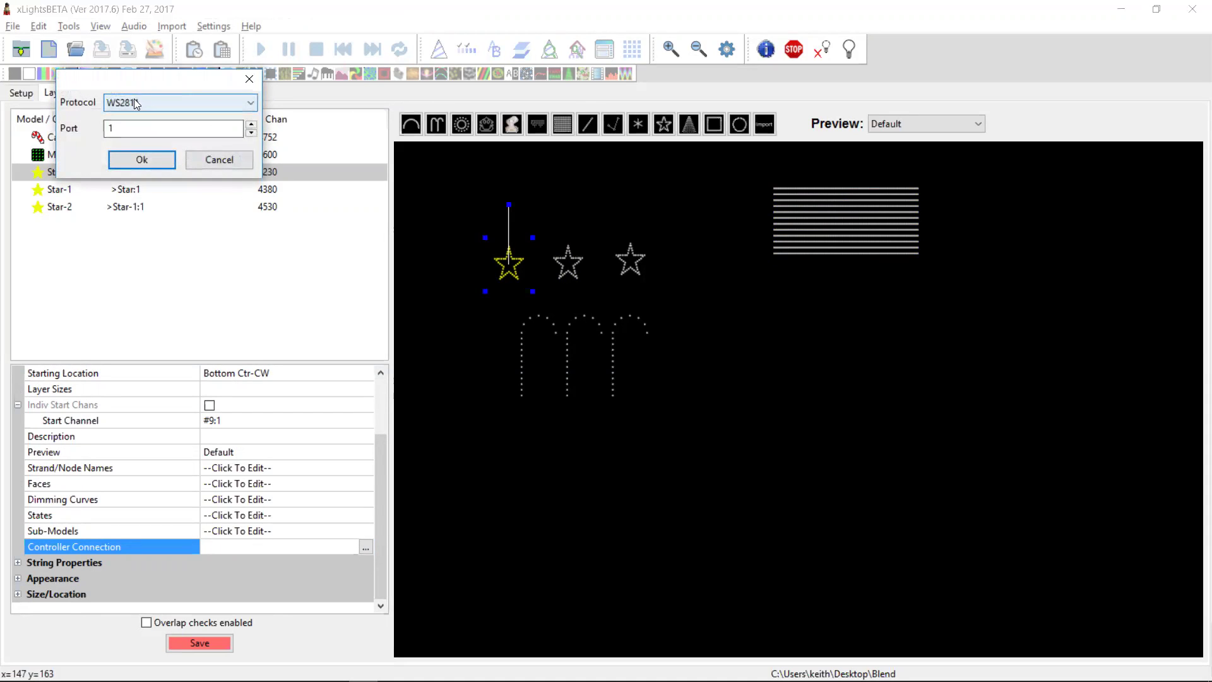
pyautogui.click(160, 130)
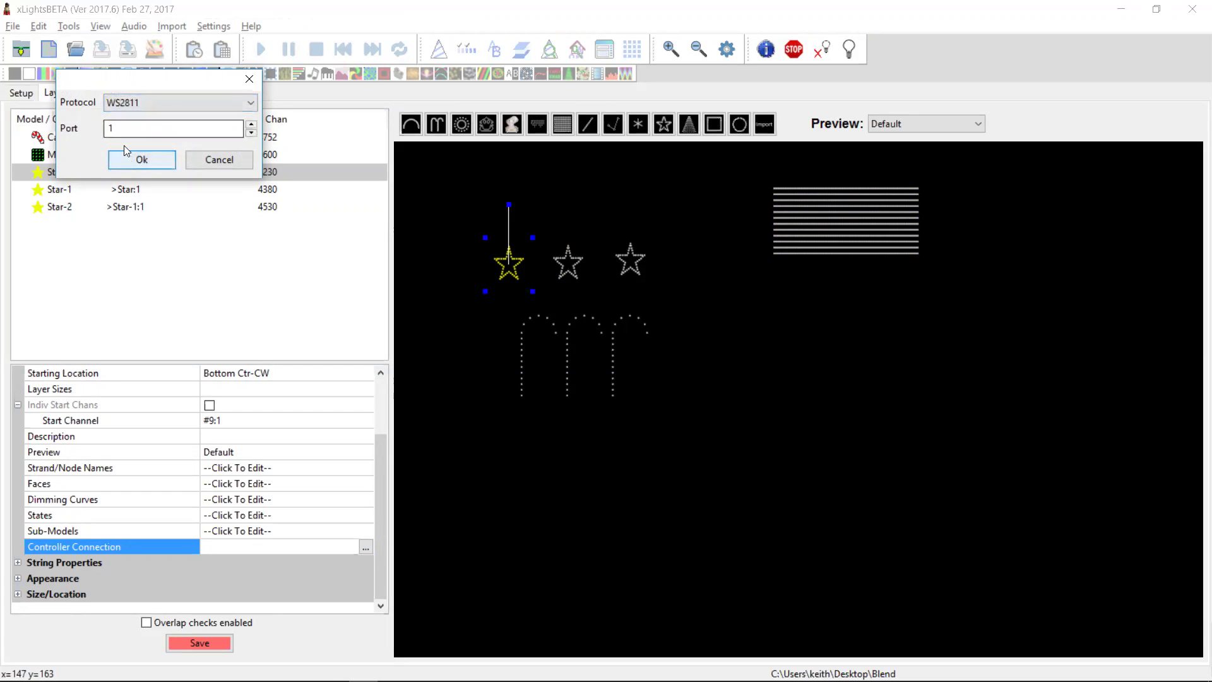
pyautogui.click(134, 160)
# Connect Star-1 and Star-2 to WS2811 port 1 as well.
pyautogui.click(567, 261)
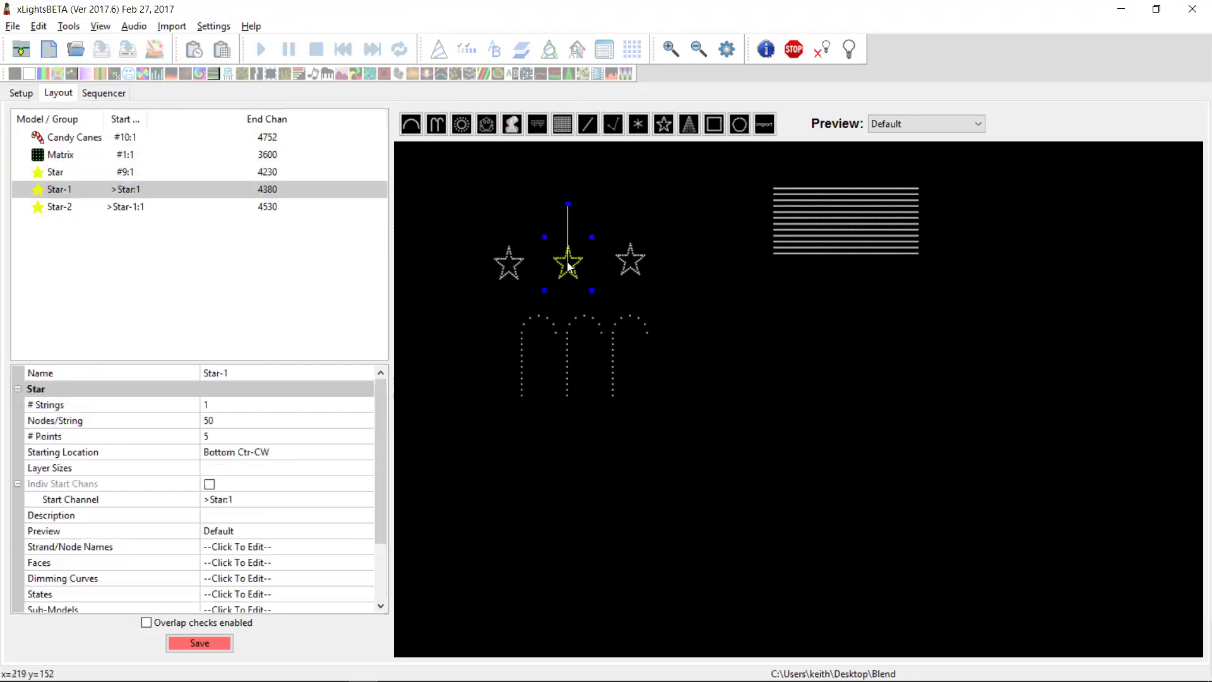
pyautogui.click(384, 558)
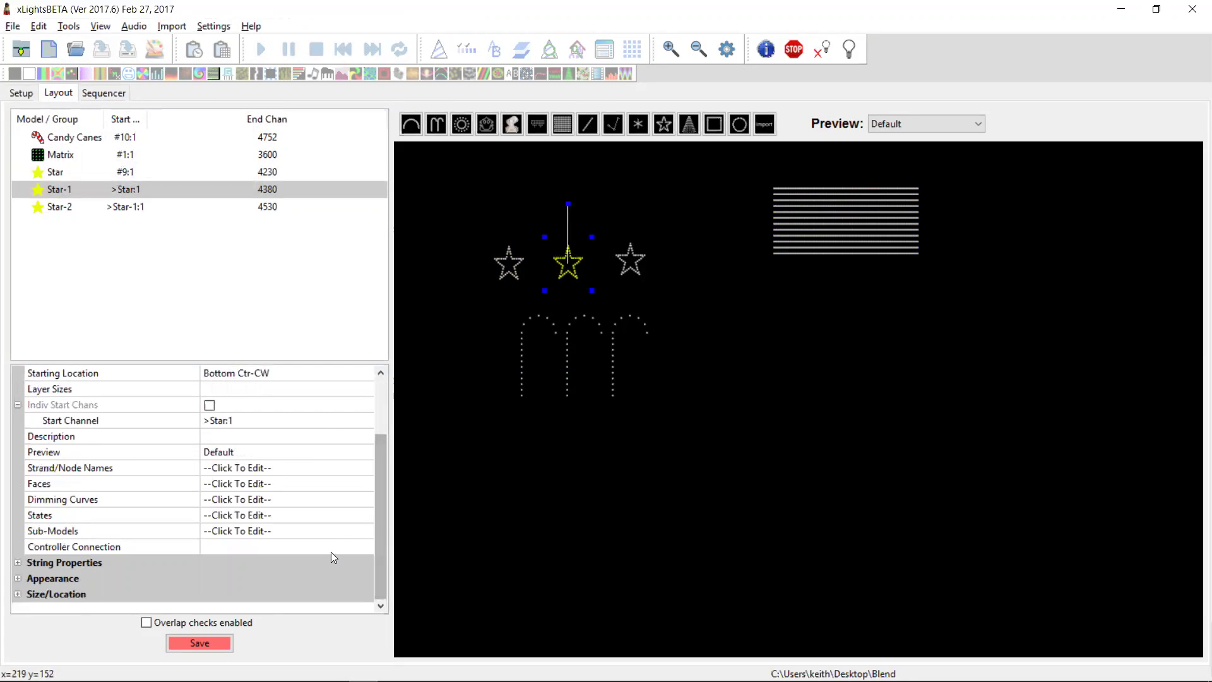
pyautogui.click(331, 546)
pyautogui.click(364, 547)
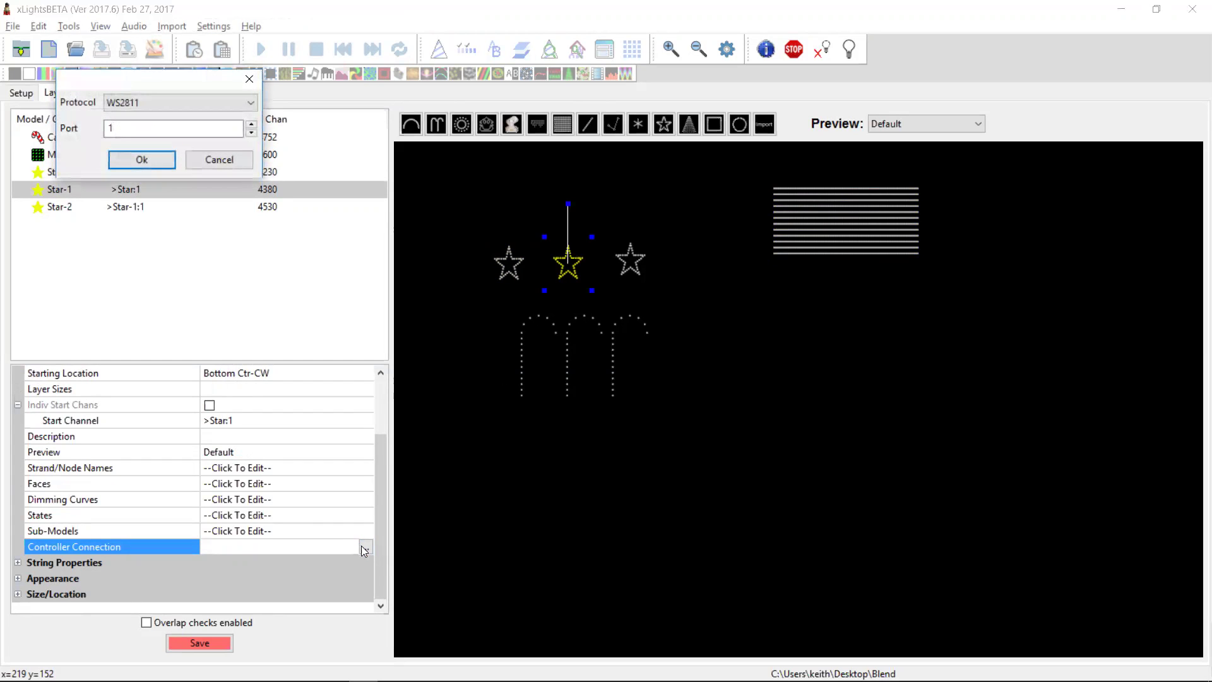
pyautogui.click(145, 160)
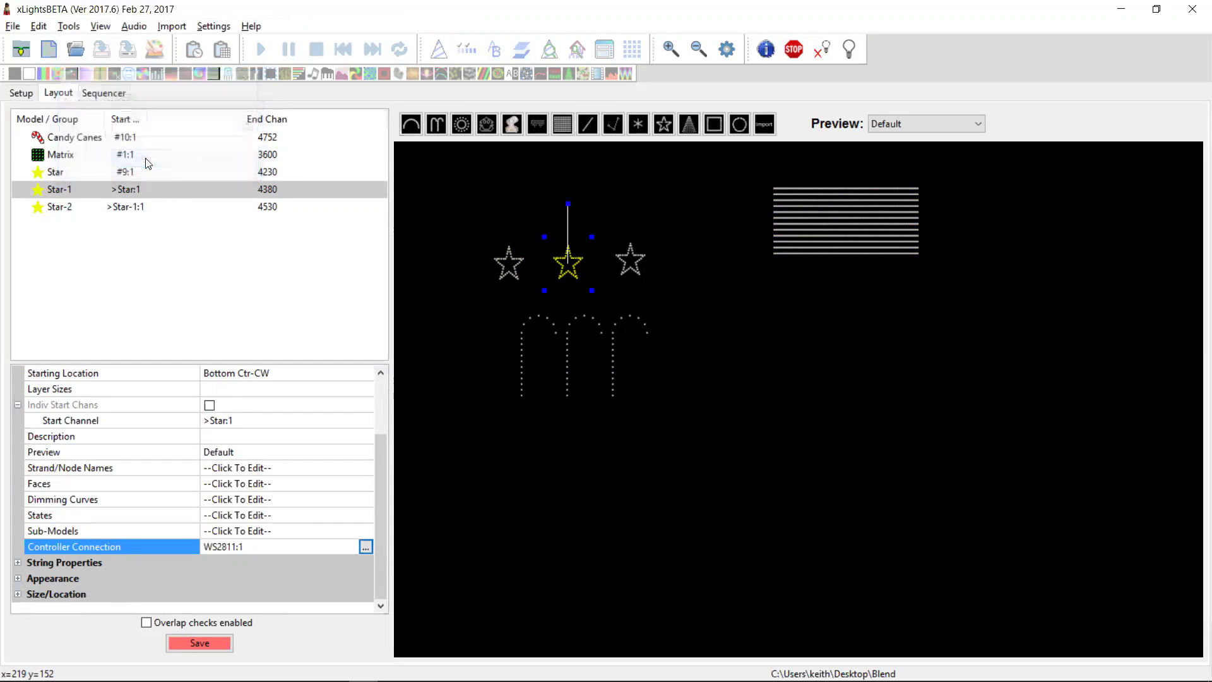
pyautogui.click(633, 262)
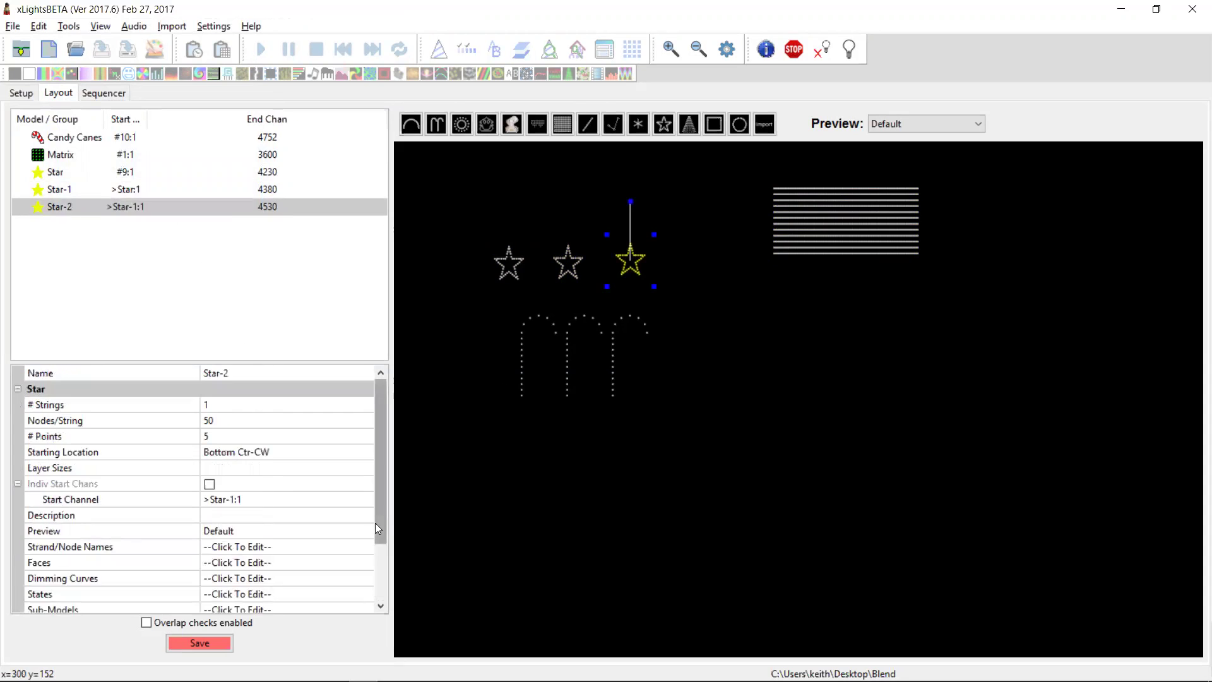
pyautogui.click(377, 558)
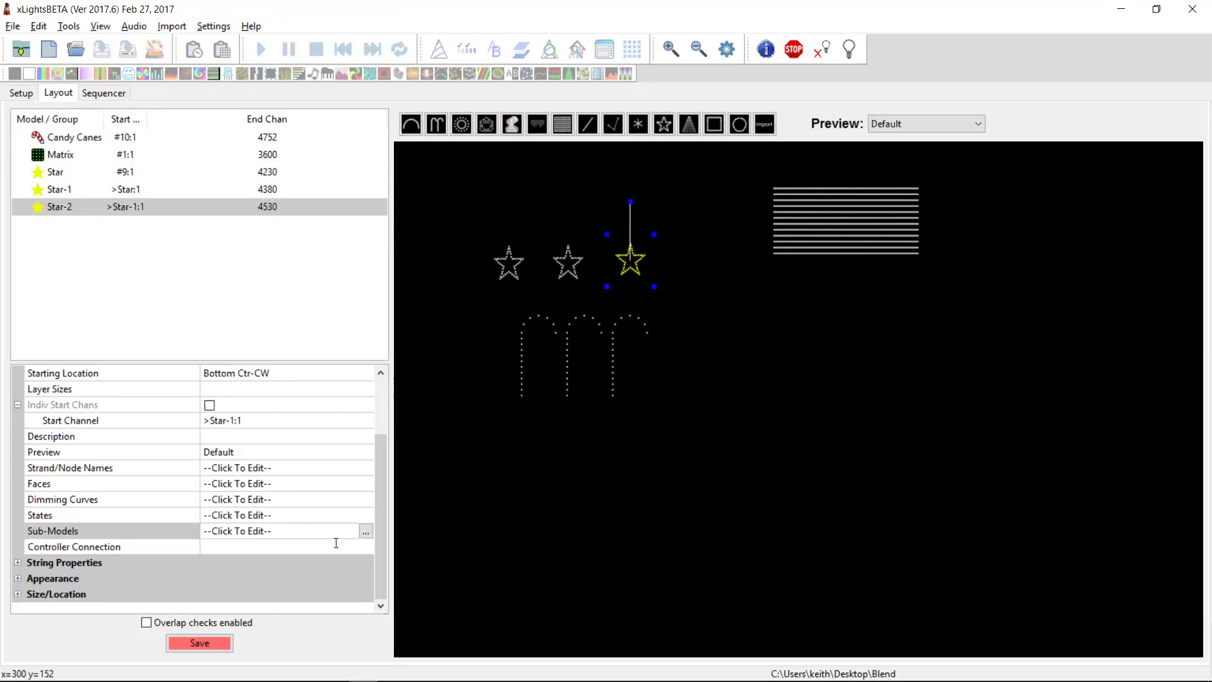
pyautogui.click(359, 546)
pyautogui.click(366, 547)
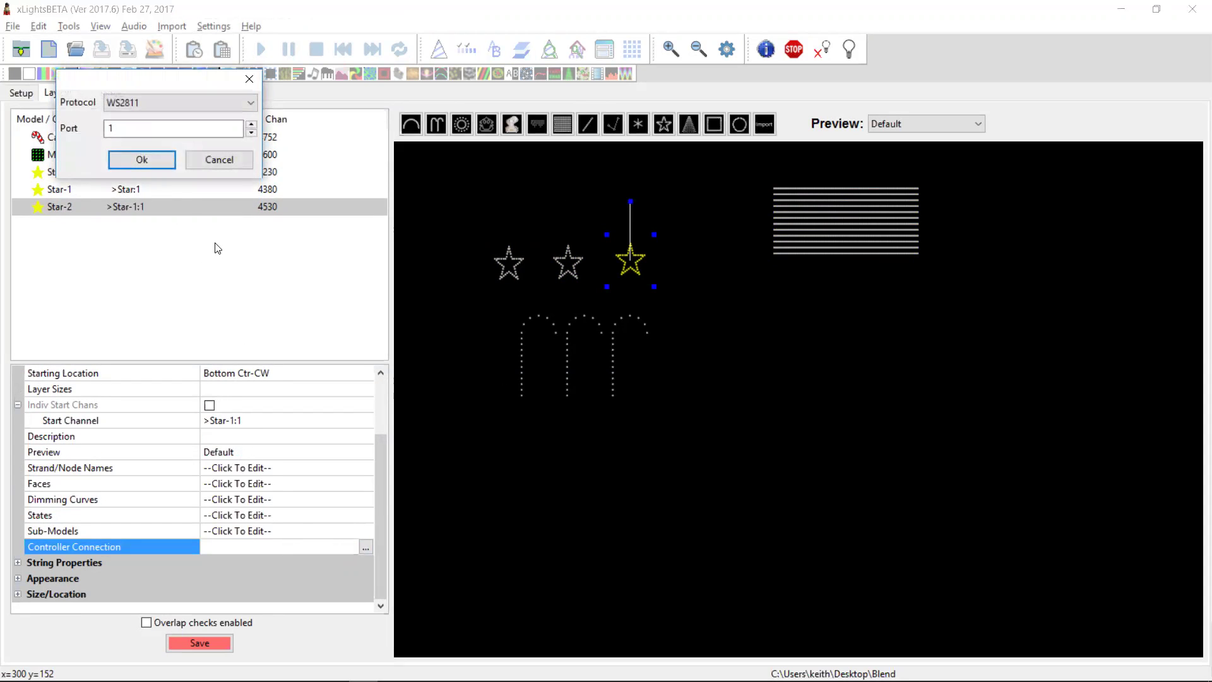
pyautogui.click(152, 161)
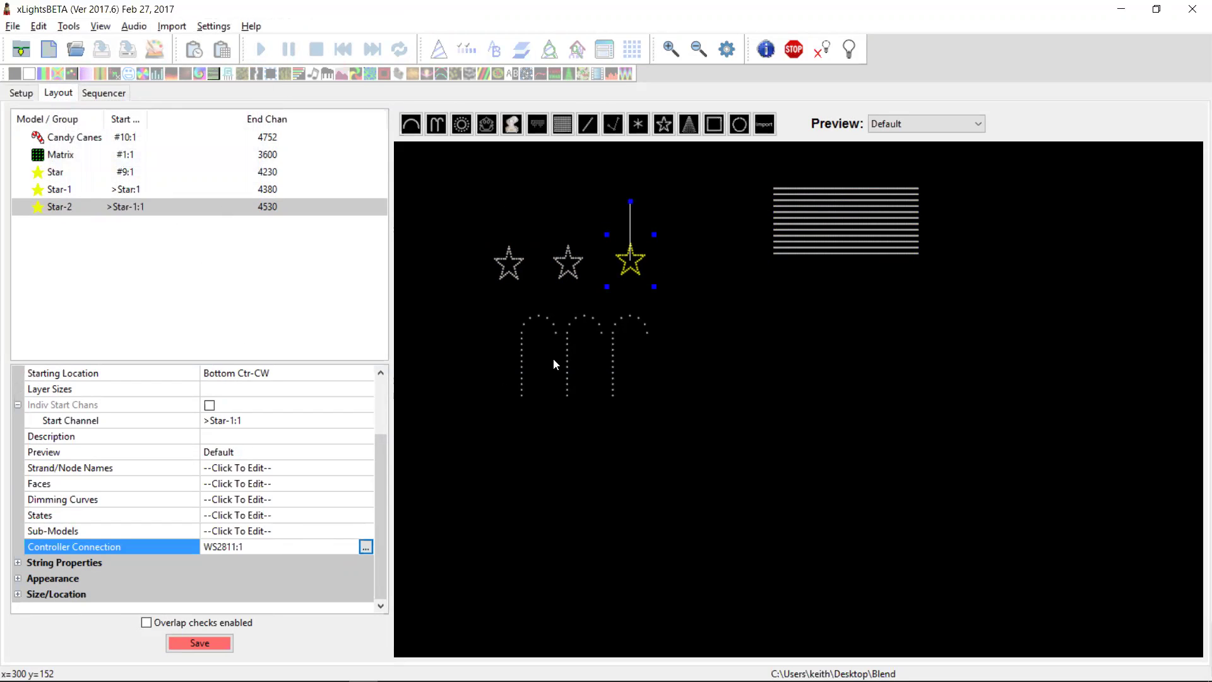
pyautogui.click(570, 360)
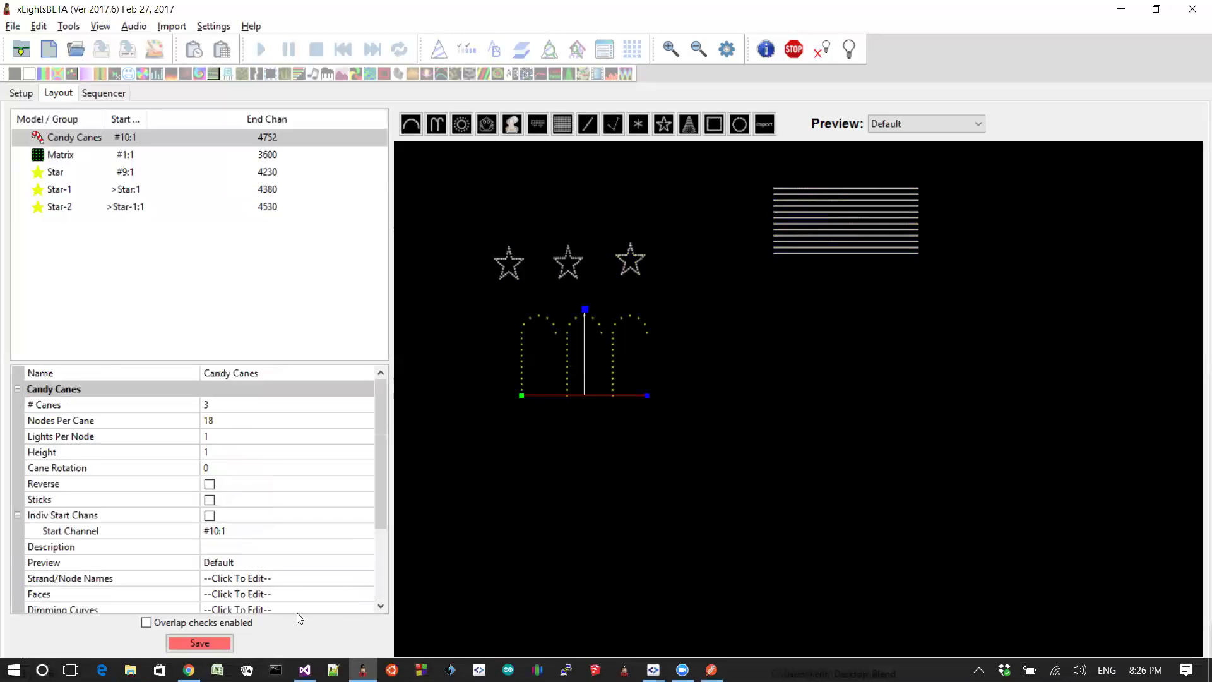
# Edit the Matrix's controller connection from WS2811:4 to WS2811:3 and save the layout.
pyautogui.click(380, 573)
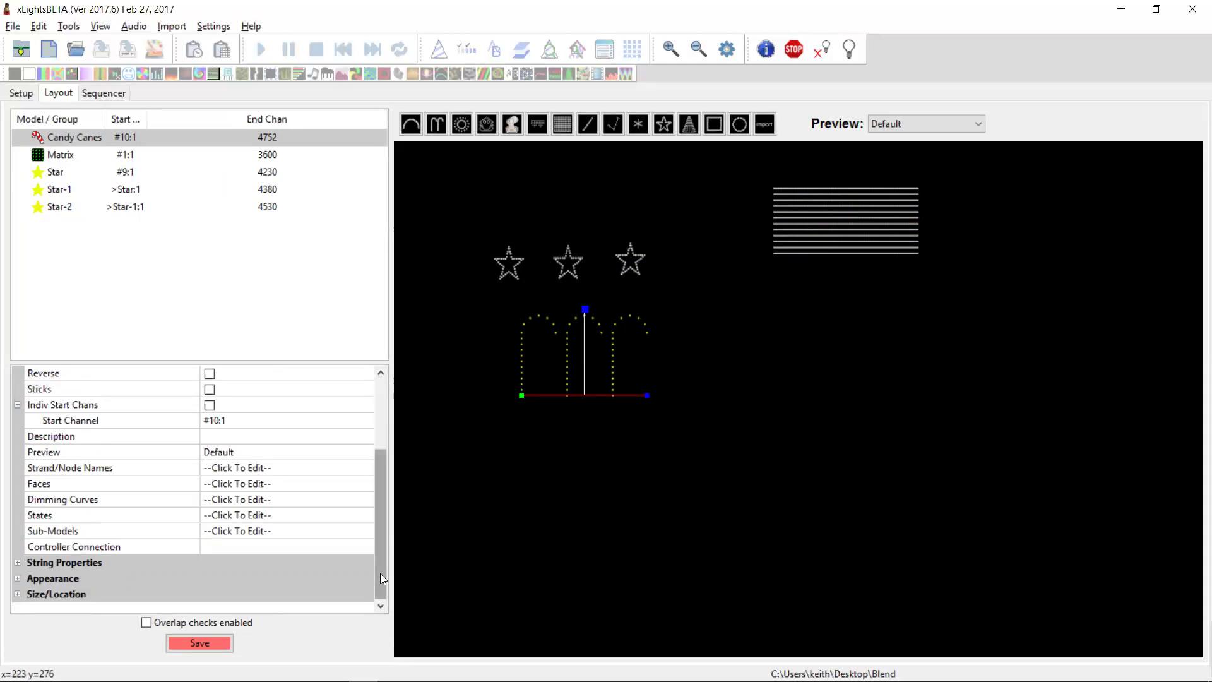
pyautogui.click(840, 217)
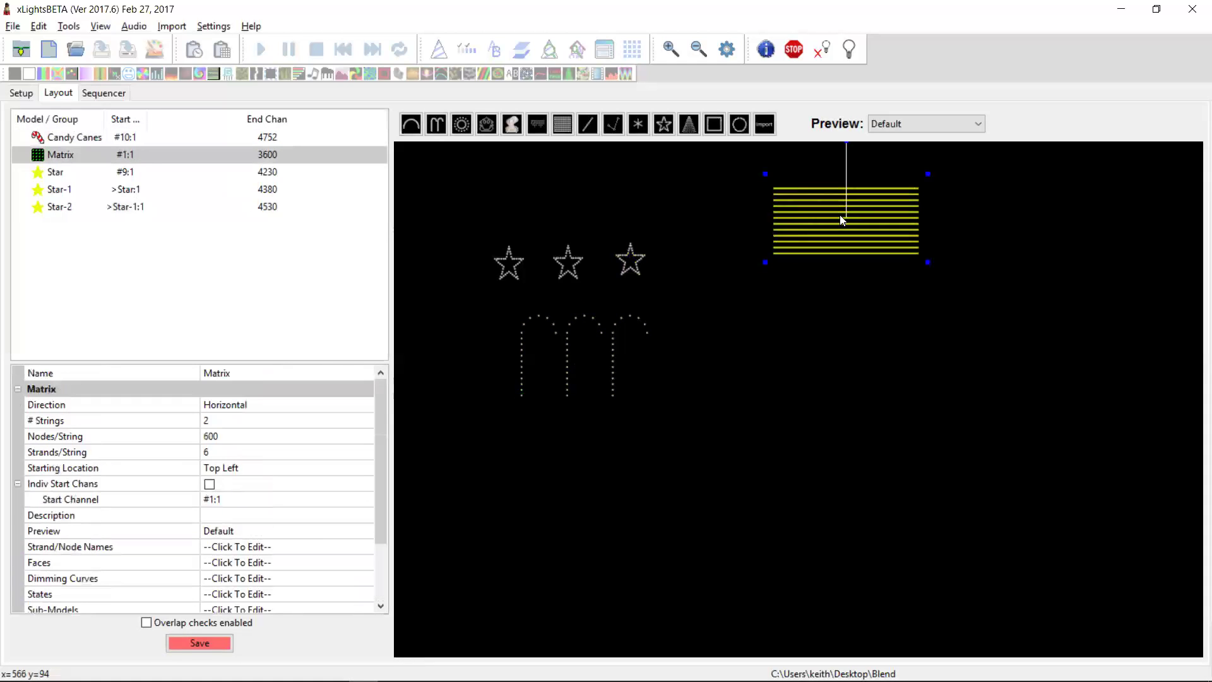
pyautogui.click(381, 581)
pyautogui.click(253, 546)
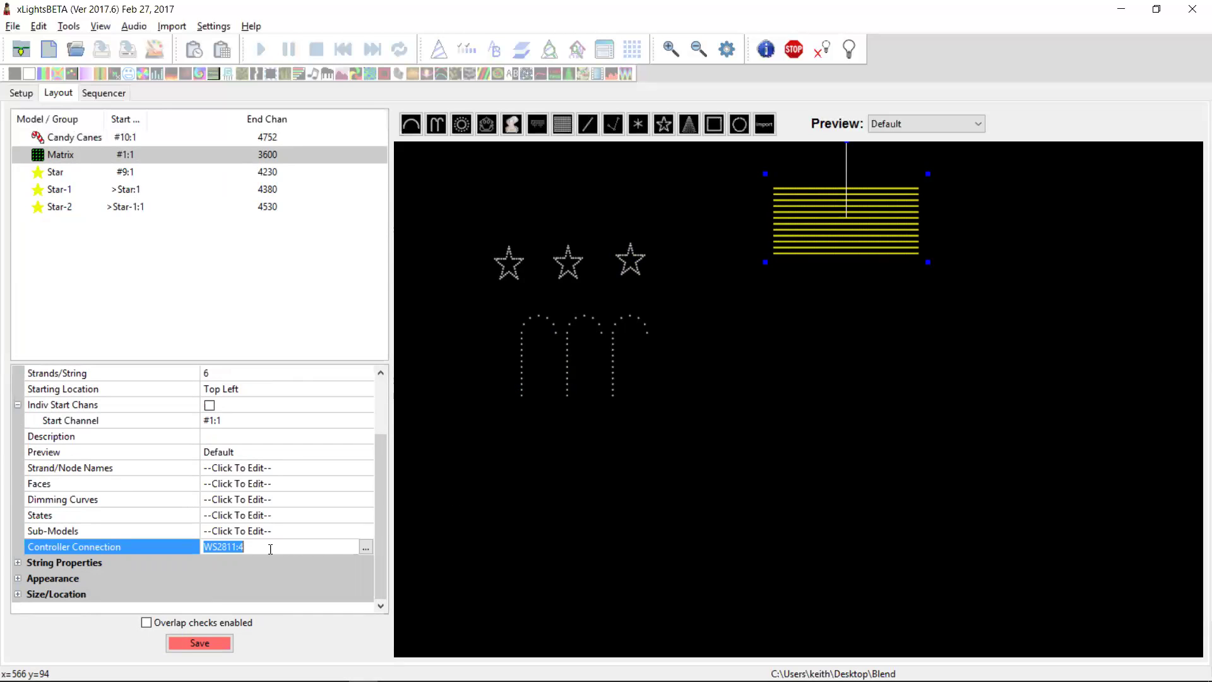
pyautogui.press('BackSpace')
pyautogui.write('3')
pyautogui.press('Return')
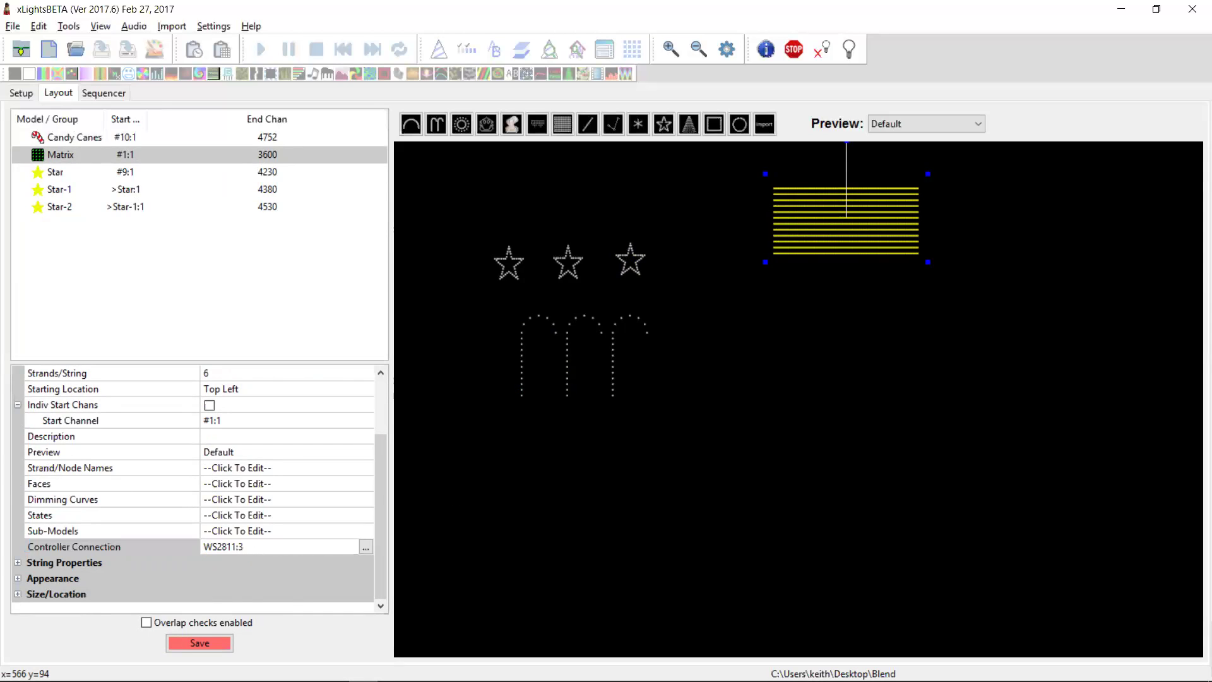
pyautogui.click(214, 643)
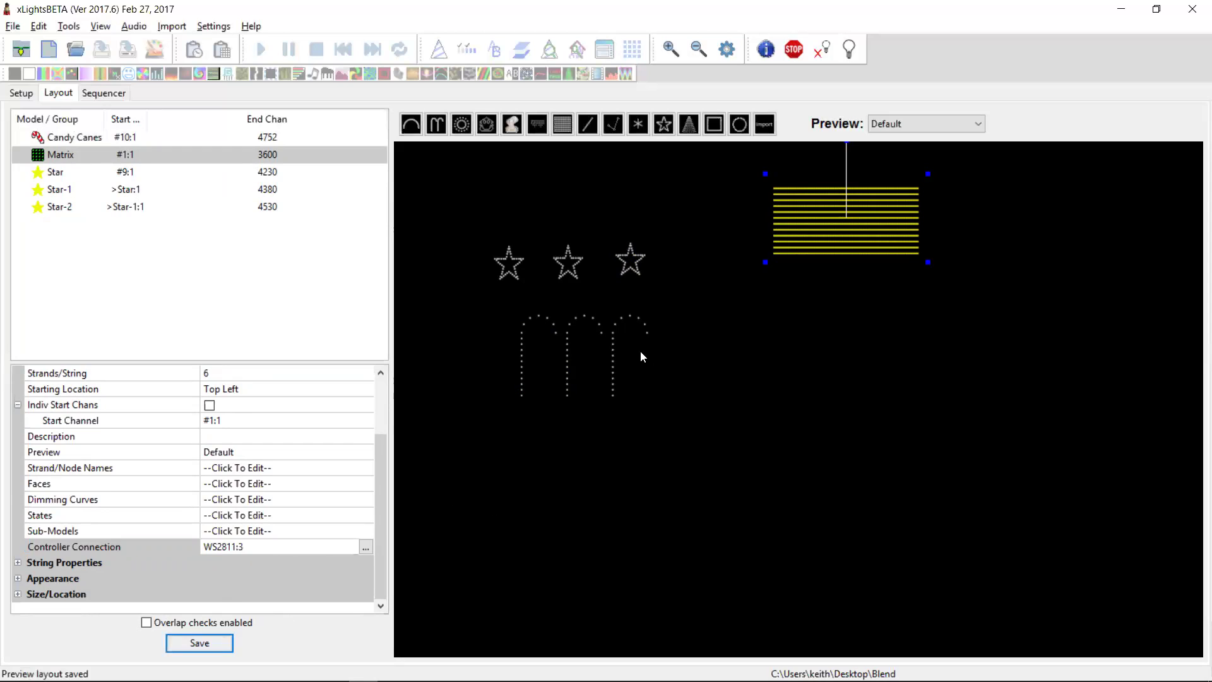
pyautogui.click(614, 351)
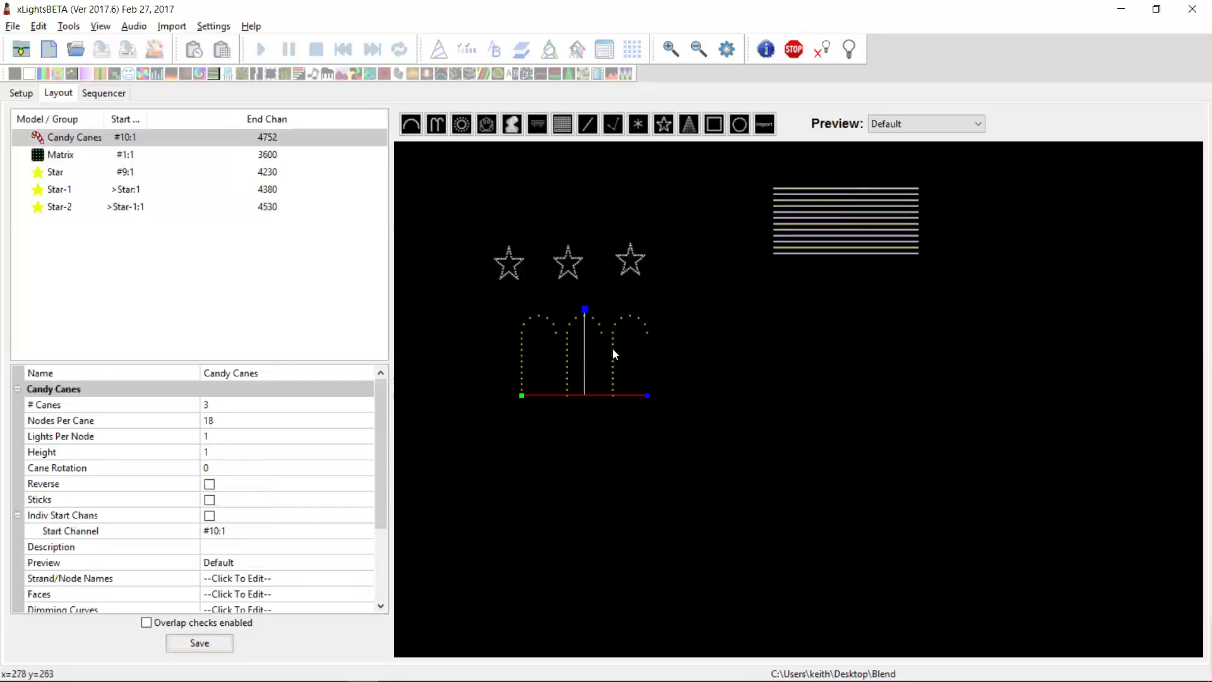
# Change Candy Canes' WS2811 port from 1 to 2 and save the layout.
pyautogui.click(379, 574)
pyautogui.click(297, 548)
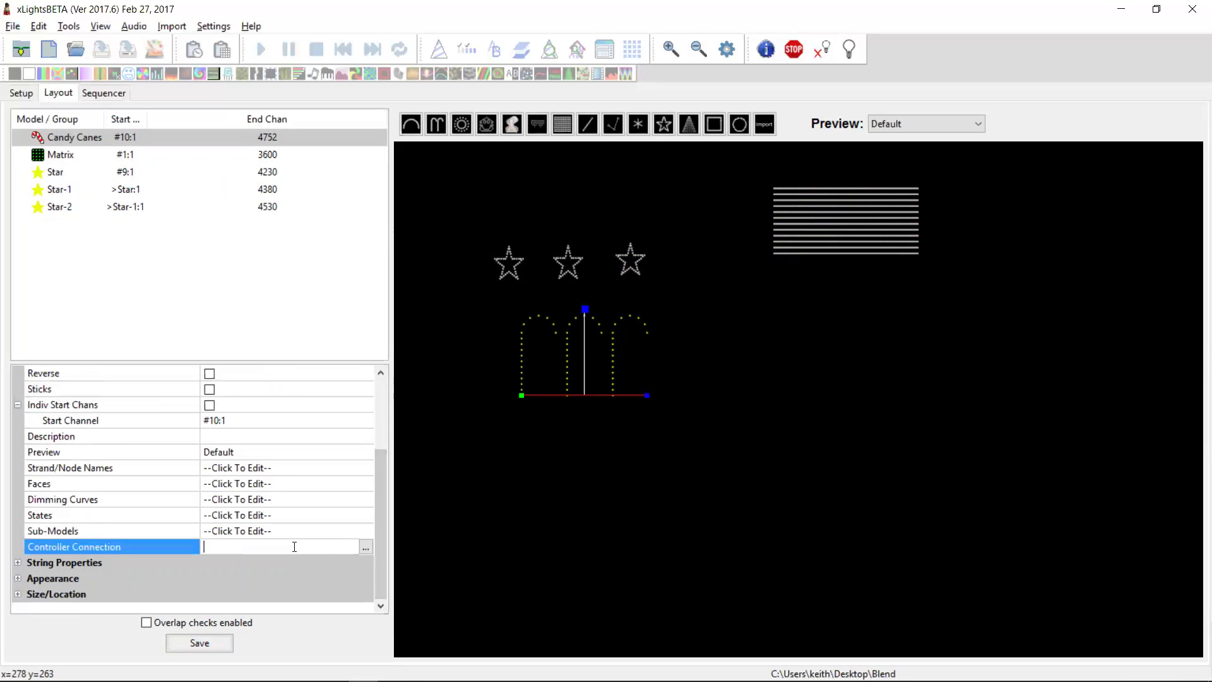
pyautogui.click(364, 547)
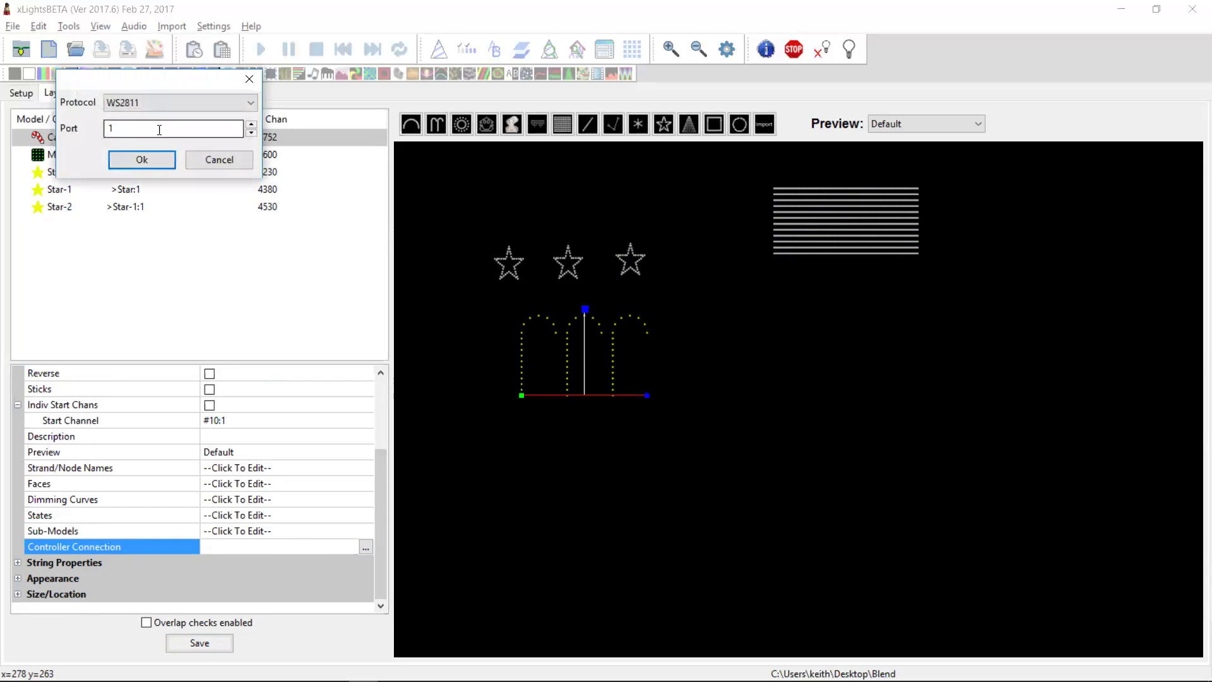
pyautogui.press('BackSpace')
pyautogui.write('2')
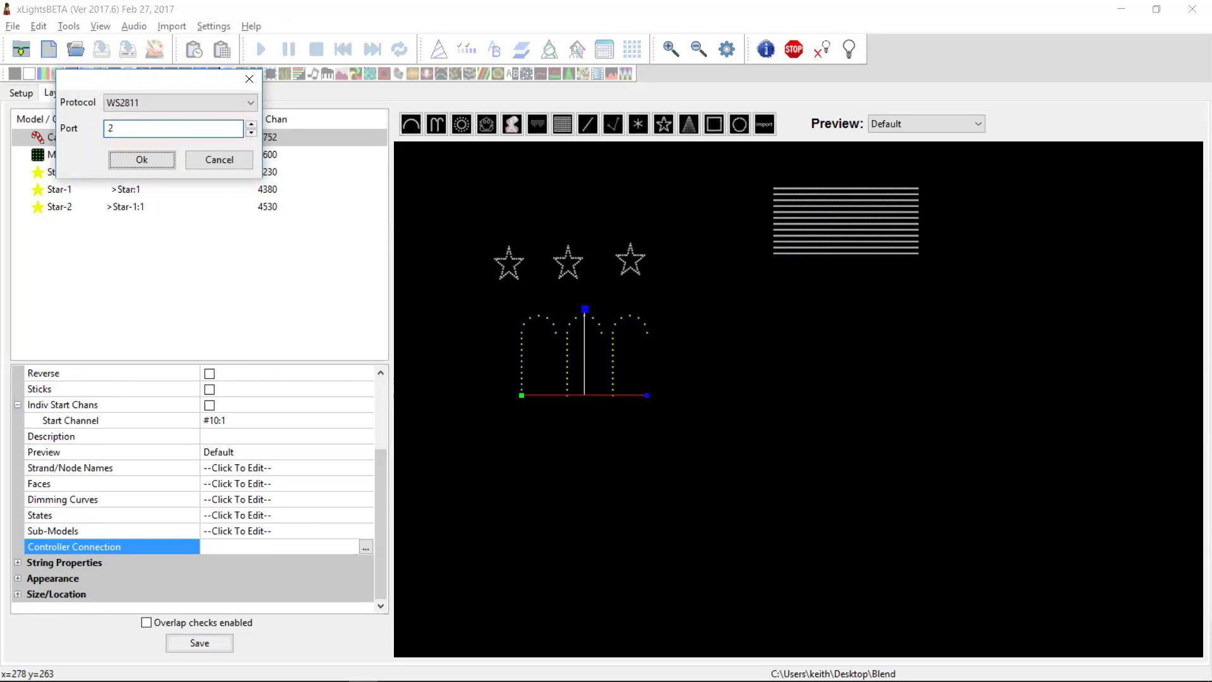
pyautogui.click(141, 161)
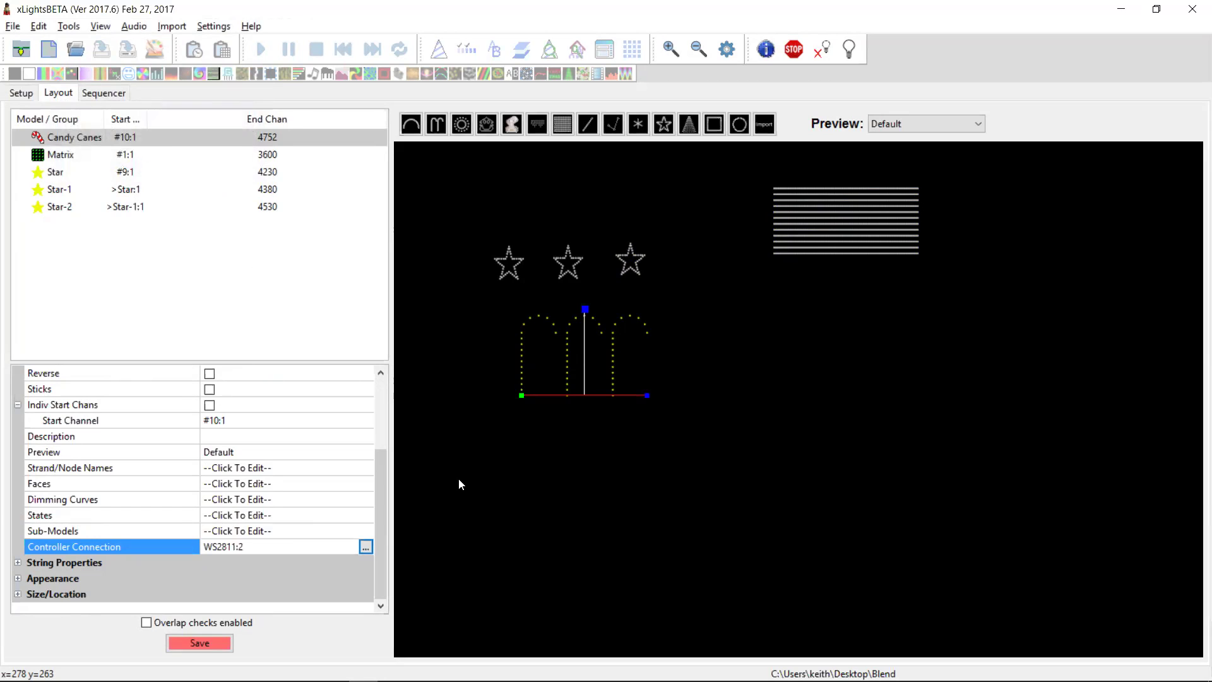
pyautogui.click(199, 642)
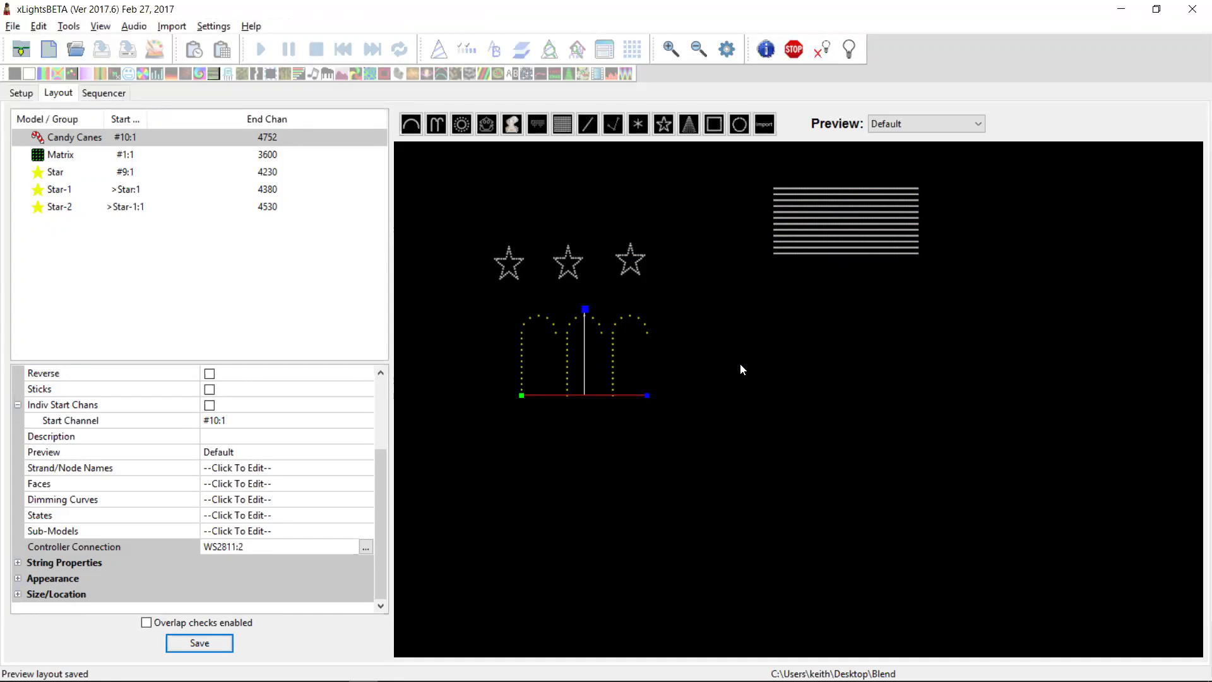
# Bulk-edit the IP address of E1.31 outputs 1–10 to 192.168.0.127.
pyautogui.click(22, 95)
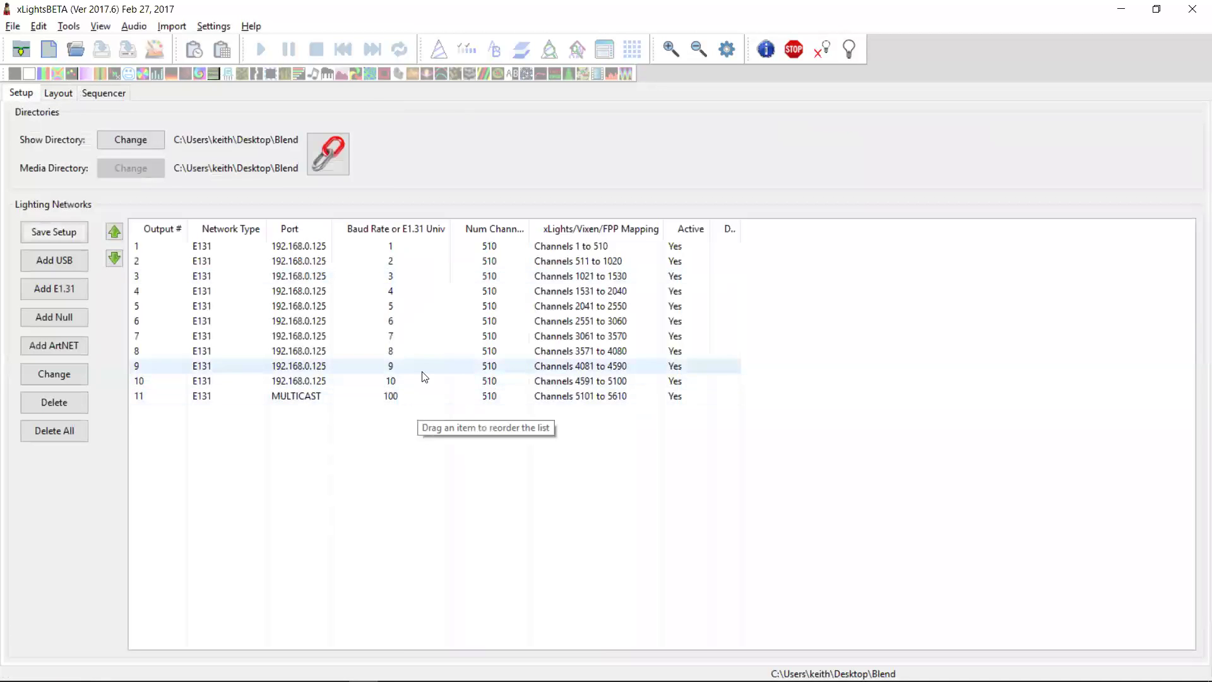
pyautogui.click(477, 388)
pyautogui.hotkey('shift', 'Up')
pyautogui.hotkey('shift', 'Up')
pyautogui.hotkey('shift', 'Up')
pyautogui.hotkey('shift', 'Up')
pyautogui.hotkey('shift', 'Up')
pyautogui.hotkey('shift', 'Up')
pyautogui.hotkey('shift', 'Up')
pyautogui.hotkey('shift', 'Up')
pyautogui.hotkey('shift', 'Up')
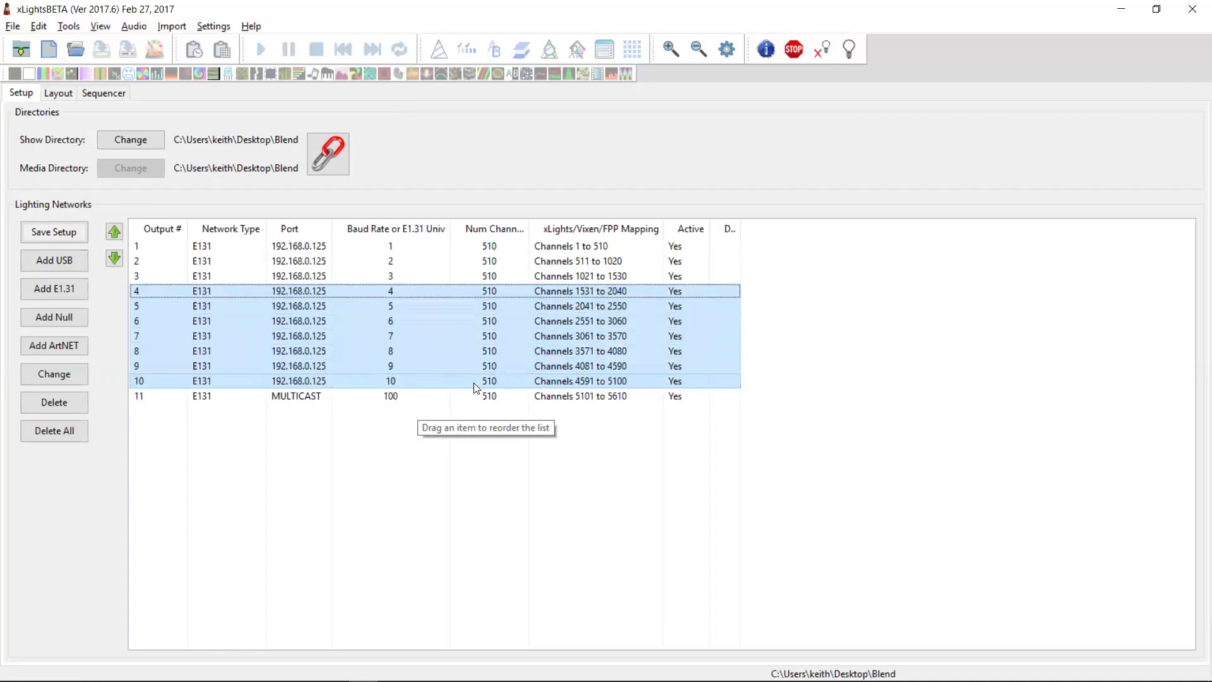
pyautogui.rightClick(300, 301)
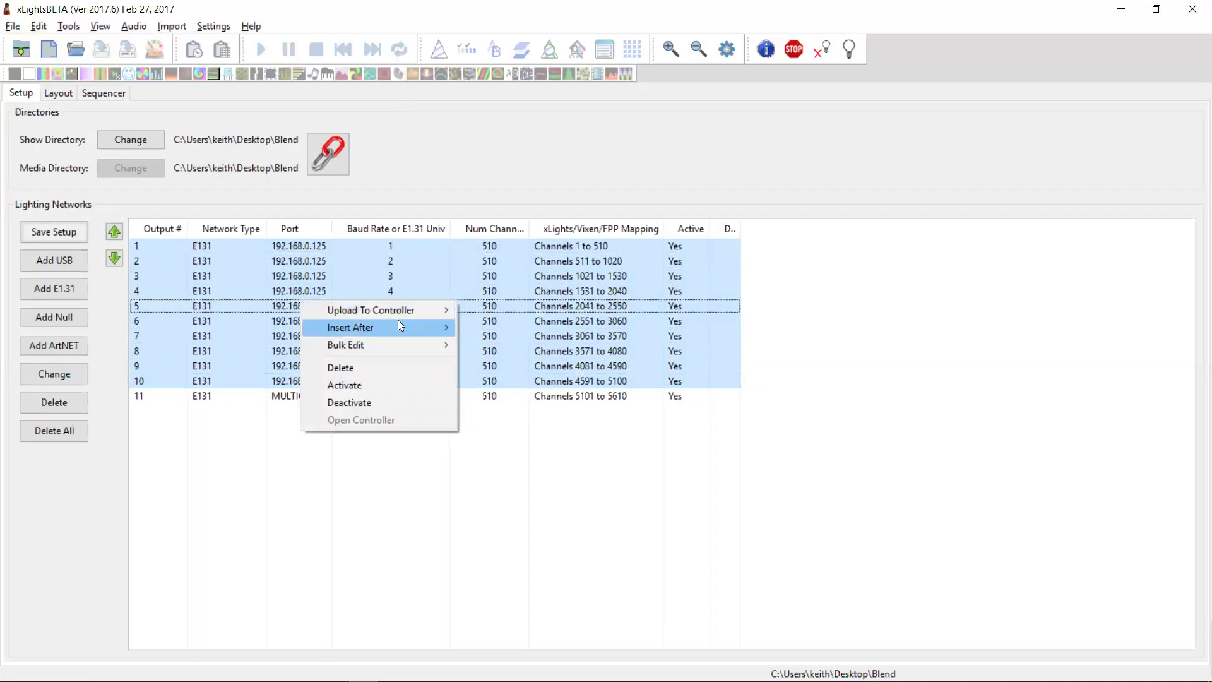
pyautogui.moveTo(391, 329)
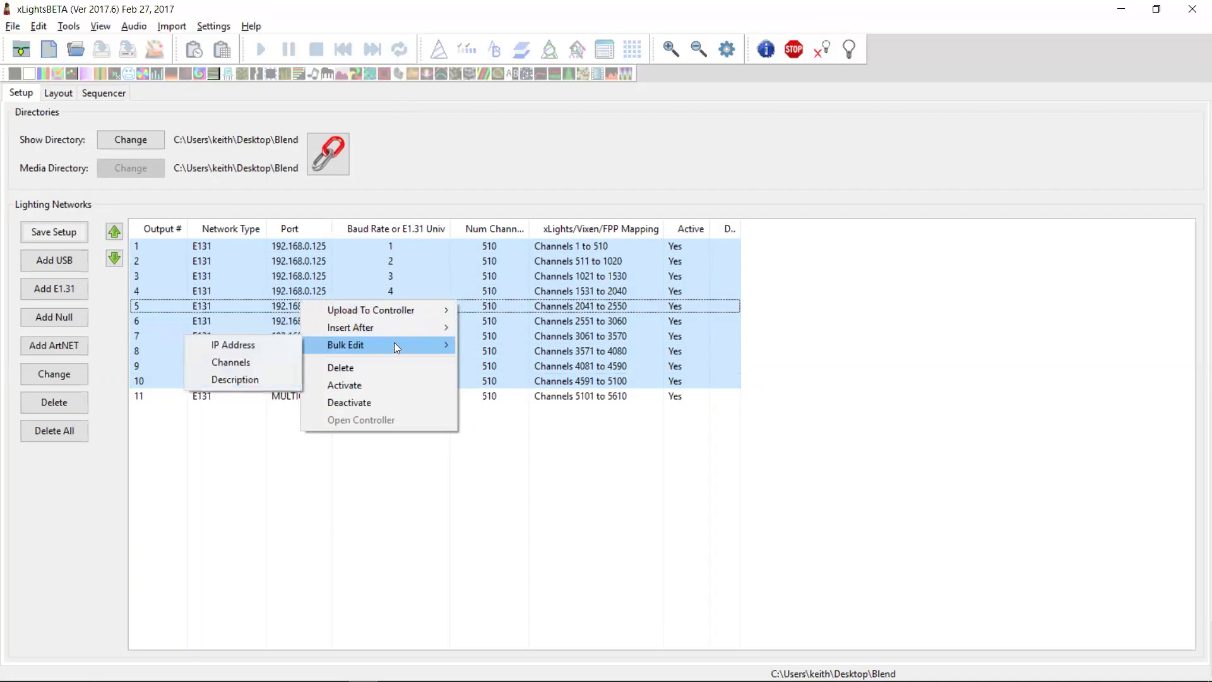
pyautogui.click(233, 349)
pyautogui.press('End')
pyautogui.hotkey('shift', 'Left')
pyautogui.write('7')
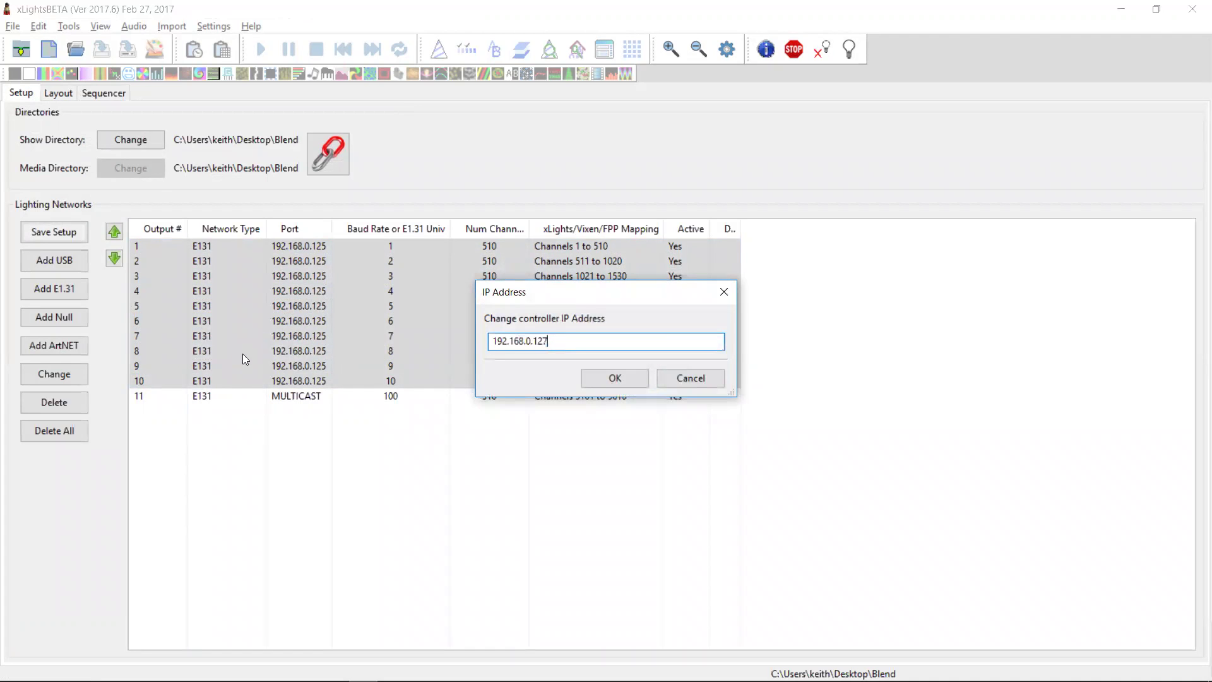
pyautogui.click(624, 376)
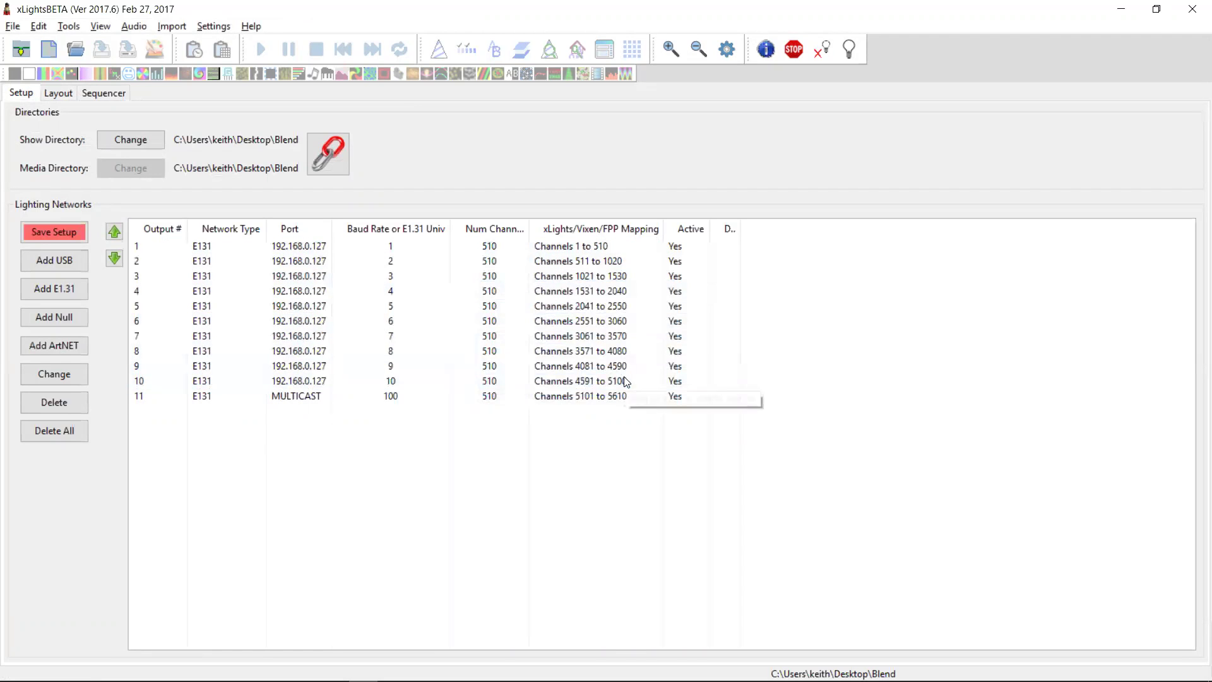
# Save the lighting network setup.
pyautogui.click(310, 398)
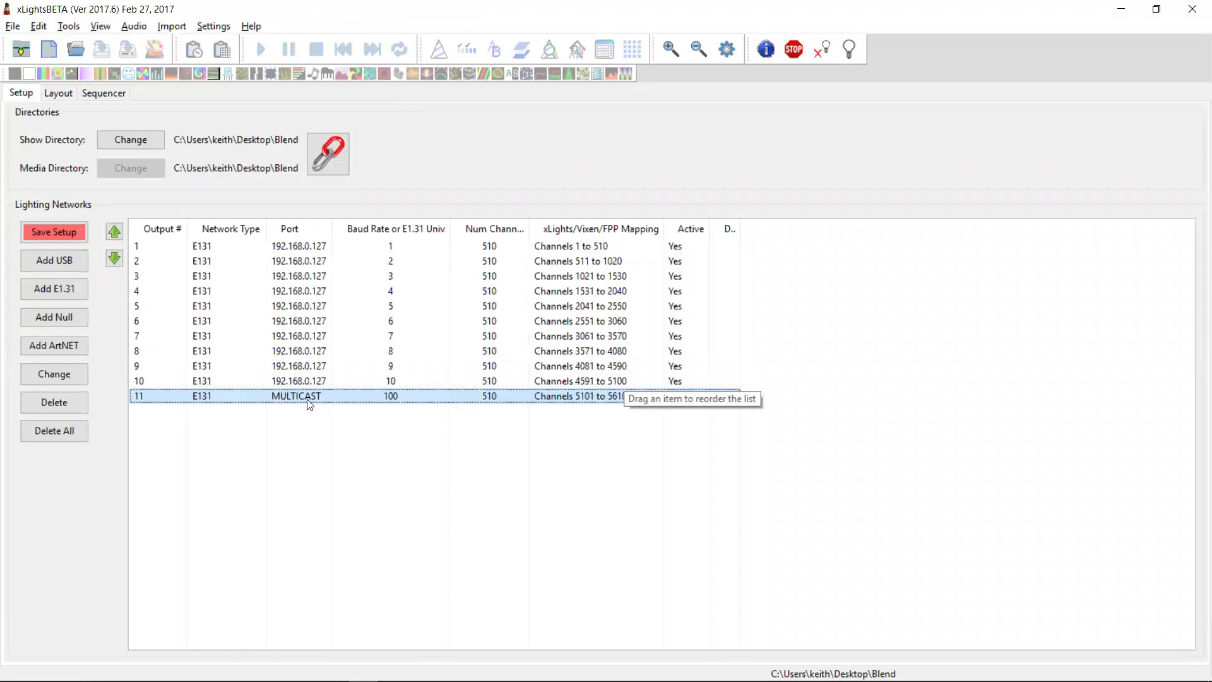
pyautogui.click(60, 231)
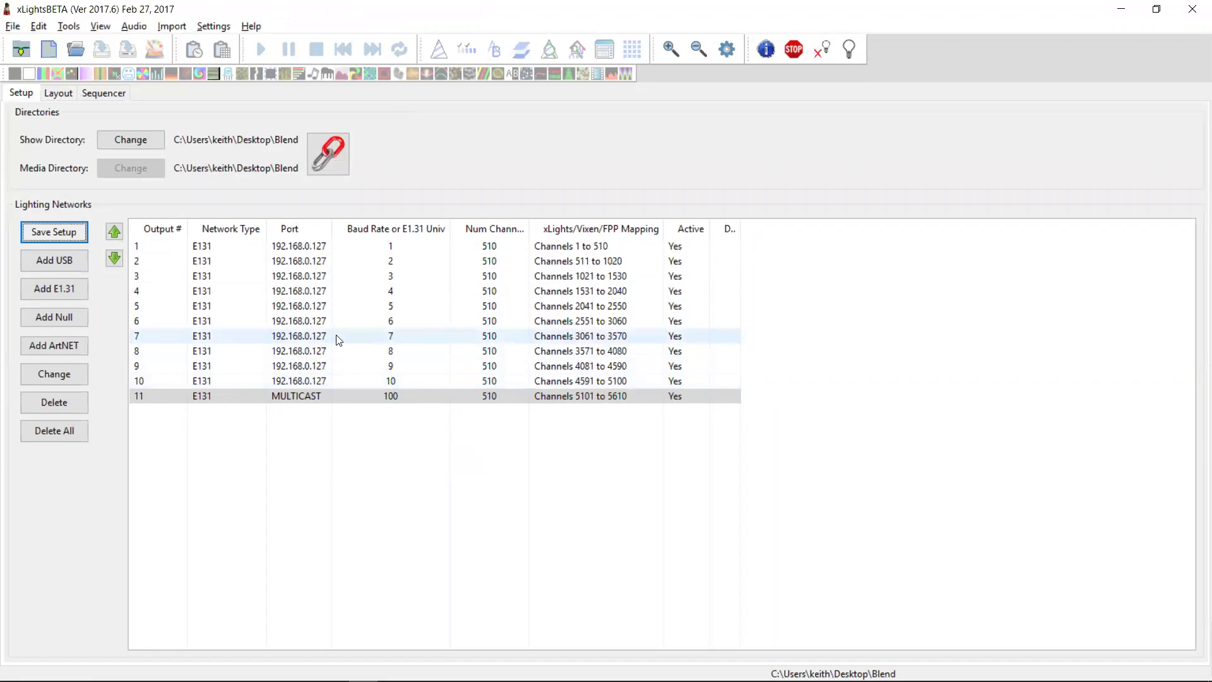
pyautogui.click(320, 323)
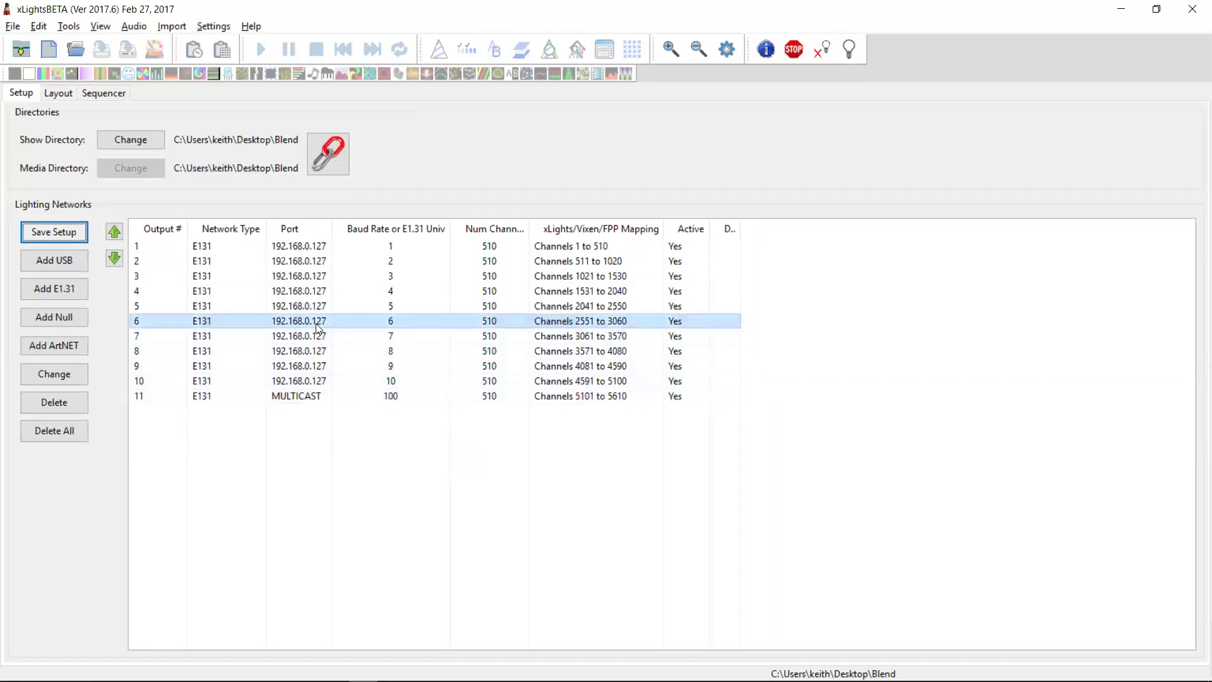
# Upload to the FPP at 192.168.0.125 via FPP Connect with controller configuration included.
pyautogui.click(39, 26)
pyautogui.moveTo(68, 25)
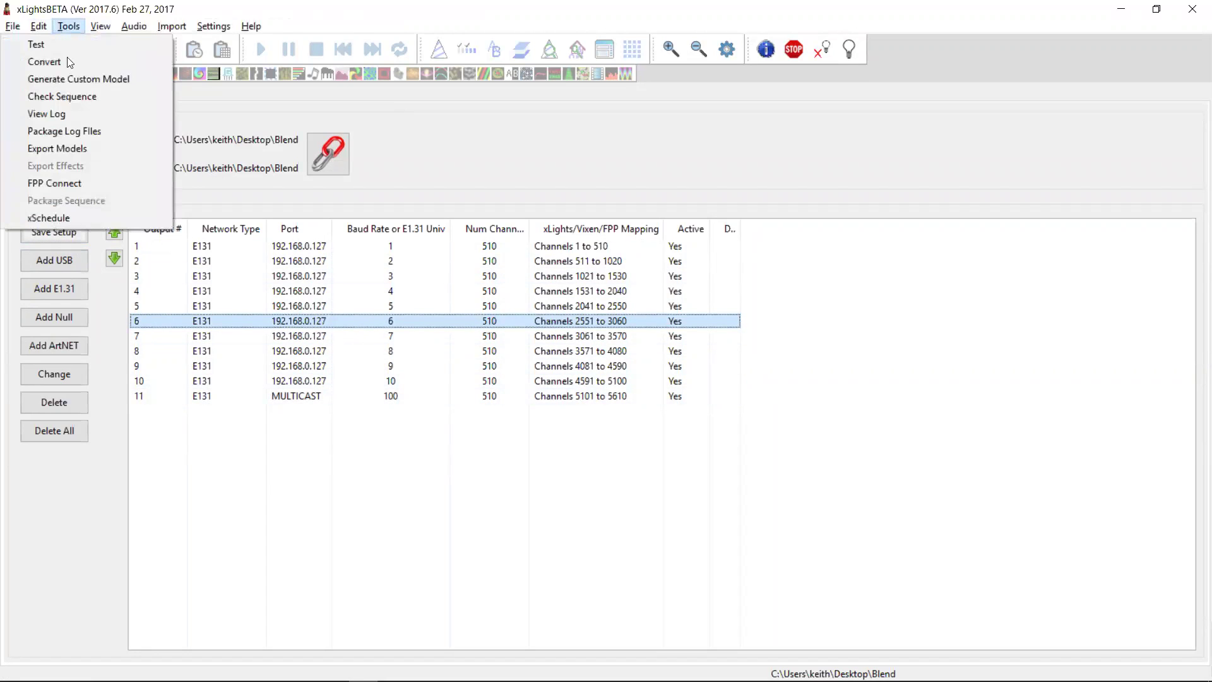
pyautogui.click(80, 183)
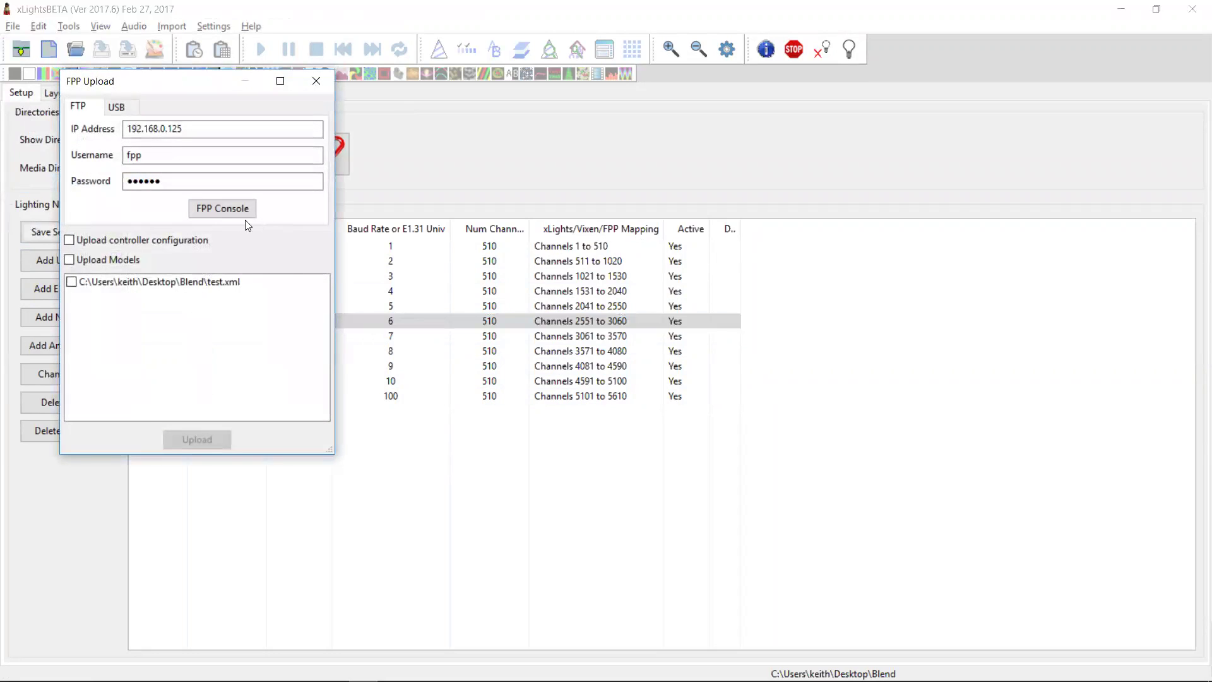
pyautogui.click(88, 247)
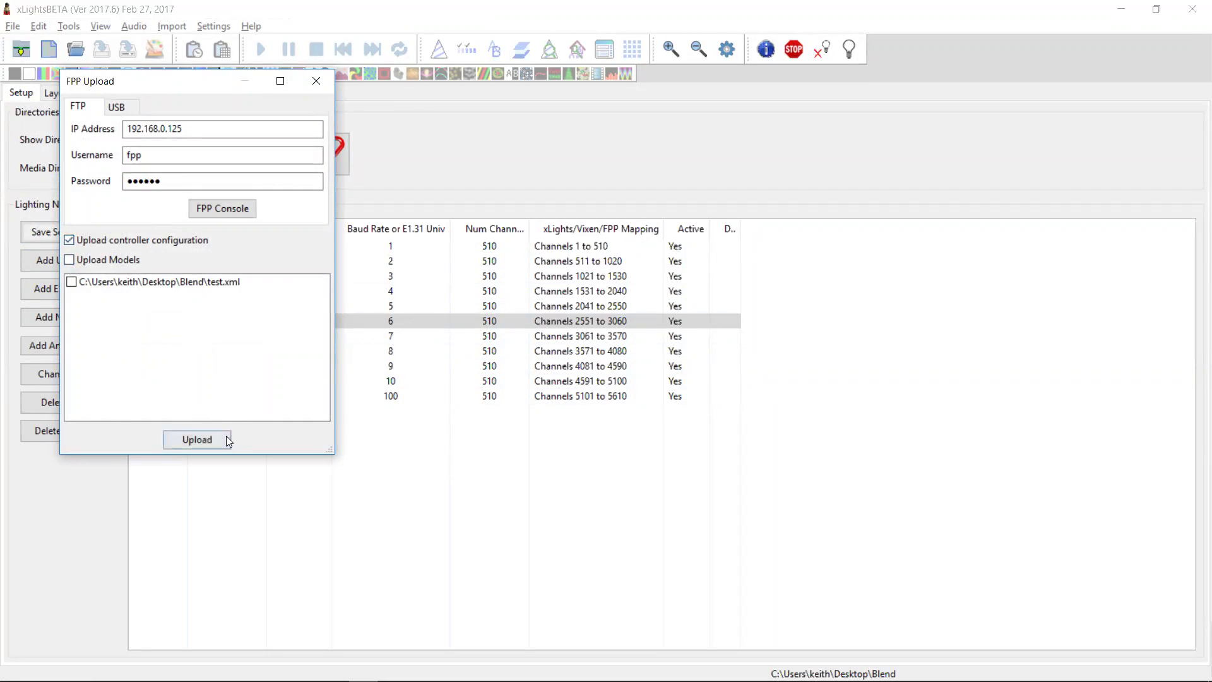
pyautogui.click(226, 439)
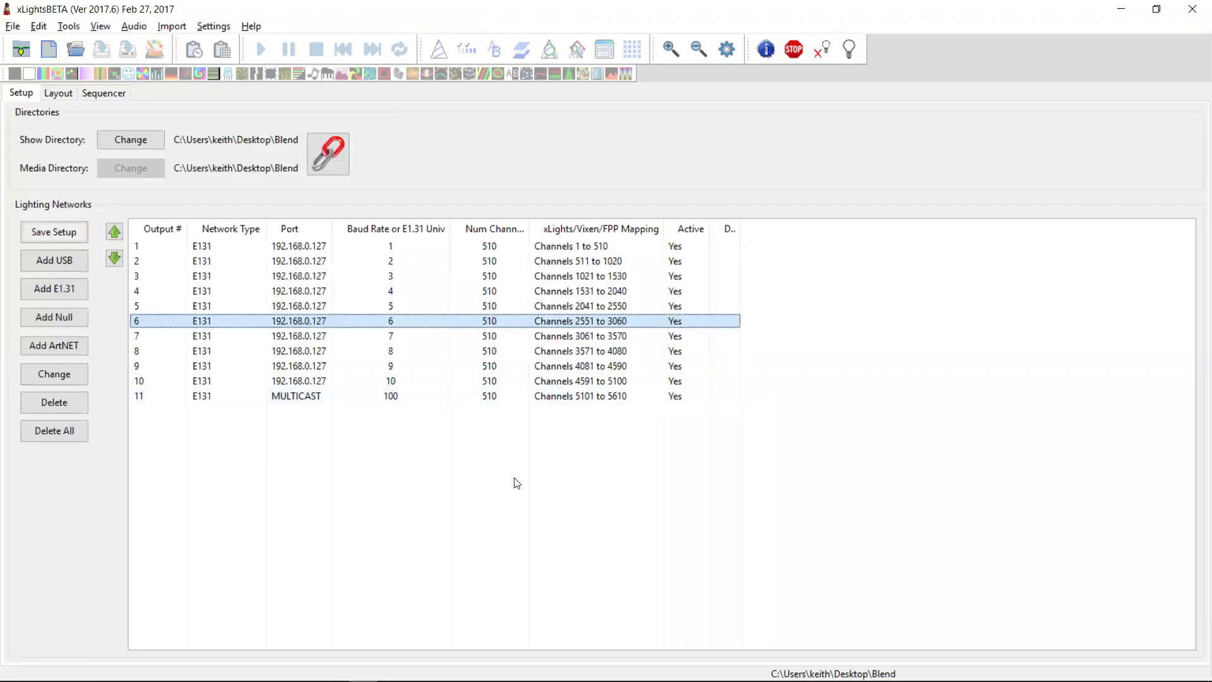
# In Chrome, reload FPP's channel outputs to show 11 universes, then open the F4V2 tab.
pyautogui.hotkey('alt', 'Tab')
pyautogui.hotkey('alt', 'Tab')
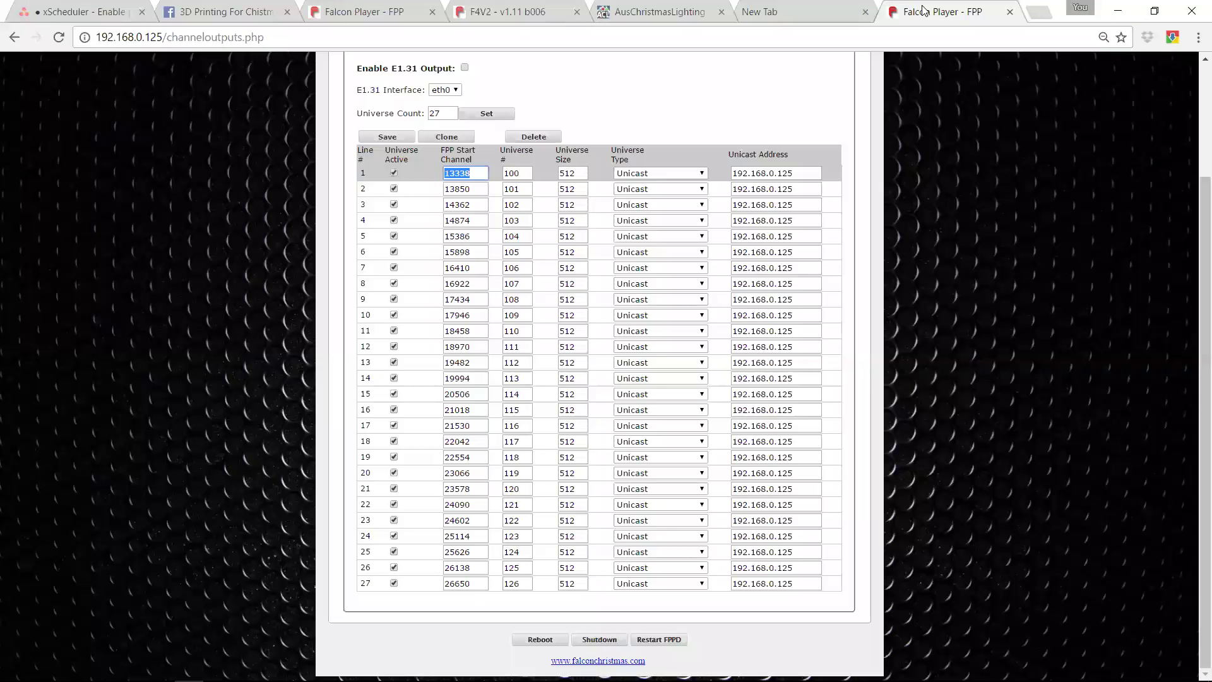
pyautogui.click(909, 12)
pyautogui.click(59, 37)
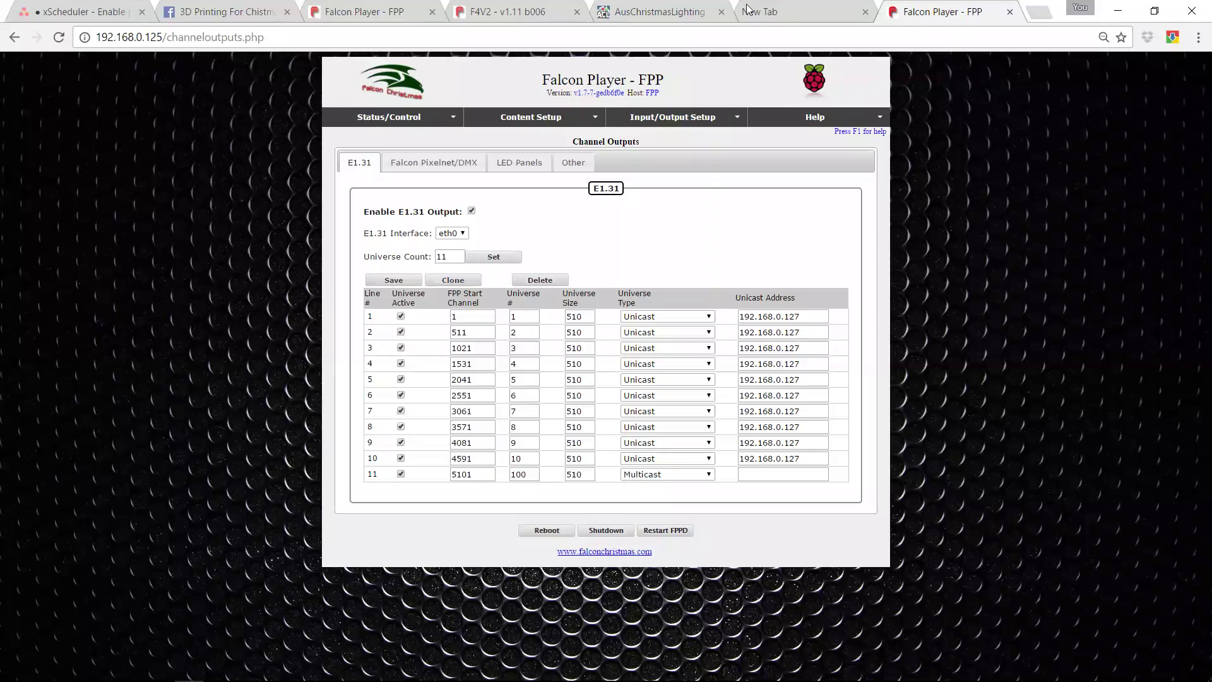
pyautogui.click(518, 10)
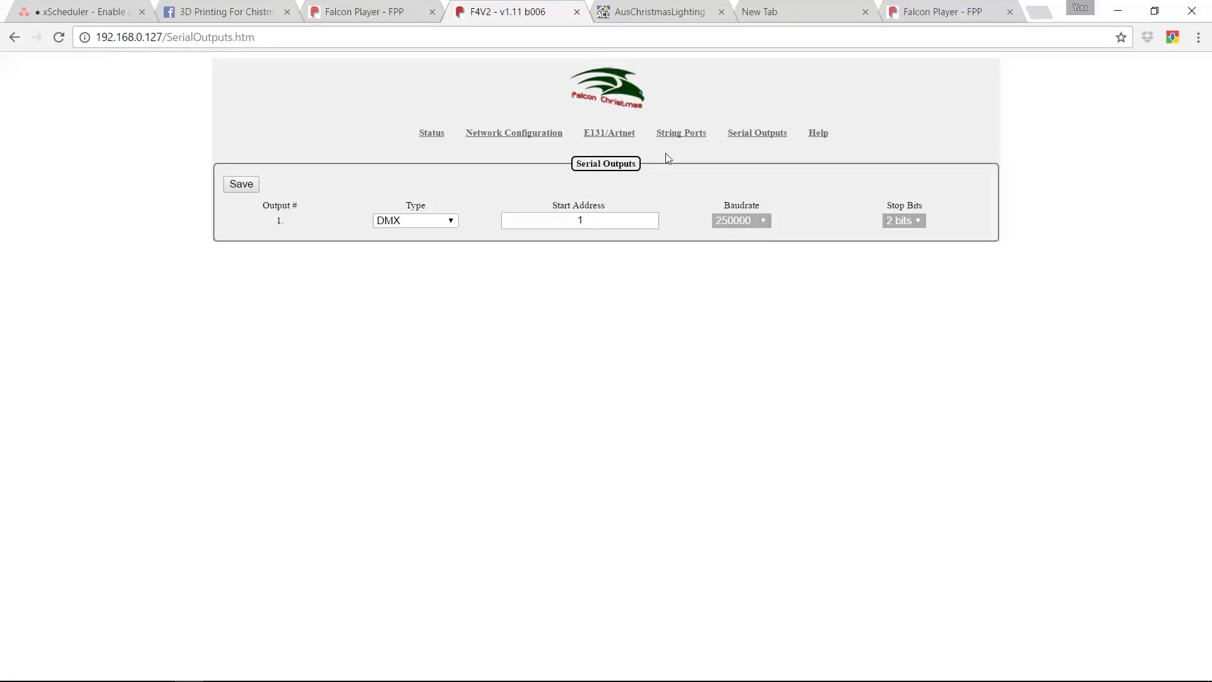
# Check the F4V2's E131/Artnet page, still showing one universe, then return to xLights.
pyautogui.click(625, 134)
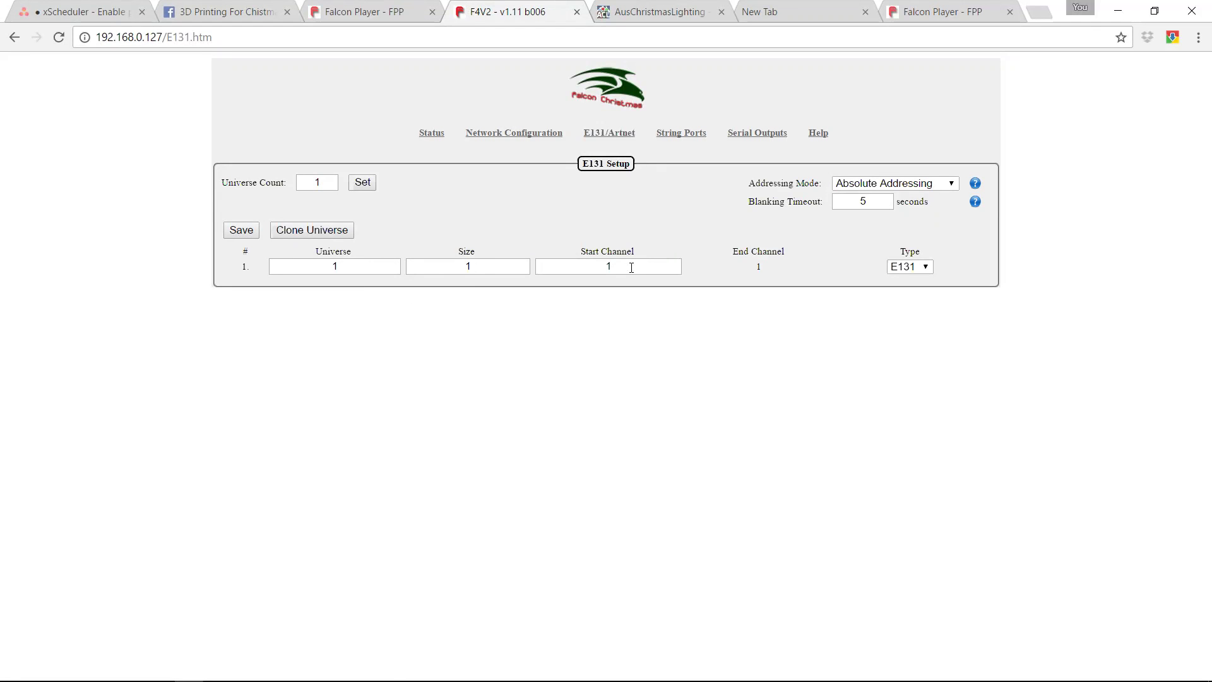
pyautogui.hotkey('alt', 'Tab')
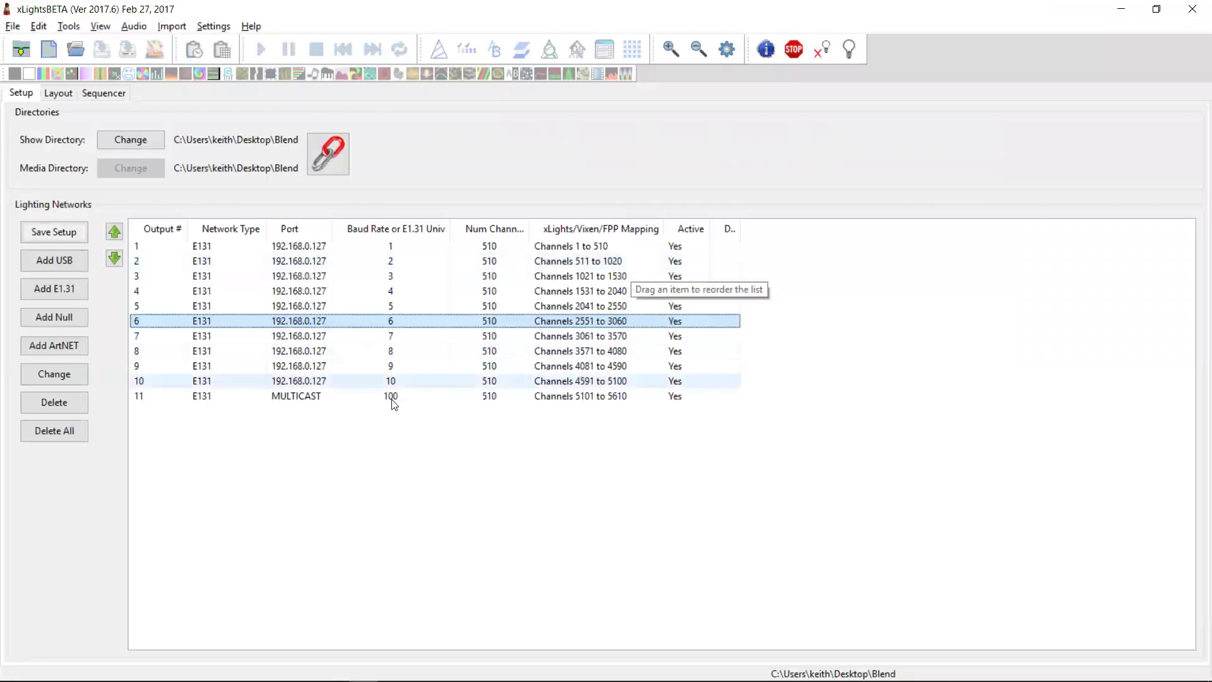
# Upload the E1.31 input definition to the Falcon controller, confirm, and return to its E1.31 page.
pyautogui.click(318, 257)
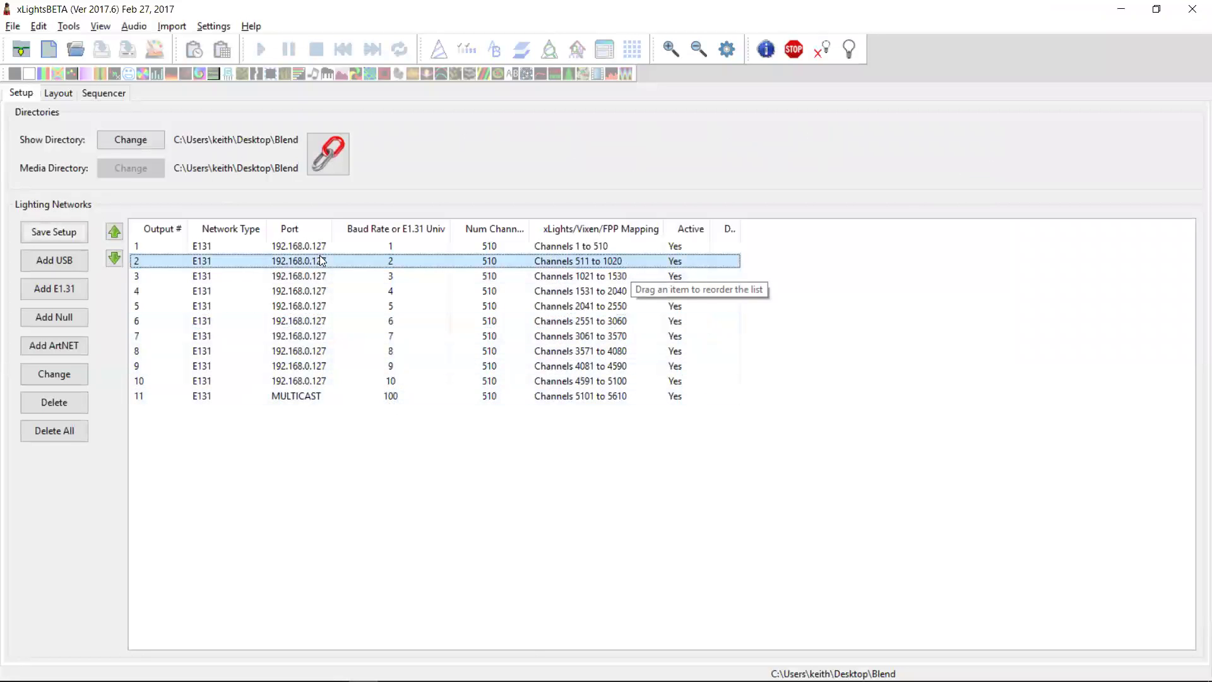
pyautogui.rightClick(313, 294)
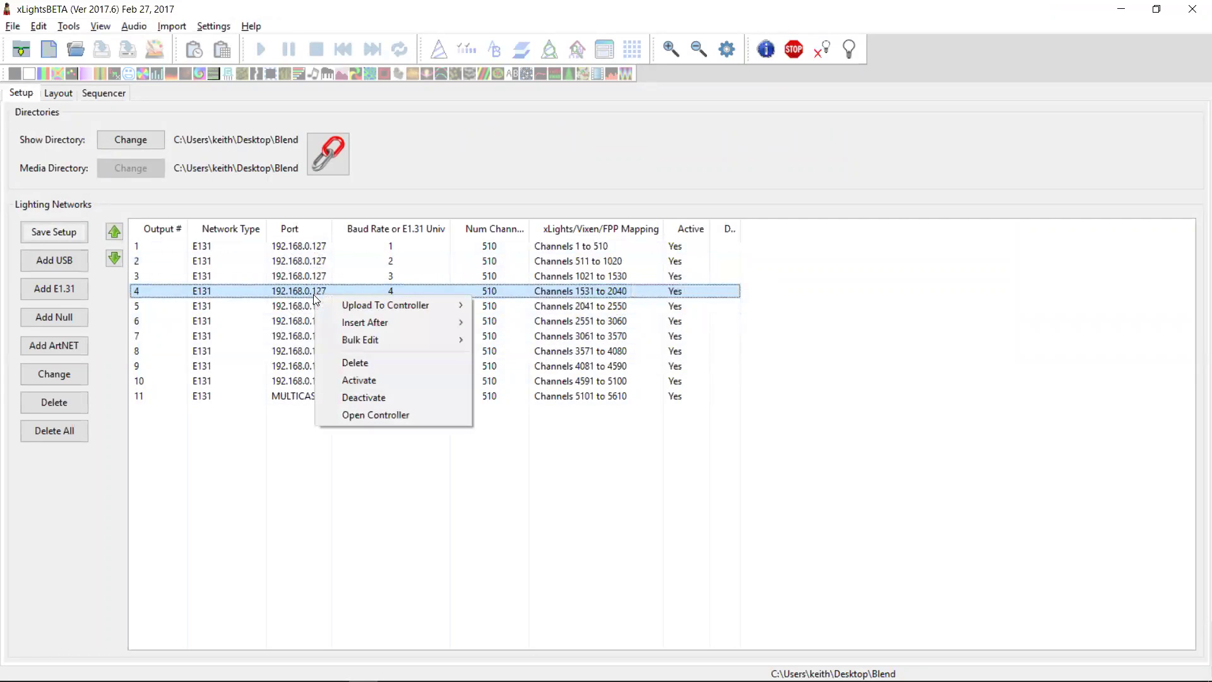
pyautogui.moveTo(374, 305)
pyautogui.moveTo(280, 306)
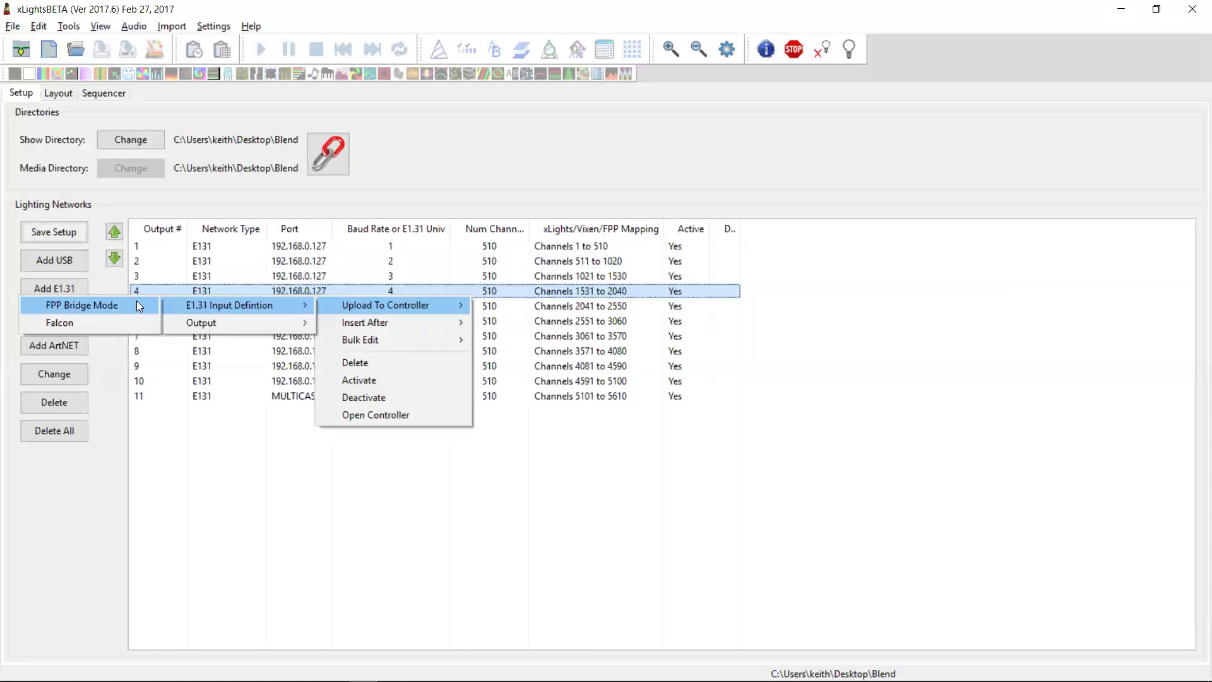
pyautogui.click(65, 323)
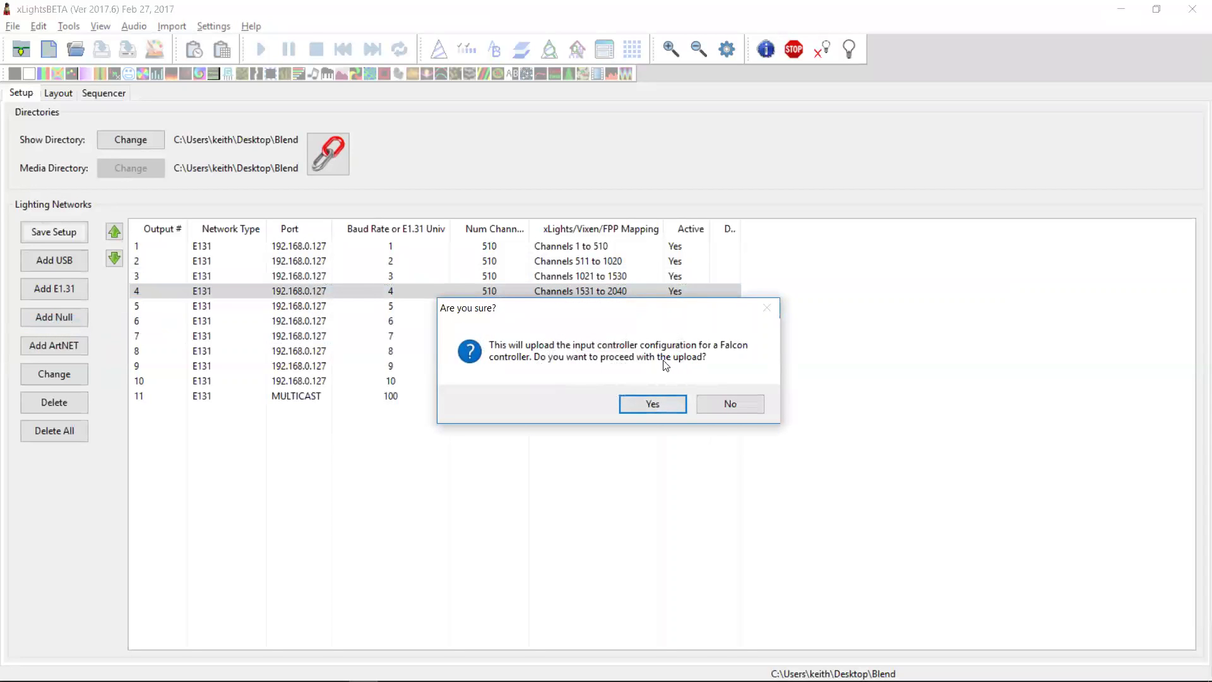
pyautogui.click(650, 405)
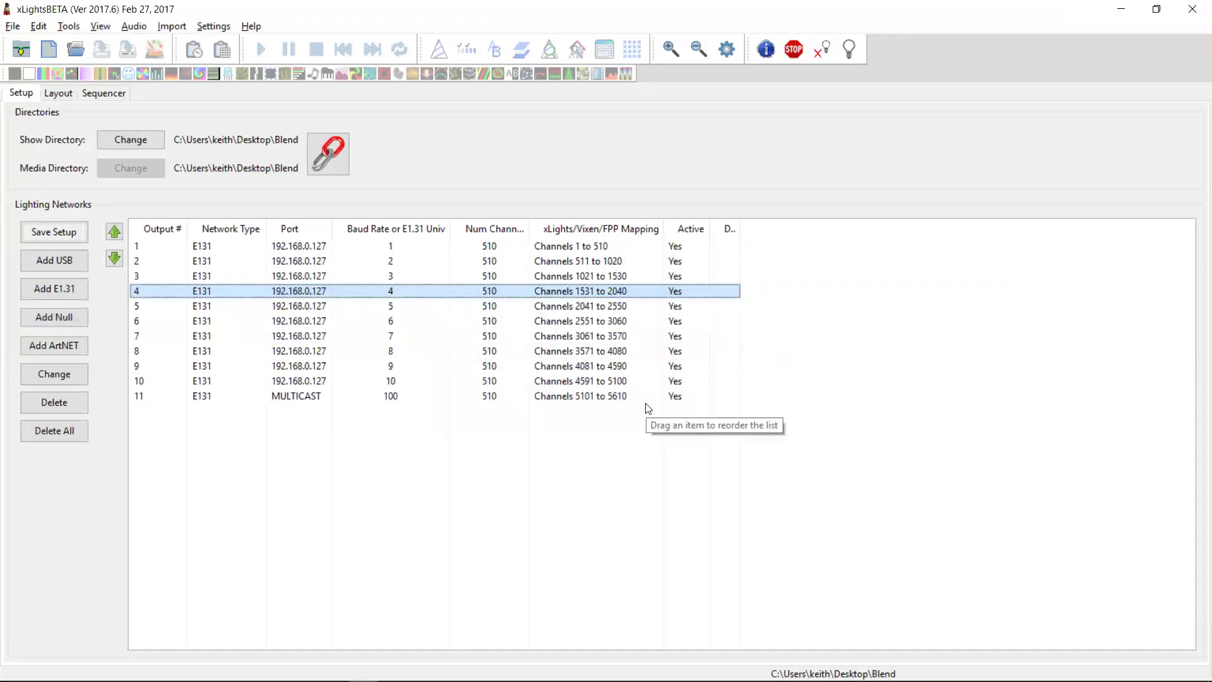
pyautogui.hotkey('alt', 'Tab')
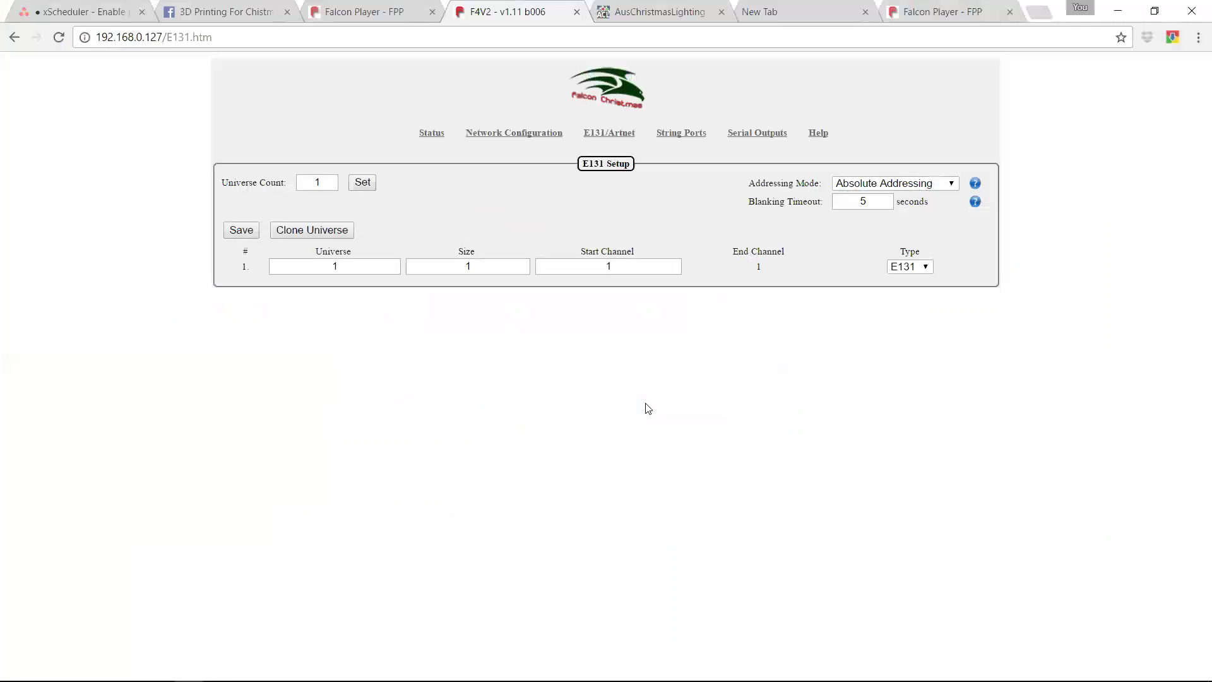
# Reload the Falcon E1.31 page to show the ten 510-channel universes, then view String Ports.
pyautogui.click(59, 37)
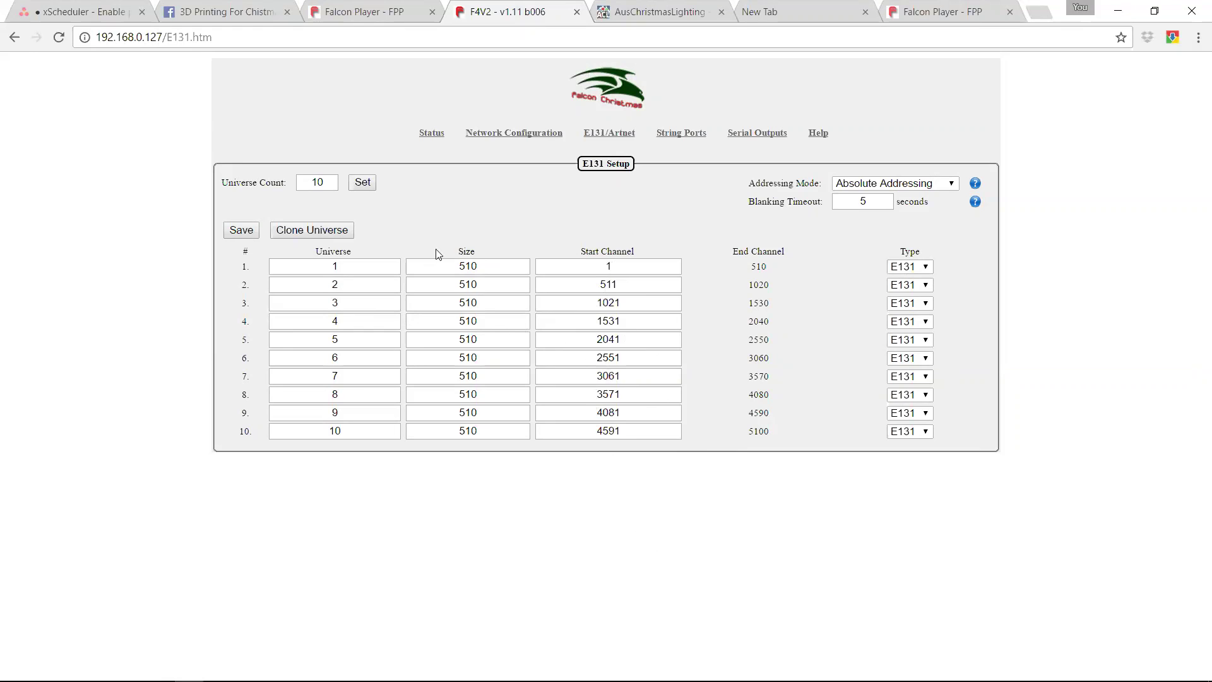
pyautogui.click(679, 133)
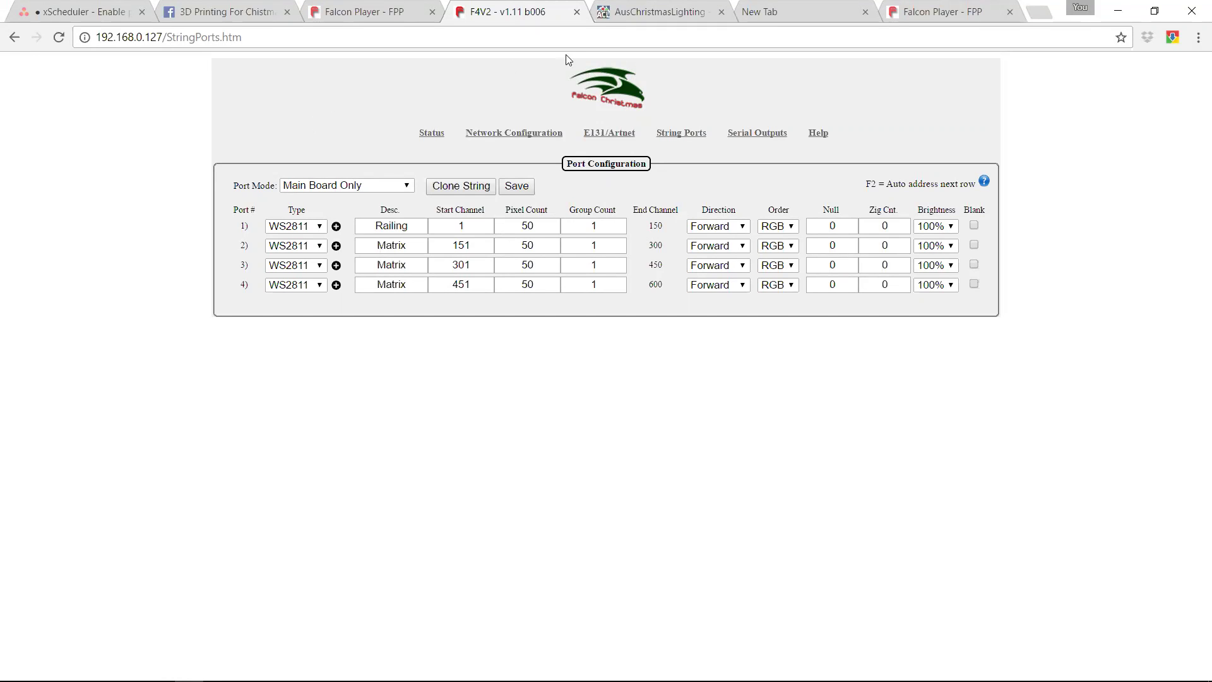
# Back in xLights, check the models' controller connections in the layout, then return to the networks list.
pyautogui.hotkey('alt', 'Tab')
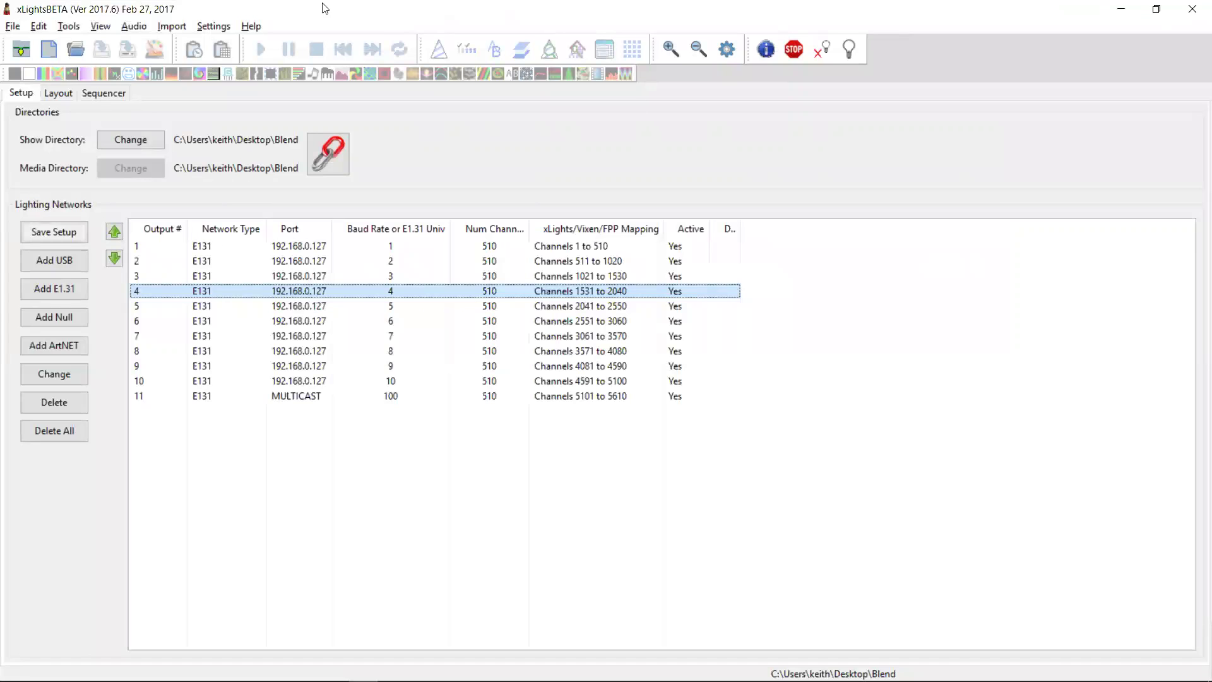
pyautogui.click(55, 93)
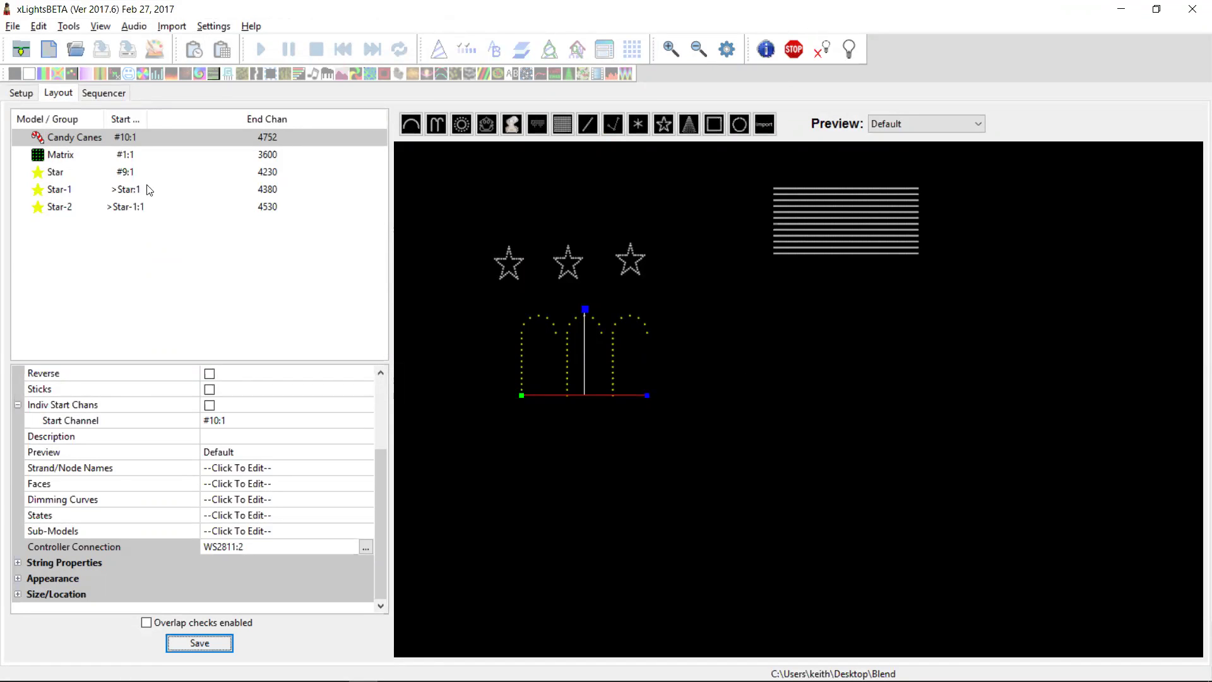
pyautogui.click(29, 97)
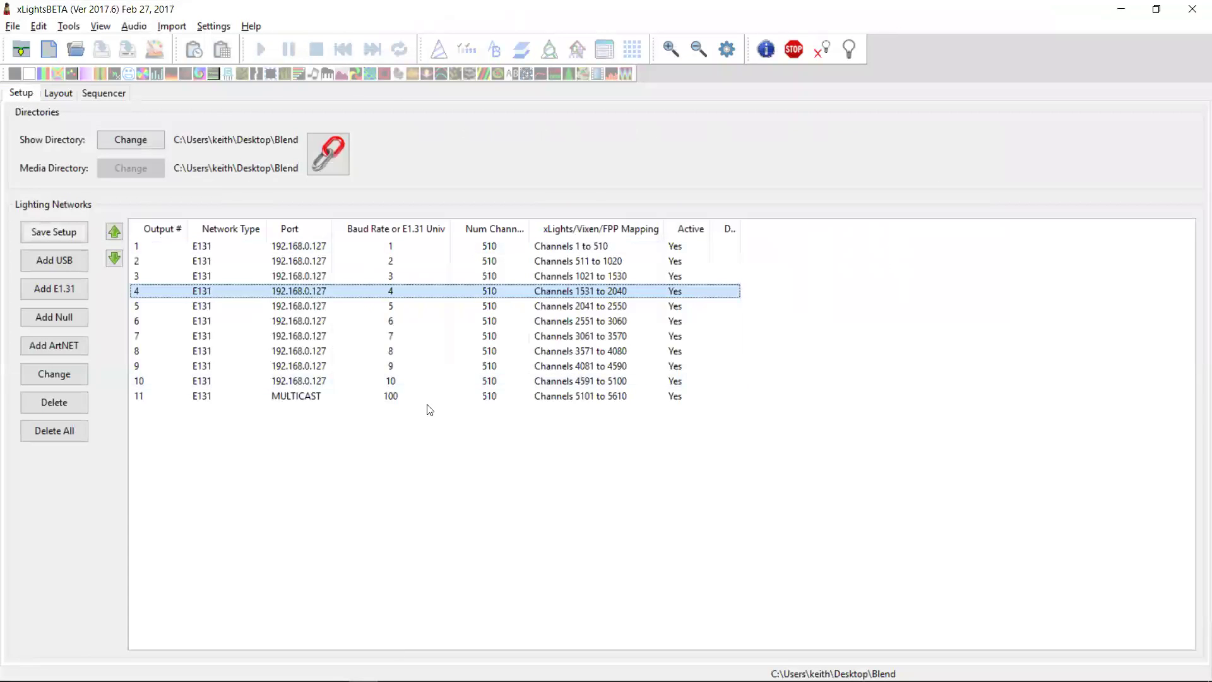
# Upload the output (string port) configuration from output 7 to the Falcon controller and confirm.
pyautogui.click(312, 276)
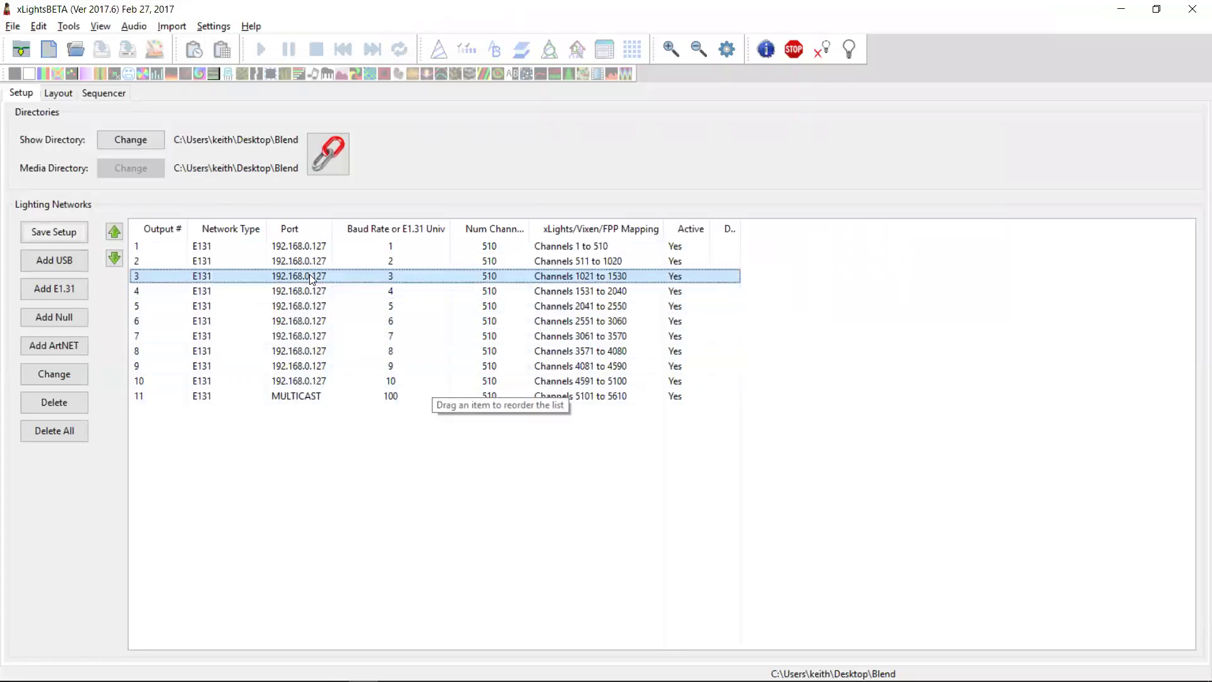
pyautogui.rightClick(312, 337)
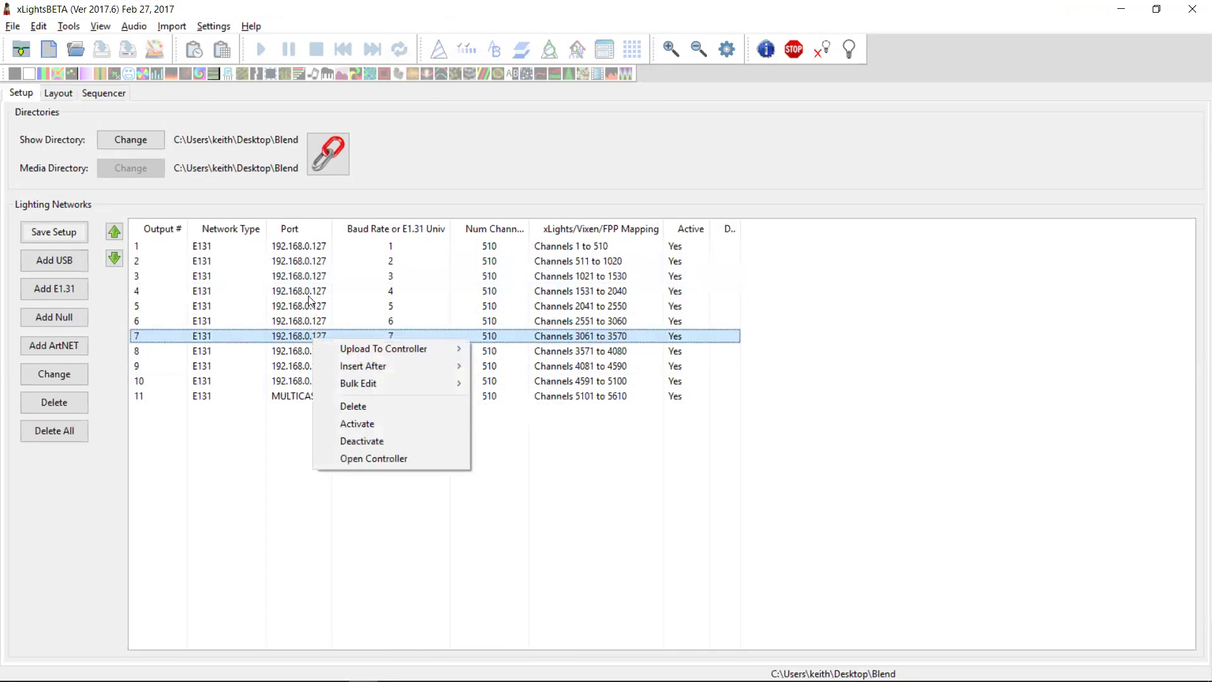
pyautogui.moveTo(378, 347)
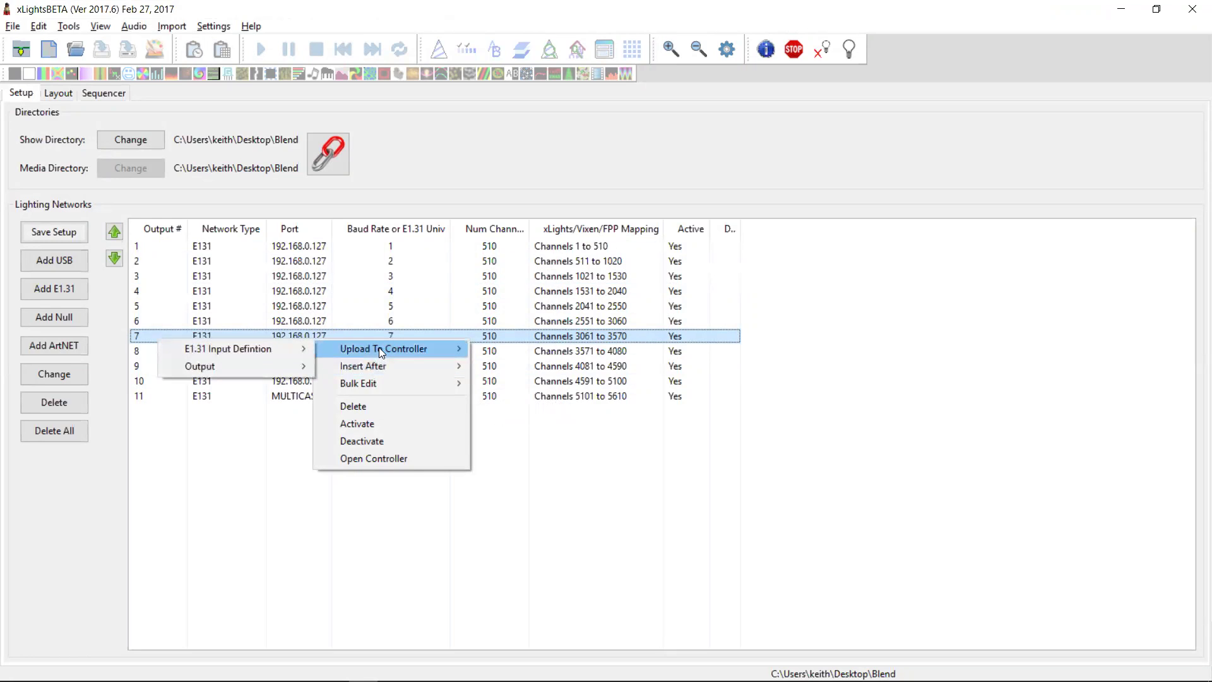
pyautogui.moveTo(272, 351)
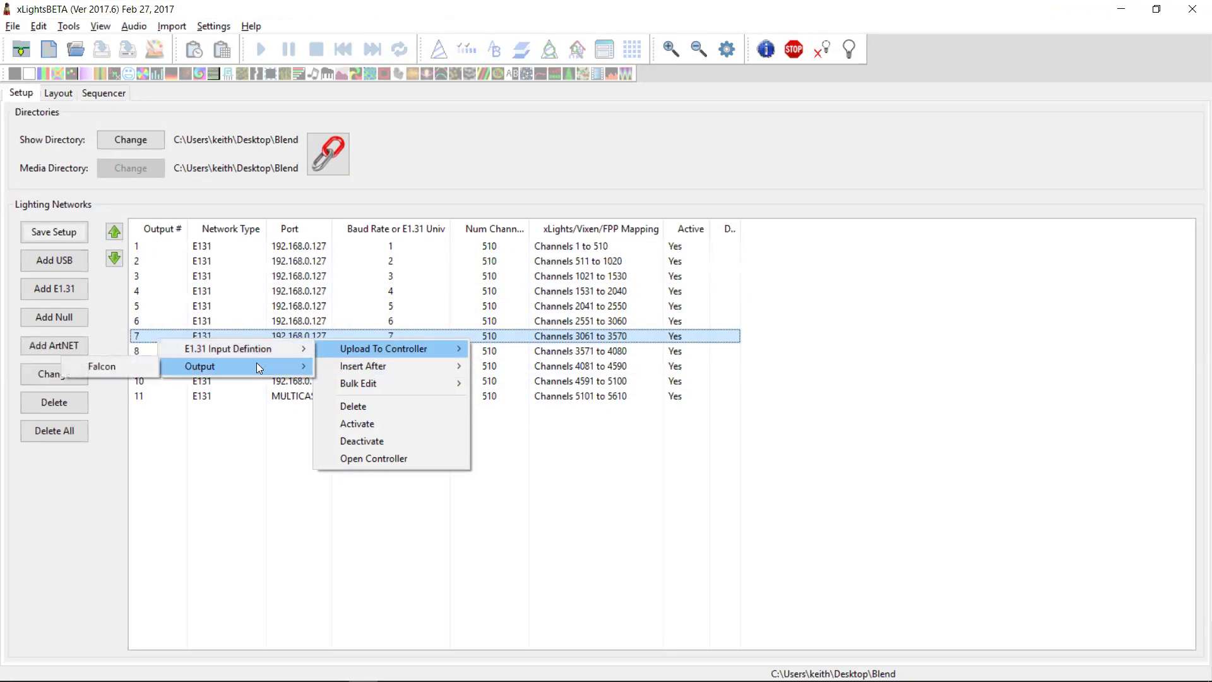
pyautogui.click(136, 368)
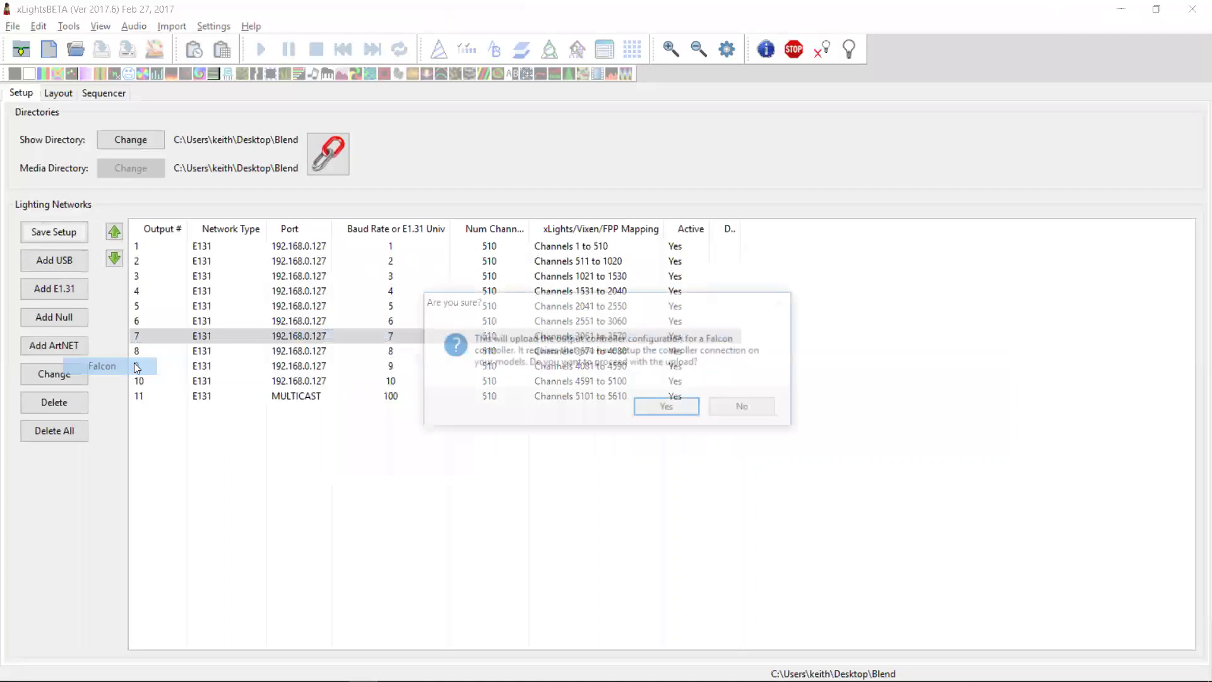
pyautogui.click(670, 407)
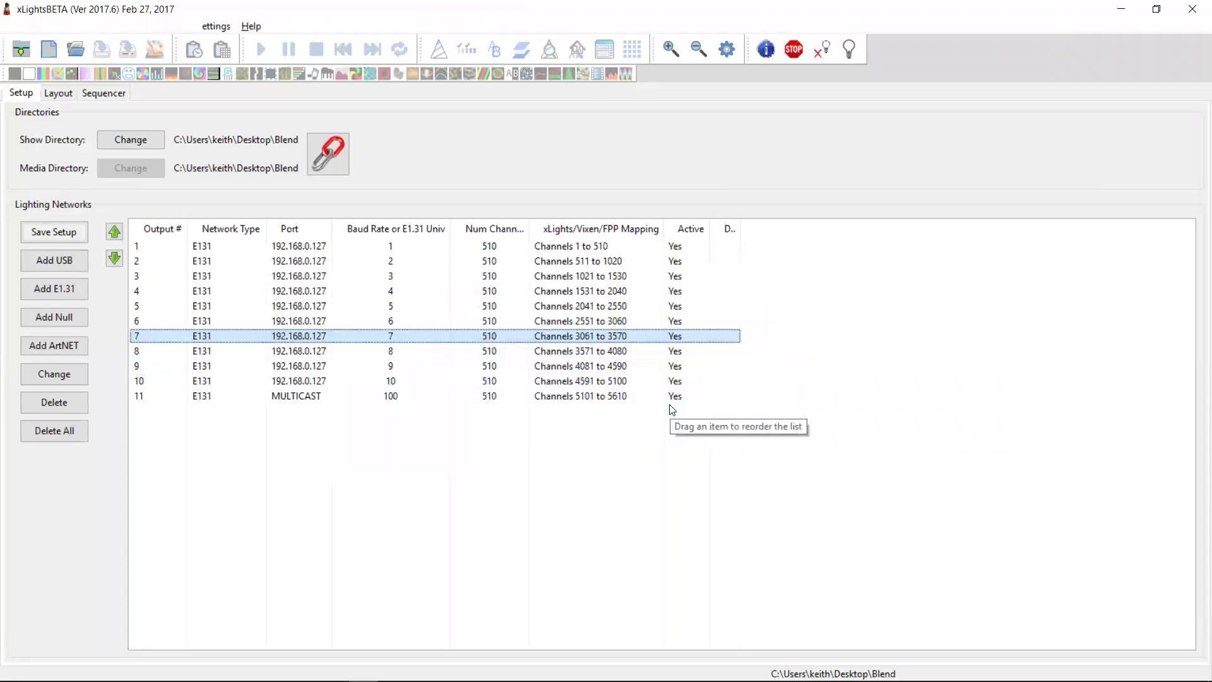
pyautogui.hotkey('alt', 'Tab')
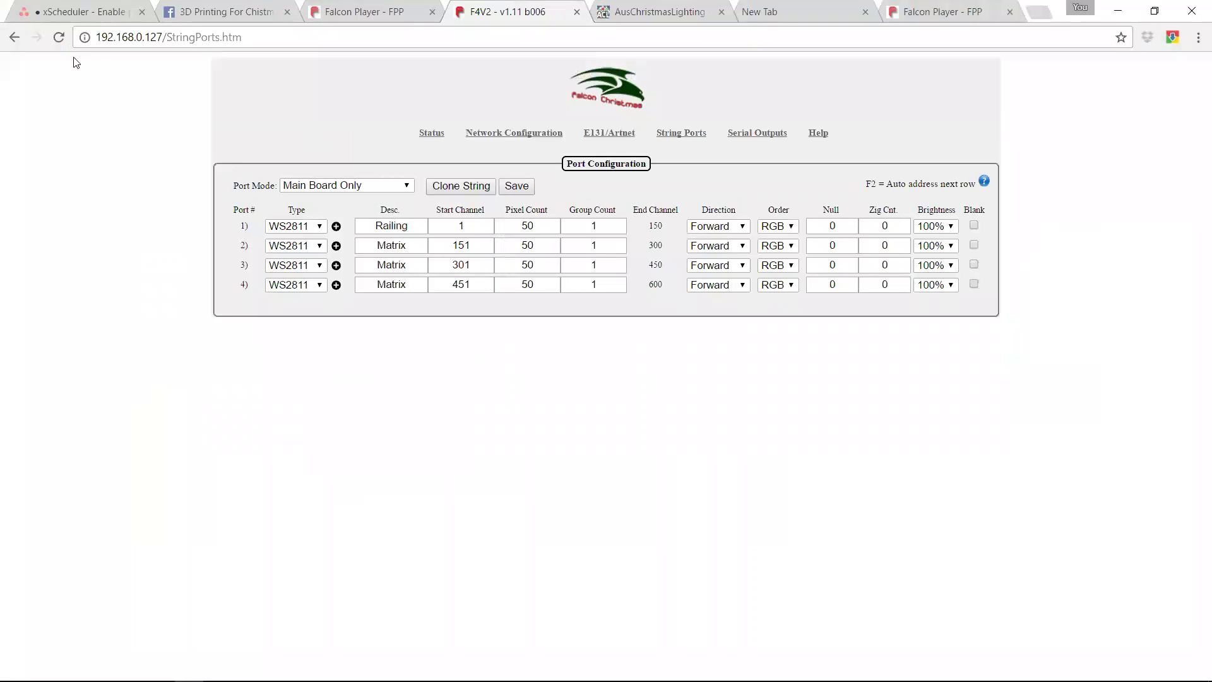
# Reload the Falcon String Ports page to confirm Star, Candy Canes and two 600-pixel Matrix ports.
pyautogui.click(59, 37)
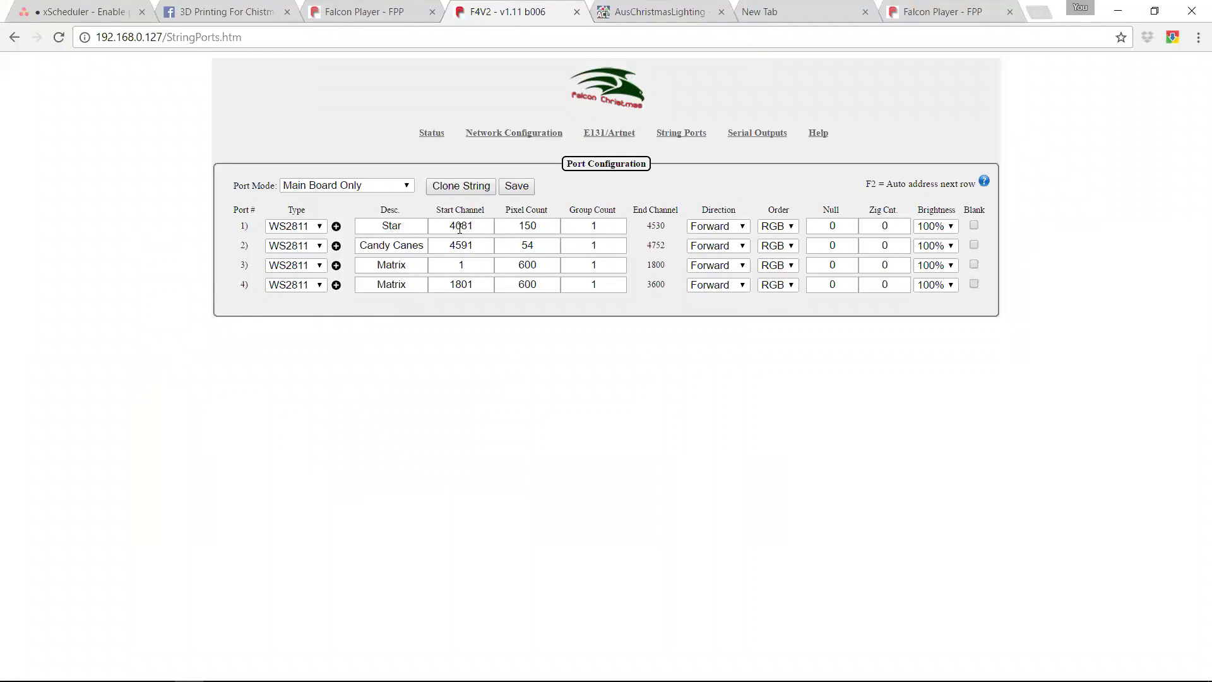
pyautogui.hotkey('alt', 'Tab')
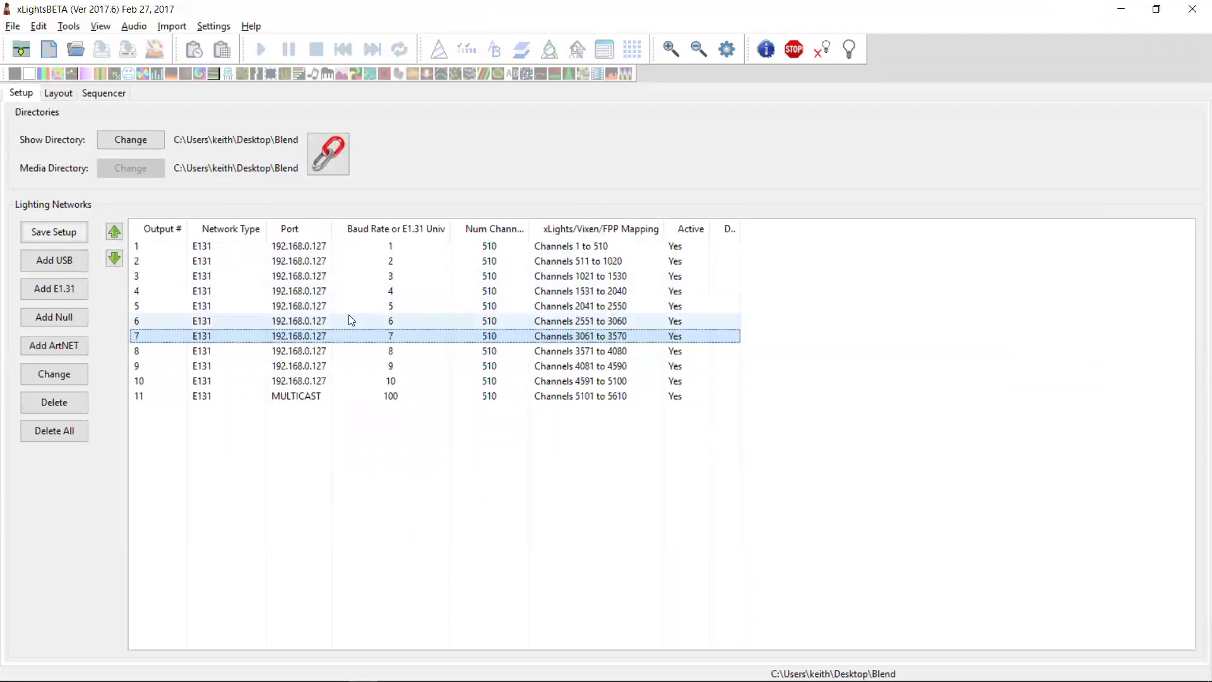
# Compare the Star model's settings with the Falcon port (start 4081, 150 pixels).
pyautogui.click(53, 97)
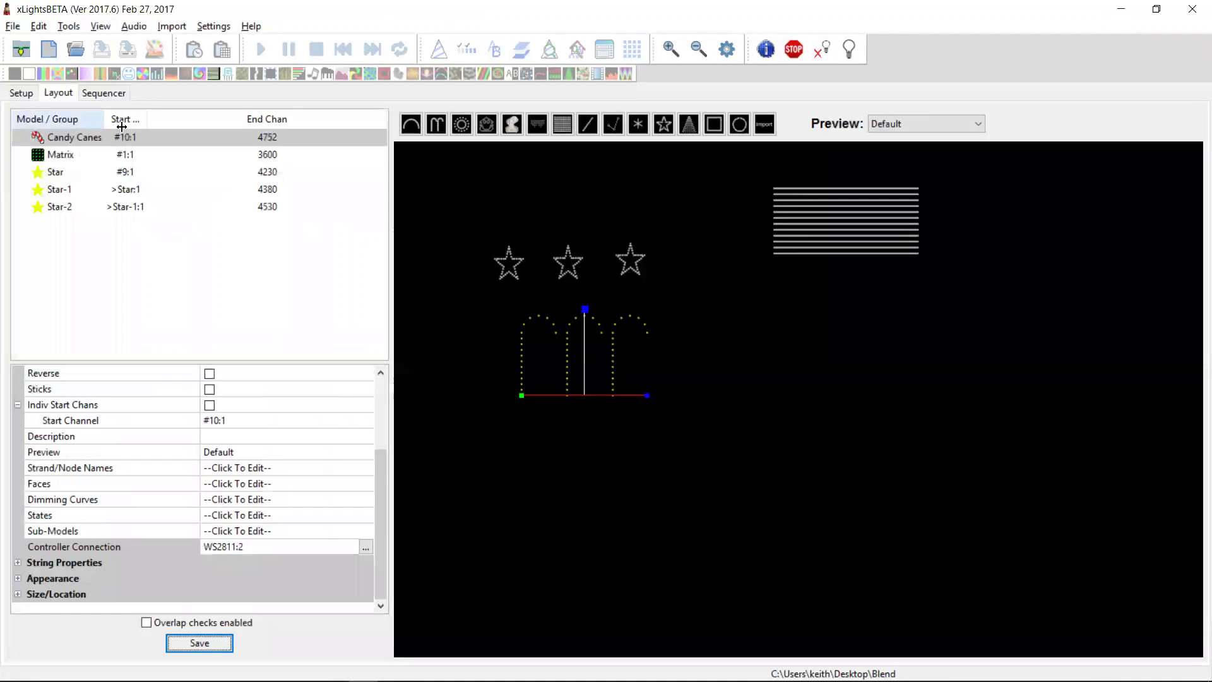
pyautogui.click(134, 178)
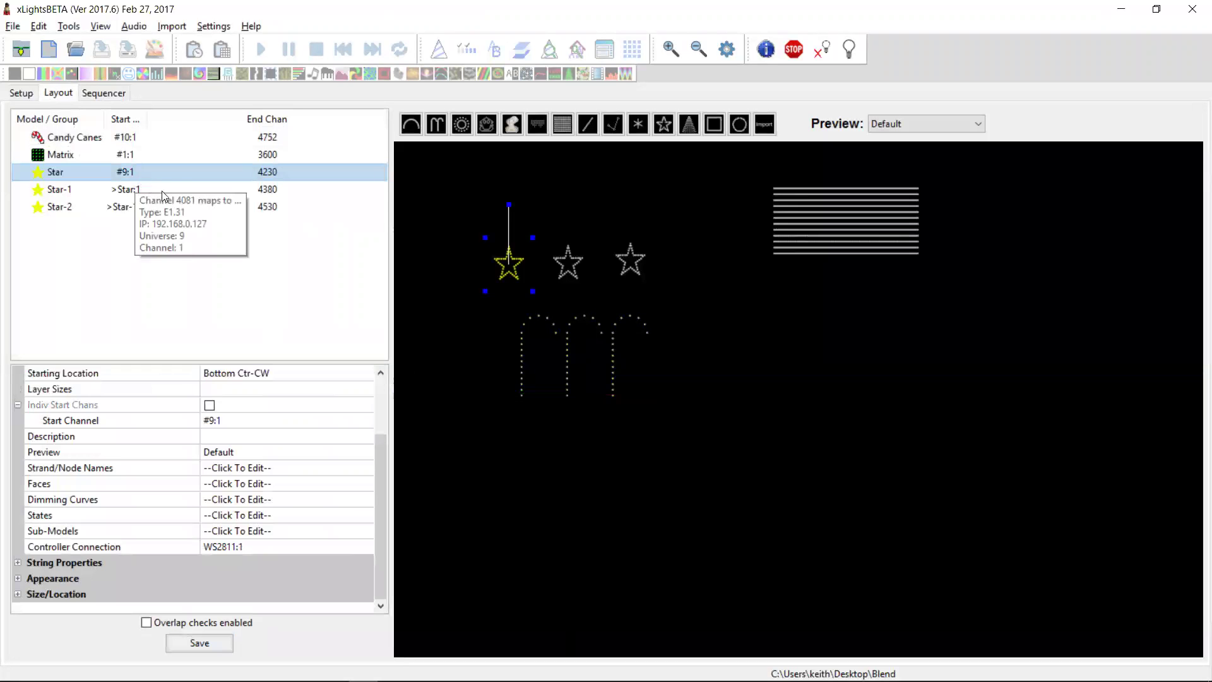
pyautogui.hotkey('alt', 'Tab')
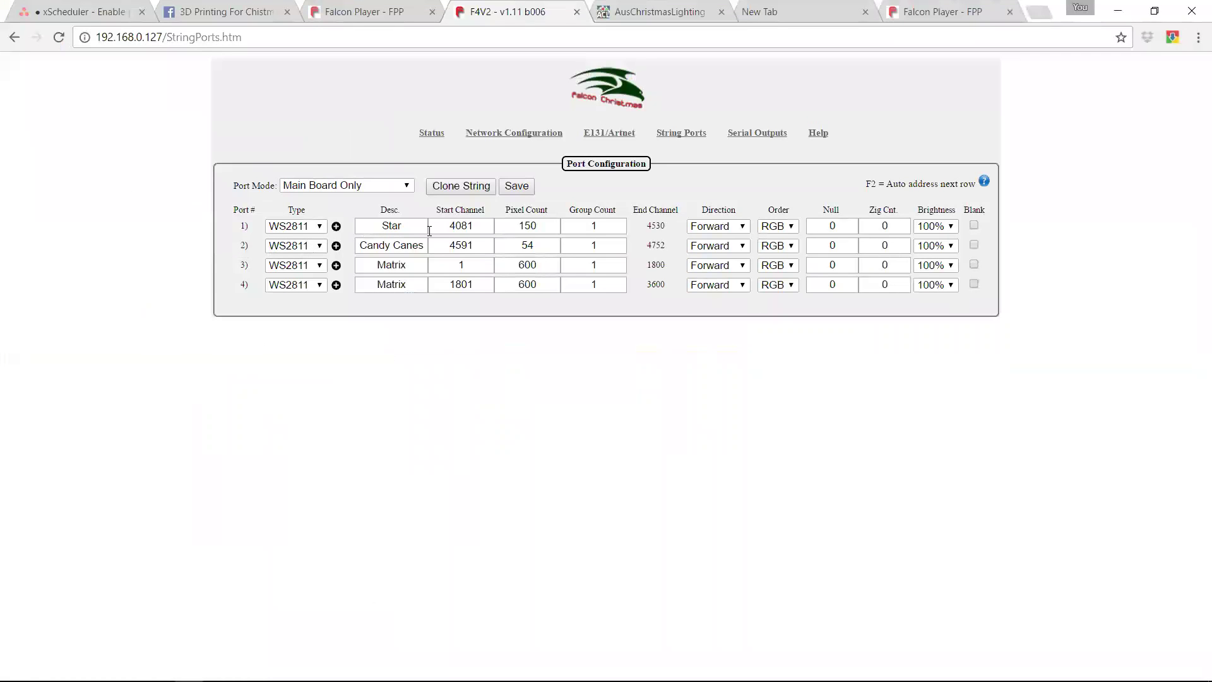
pyautogui.hotkey('alt', 'Tab')
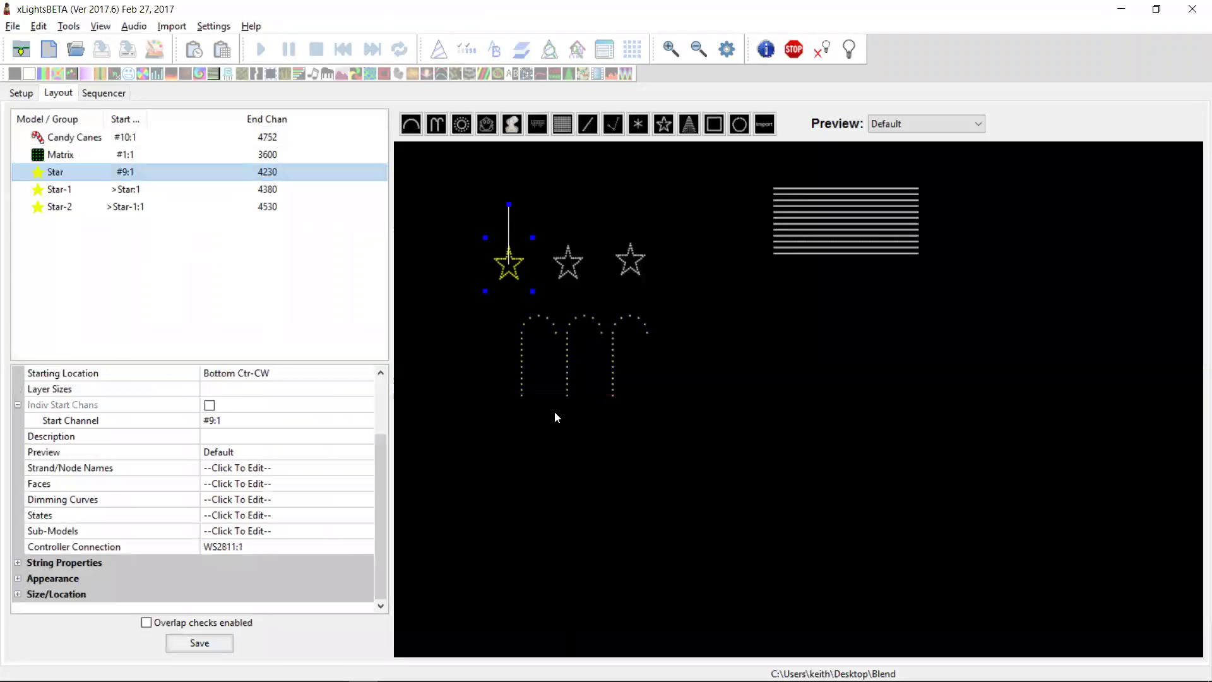
# Compare the Candy Canes (start 4591) and Matrix (1/1801) models against the Falcon String Ports.
pyautogui.click(568, 385)
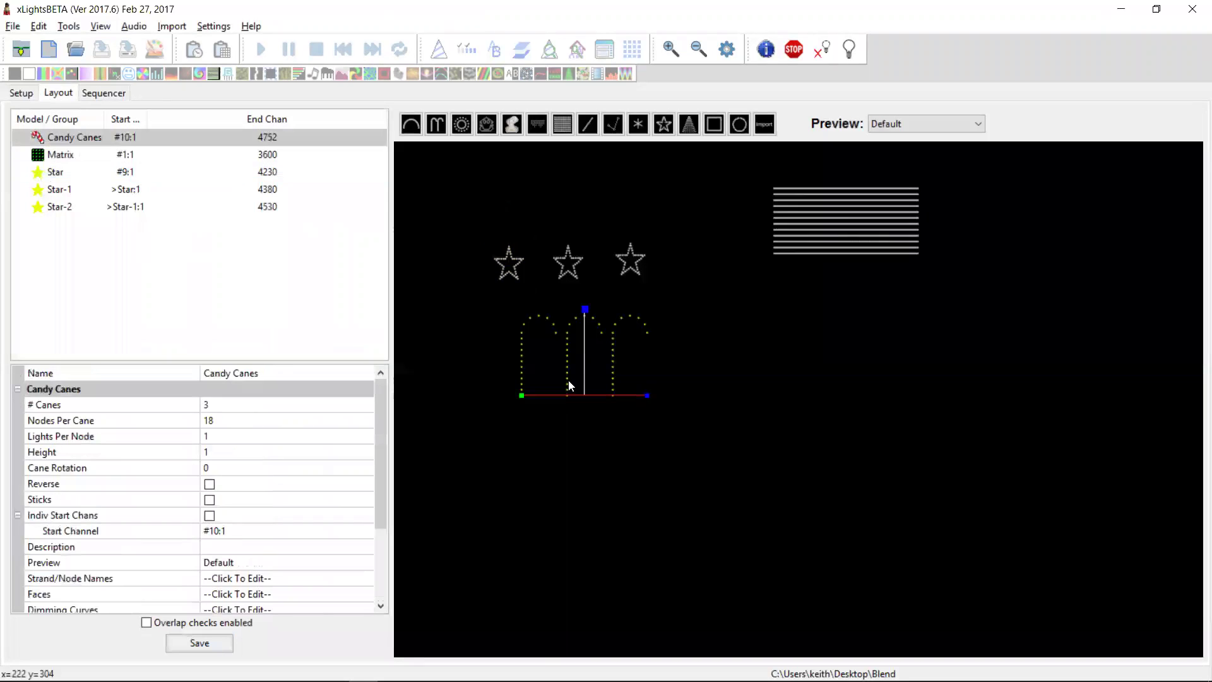
pyautogui.click(170, 155)
pyautogui.click(166, 140)
pyautogui.hotkey('alt', 'Tab')
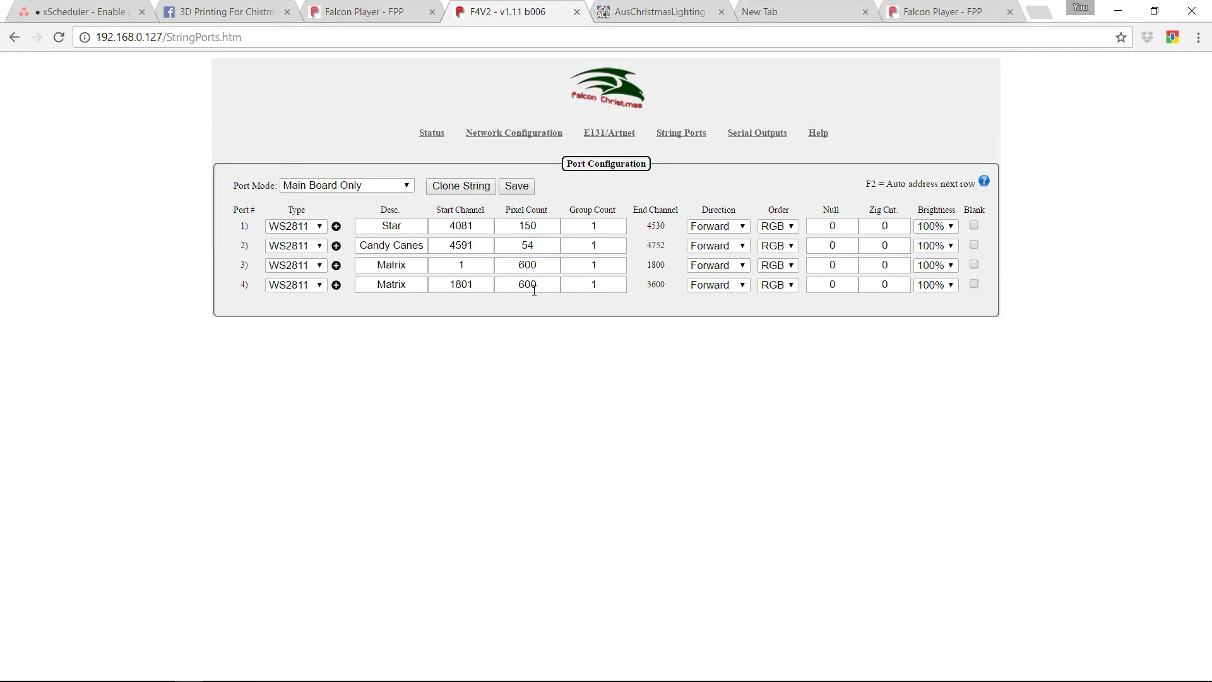
pyautogui.hotkey('alt', 'Tab')
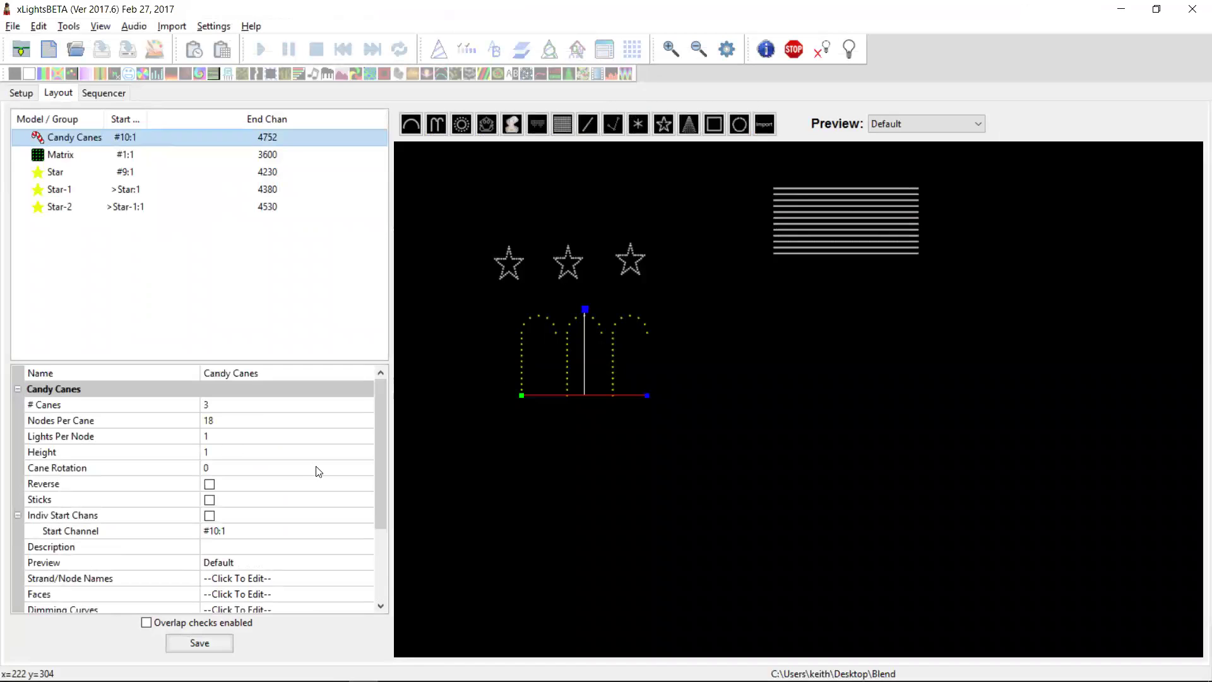
pyautogui.click(782, 244)
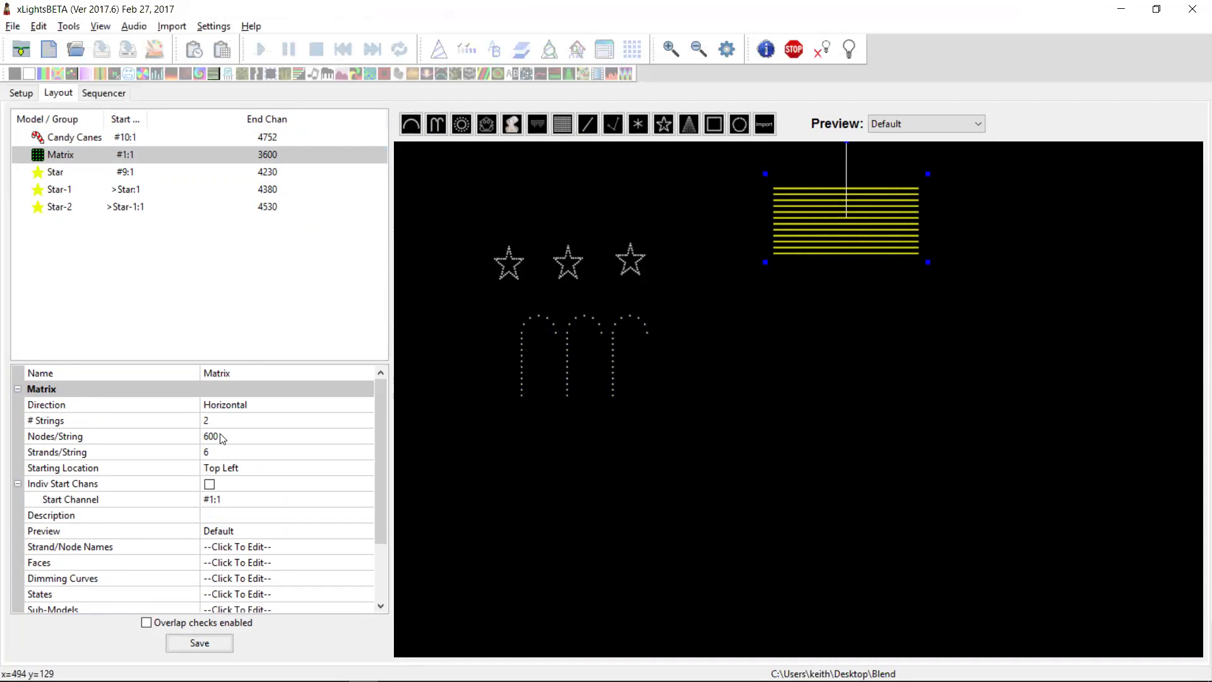
pyautogui.hotkey('alt', 'Tab')
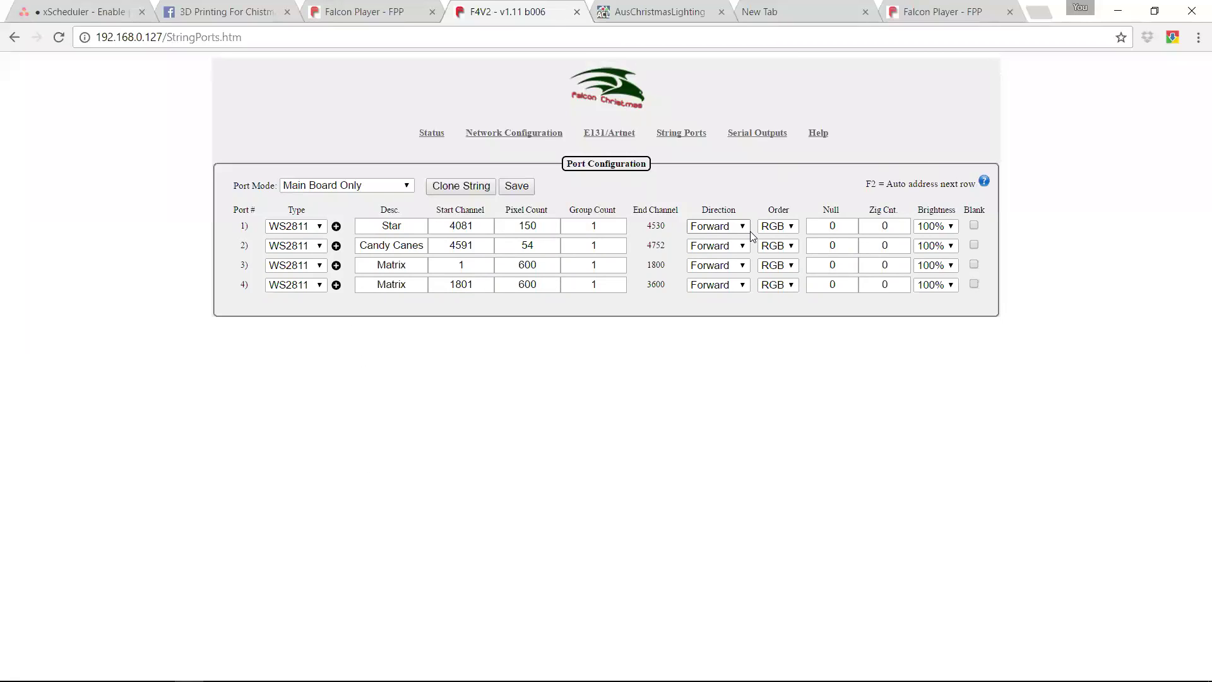
# Set the Candy Canes port 2 colour order to GRB and save the Falcon string settings.
pyautogui.click(786, 246)
pyautogui.click(773, 286)
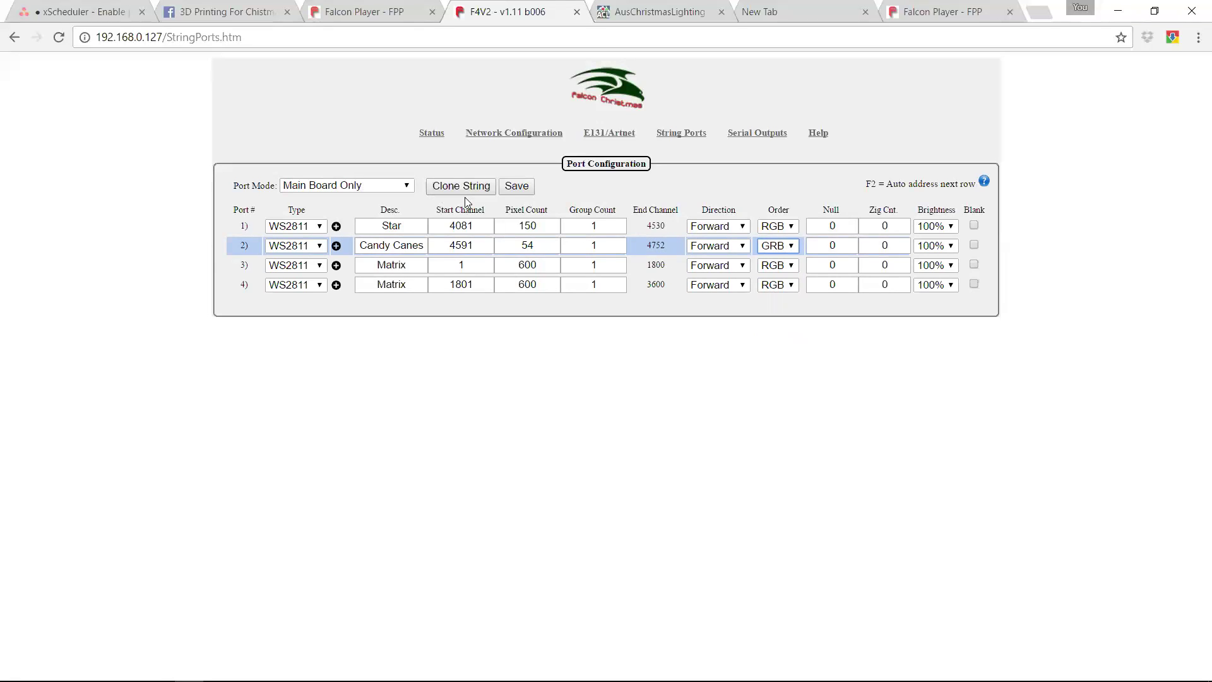
pyautogui.click(515, 187)
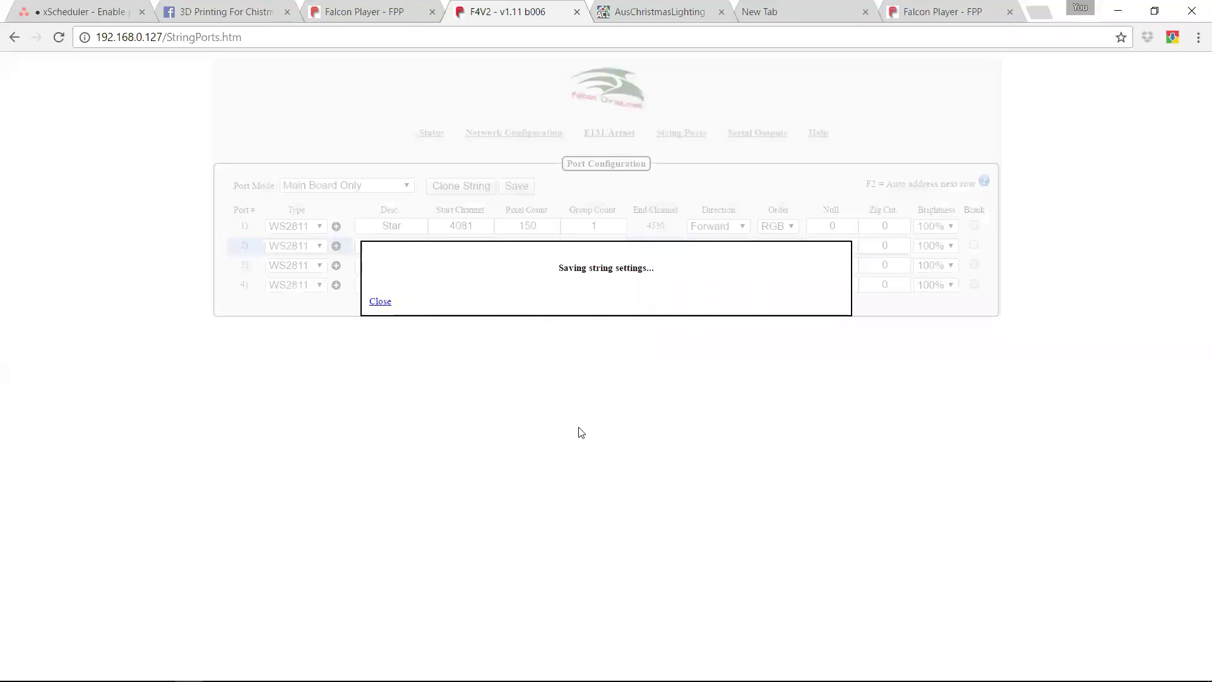
pyautogui.hotkey('alt', 'Tab')
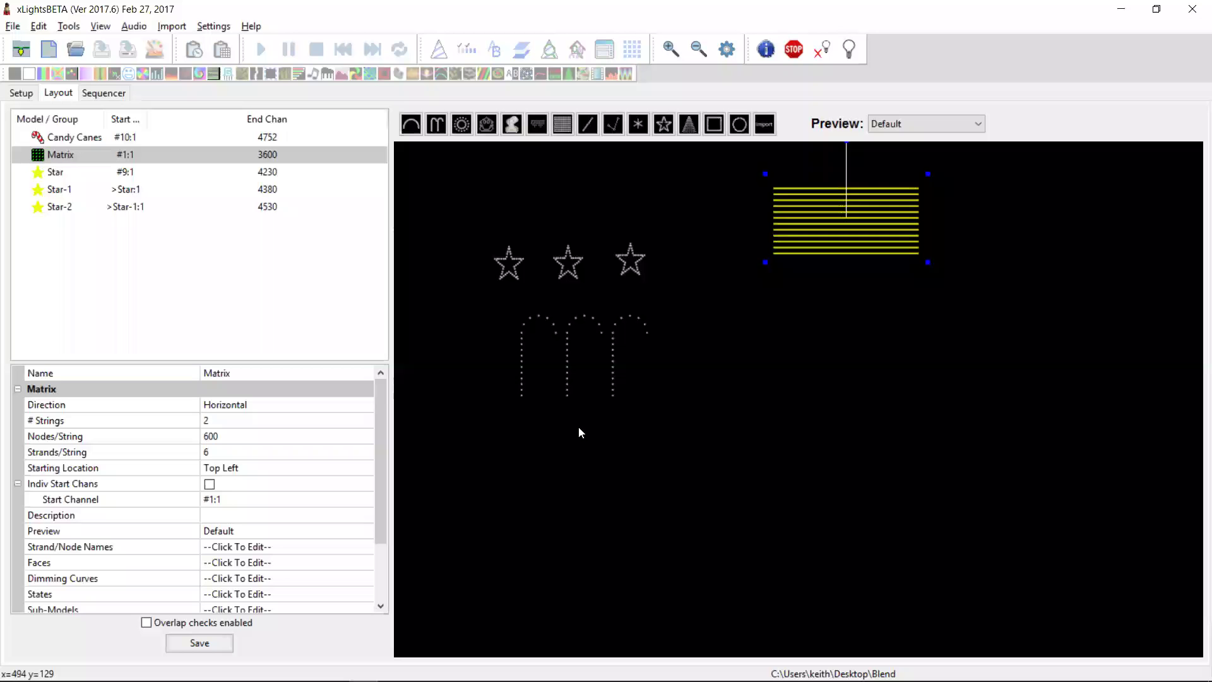
# Re-upload the output configuration to the Falcon through output 4's Upload To Controller menu and confirm.
pyautogui.click(21, 93)
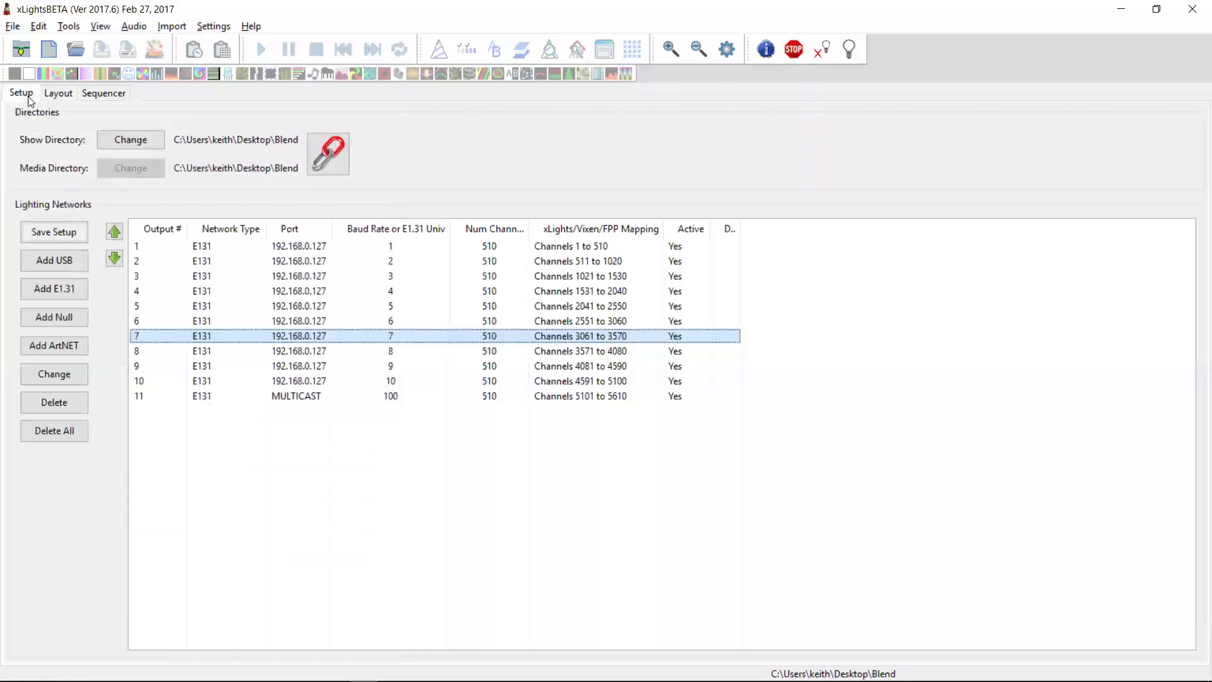
pyautogui.rightClick(496, 300)
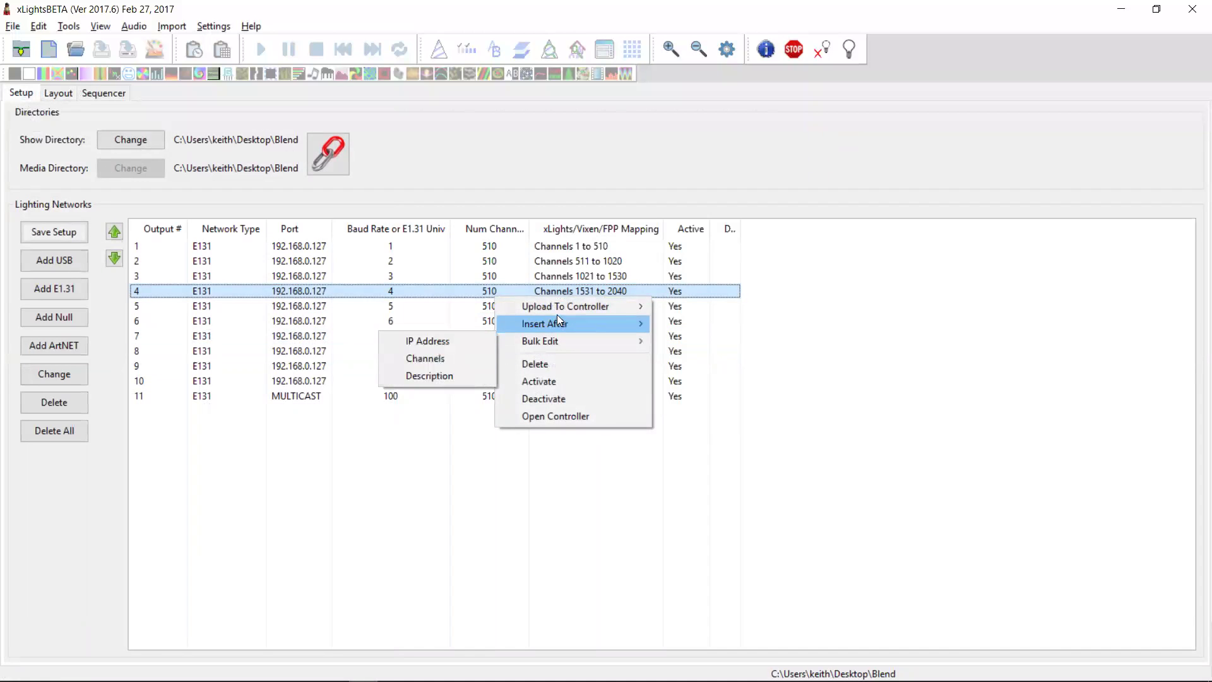
pyautogui.moveTo(557, 306)
pyautogui.moveTo(415, 322)
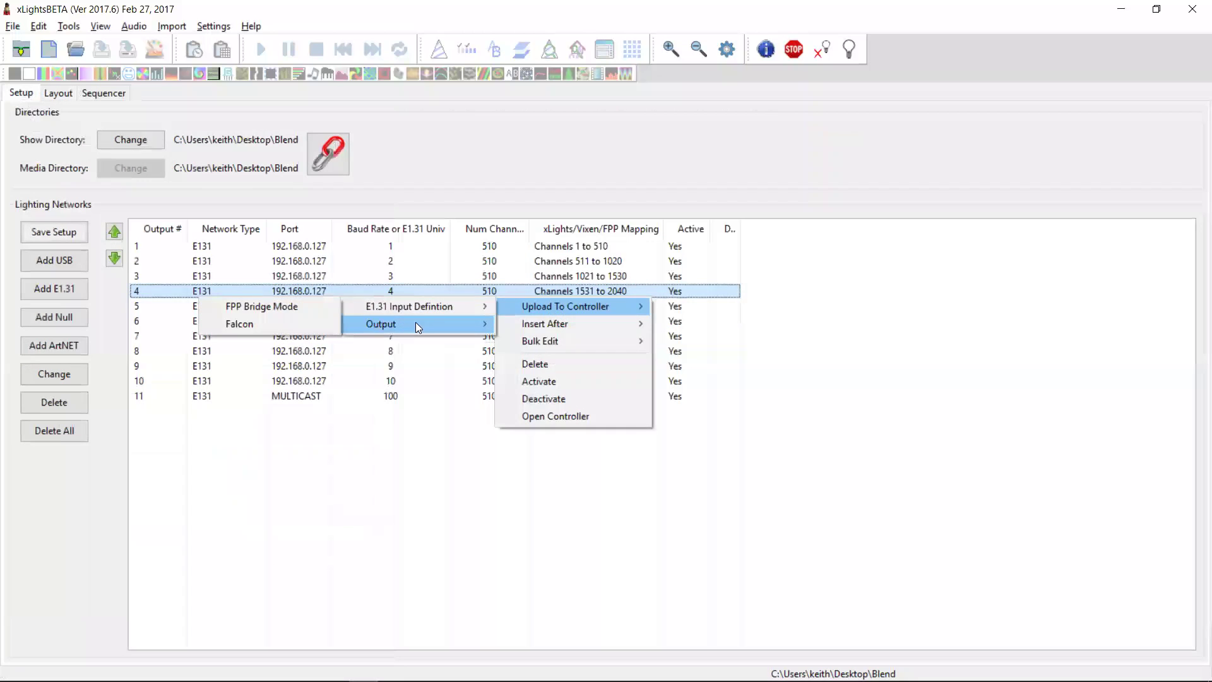
pyautogui.click(308, 324)
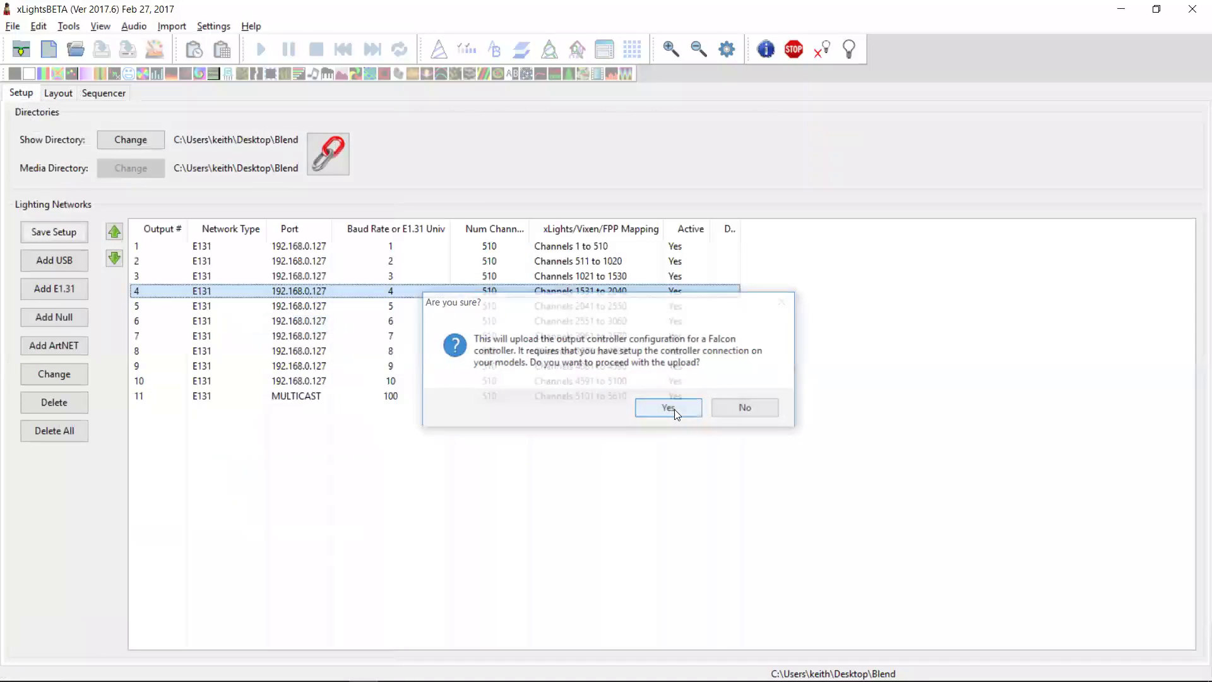
pyautogui.click(671, 409)
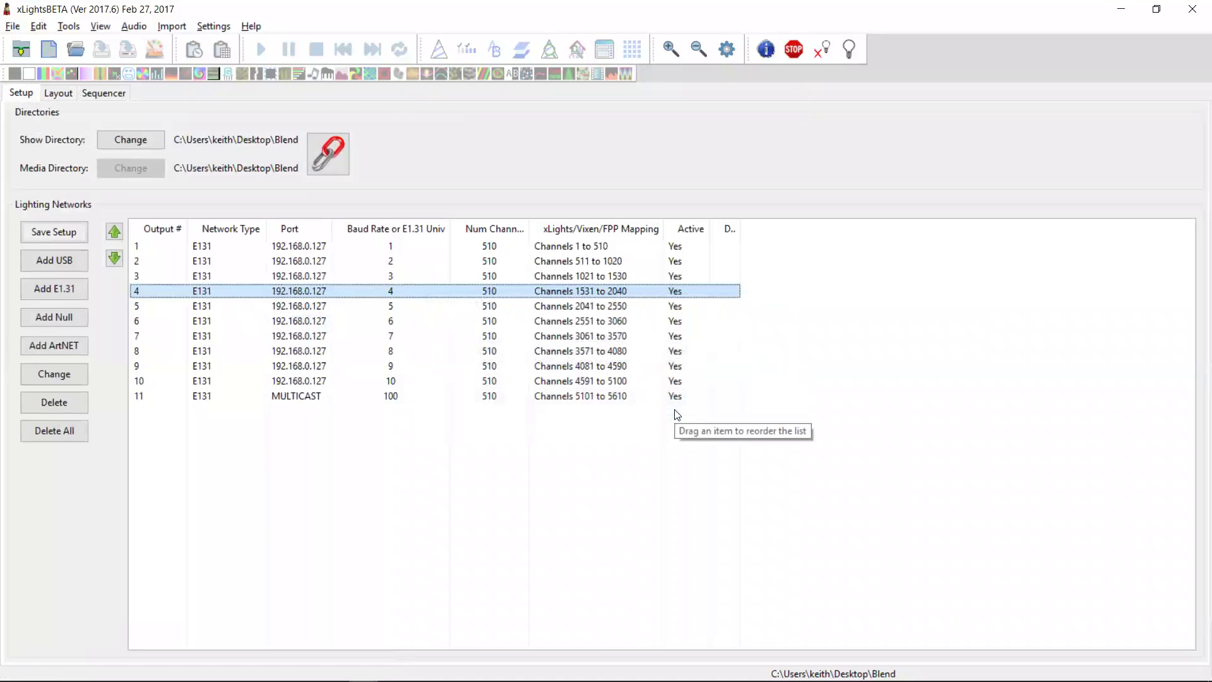
pyautogui.hotkey('alt', 'Tab')
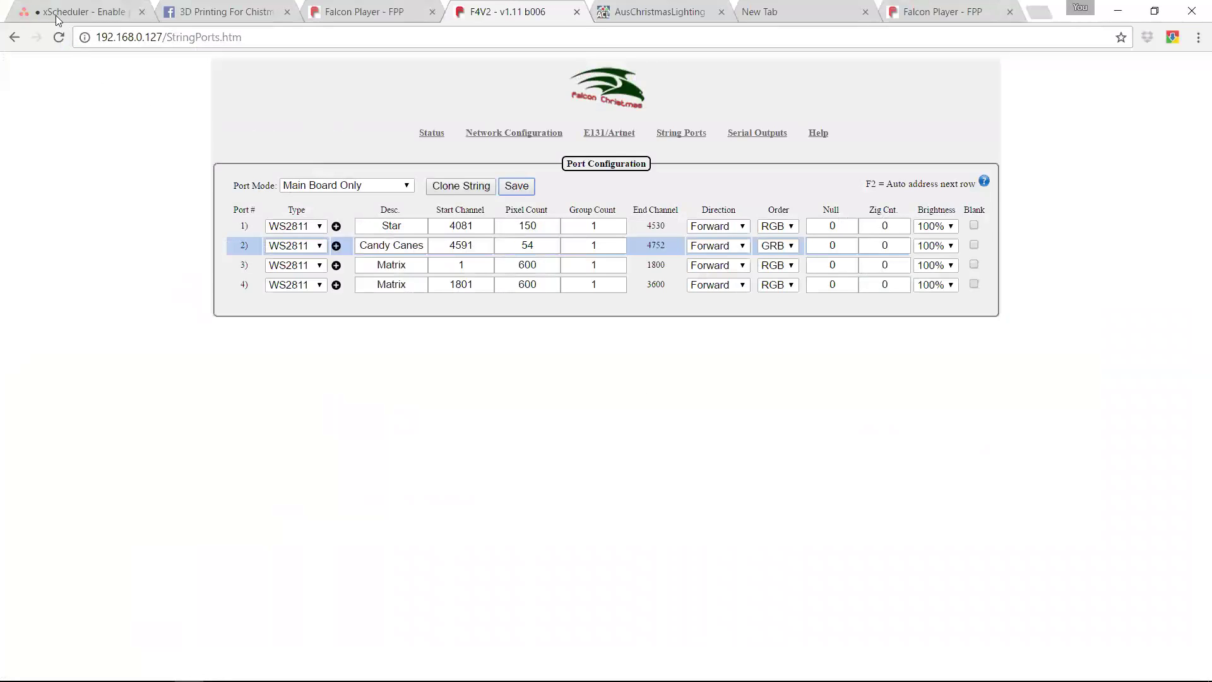
# Reload the String Ports page to retrieve the Falcon's current string settings, then go back to xLights.
pyautogui.click(62, 37)
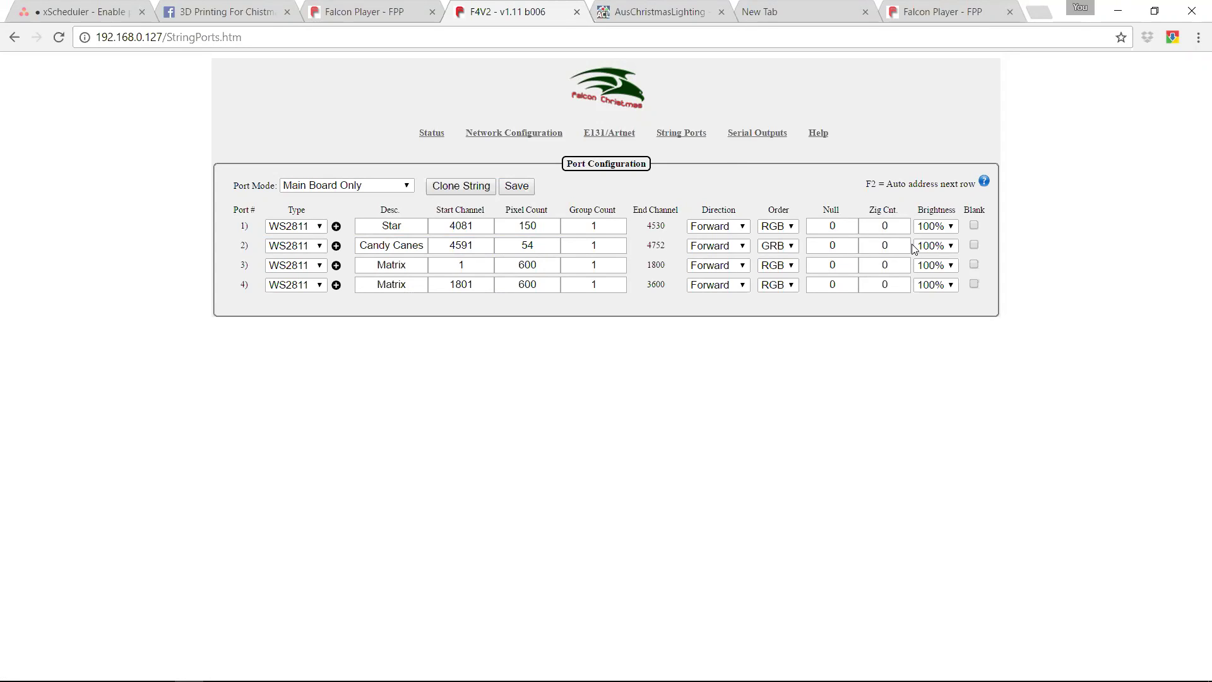
pyautogui.hotkey('alt', 'Tab')
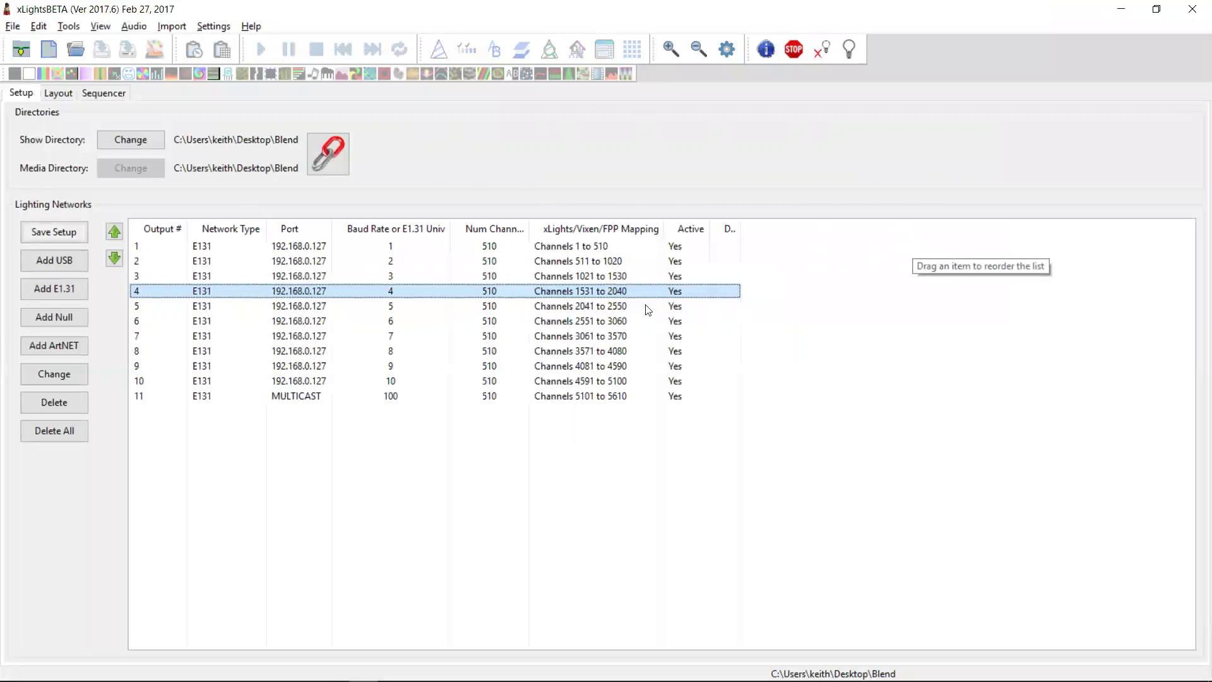
pyautogui.hotkey('alt', 'Tab')
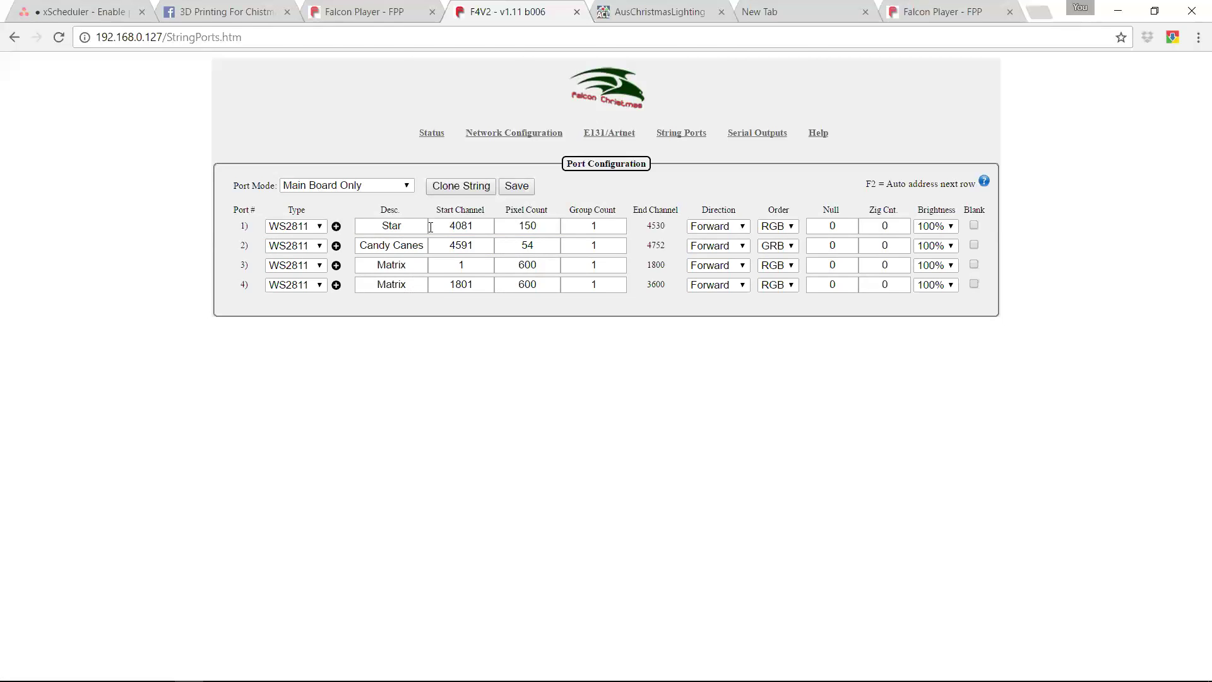
pyautogui.hotkey('alt', 'Tab')
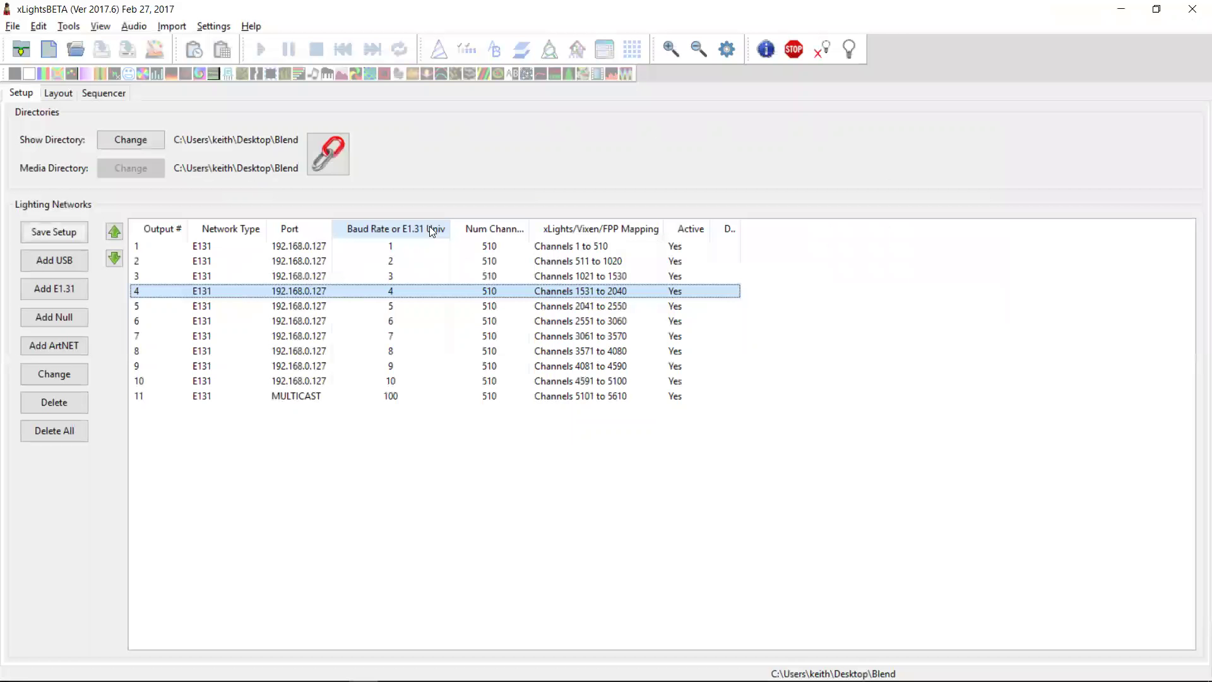
pyautogui.rightClick(317, 287)
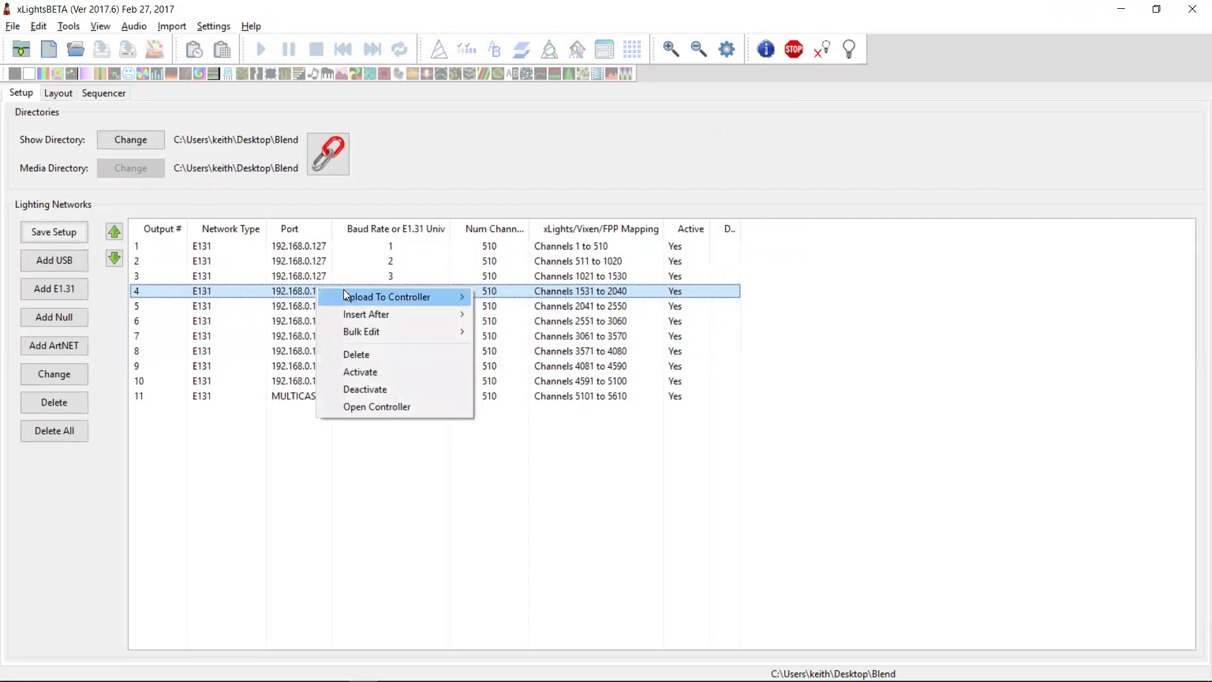
pyautogui.moveTo(345, 293)
pyautogui.moveTo(197, 299)
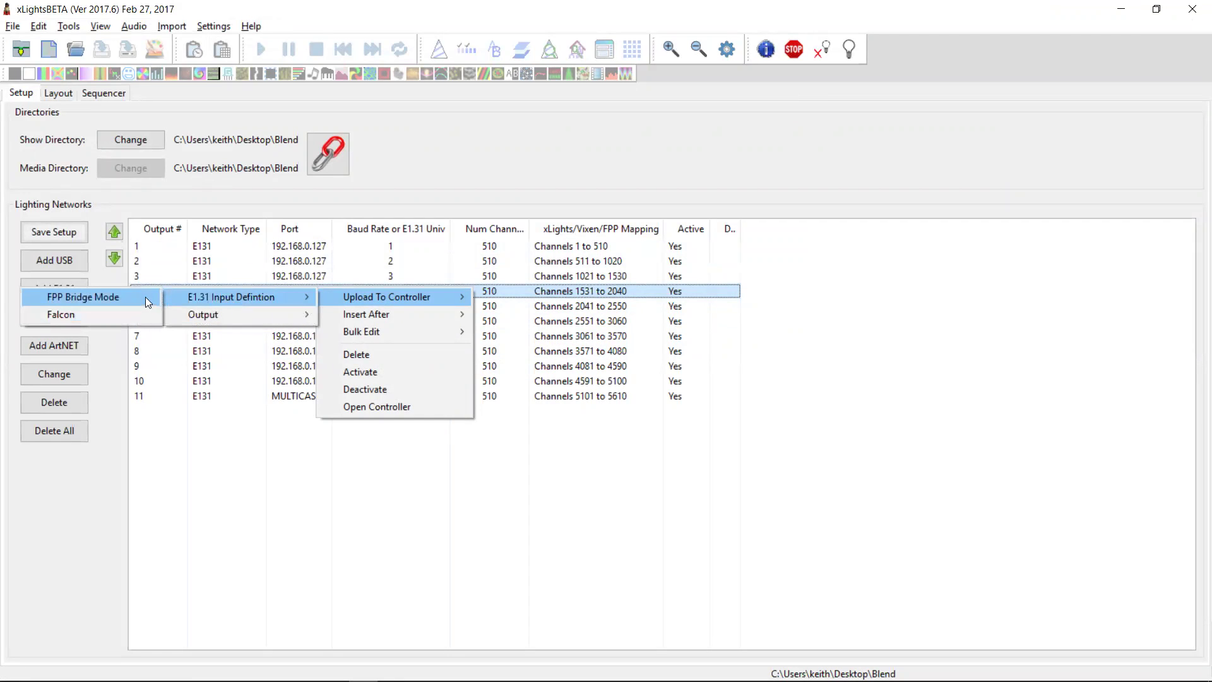
pyautogui.moveTo(215, 318)
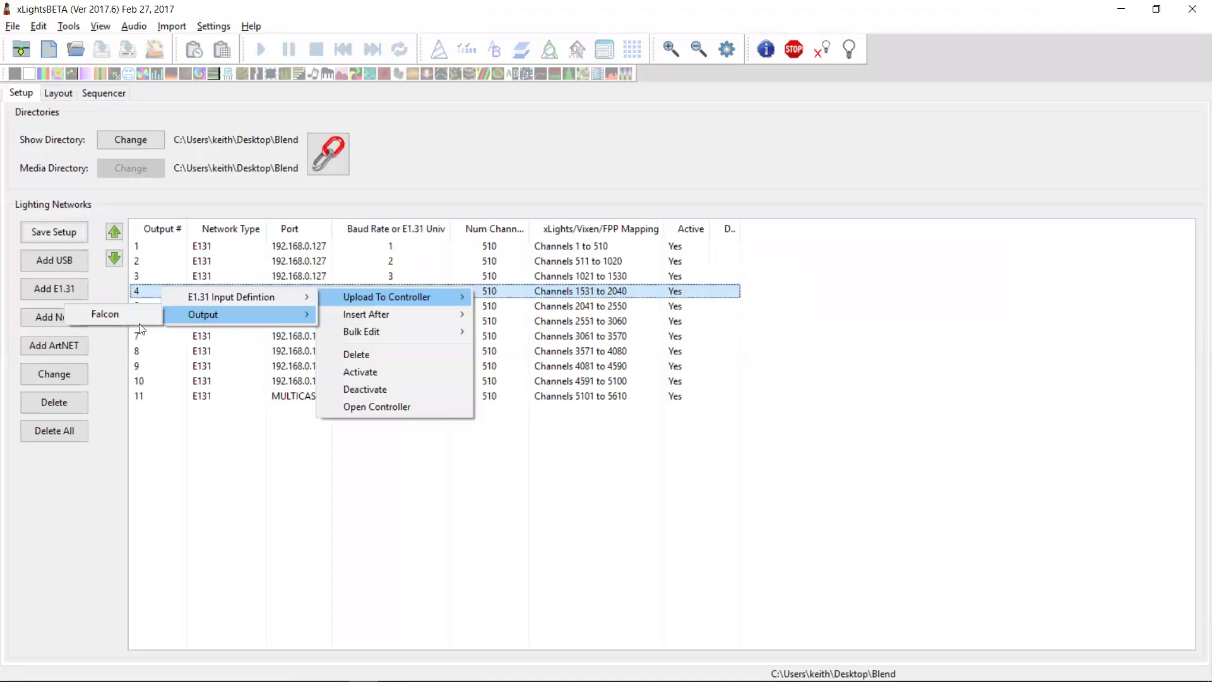
pyautogui.click(641, 611)
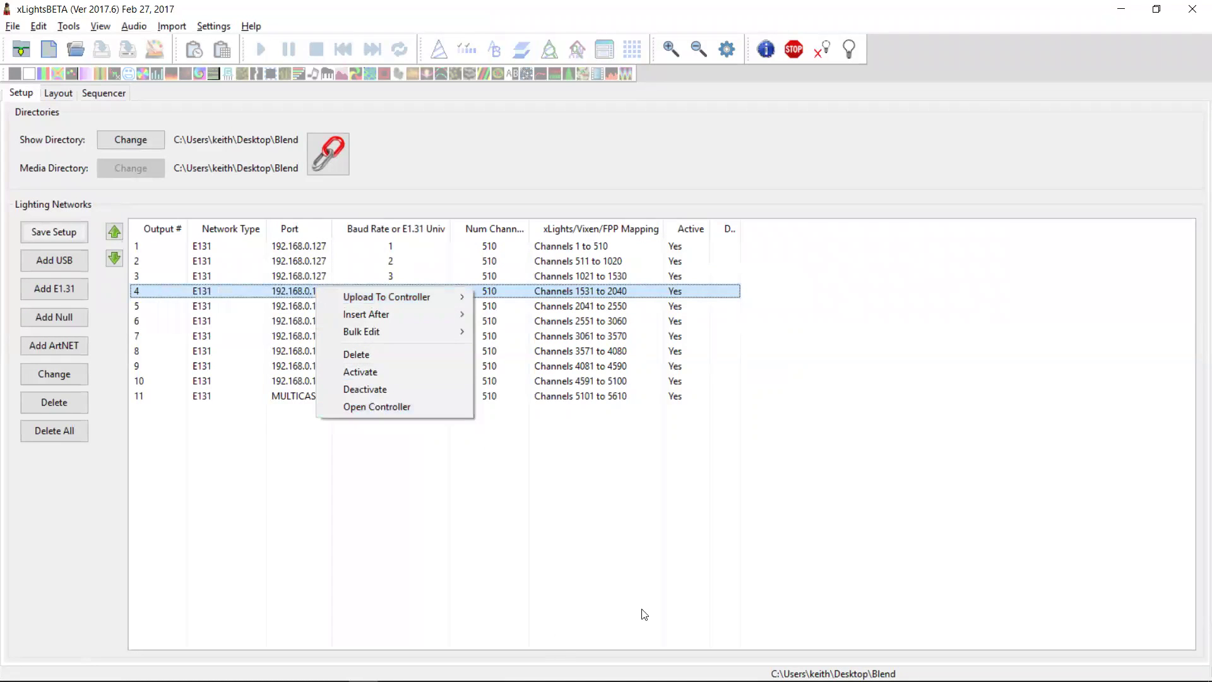